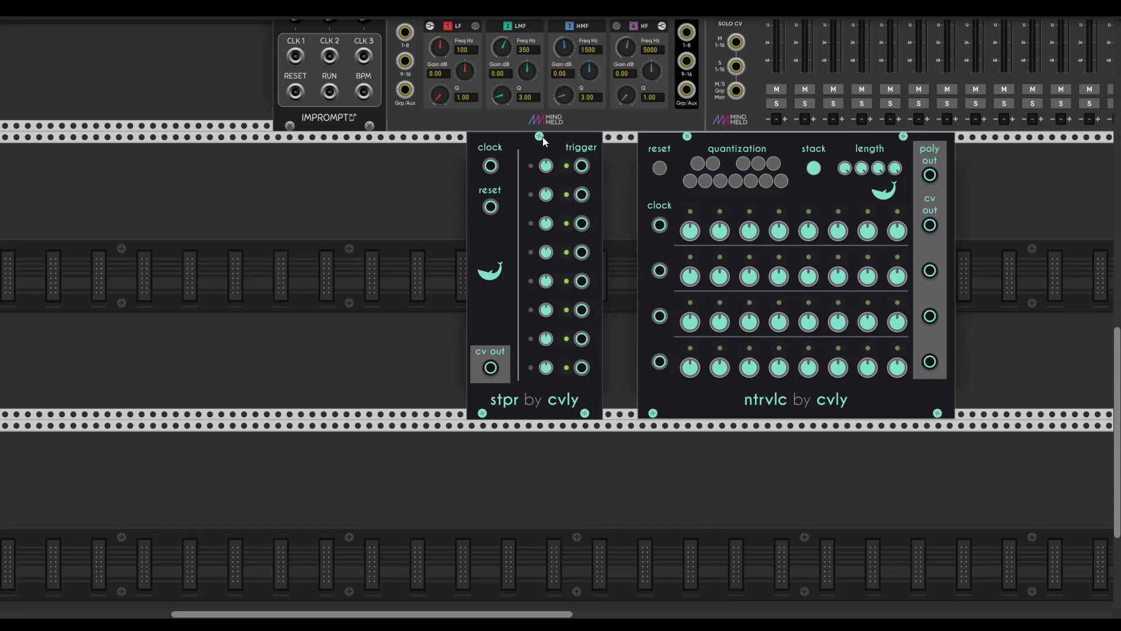
# Move the stpr module further left in its row and connect its clock input to CLK 1 on the CLKD module.
pyautogui.moveTo(542, 137); pyautogui.dragTo(458, 145)
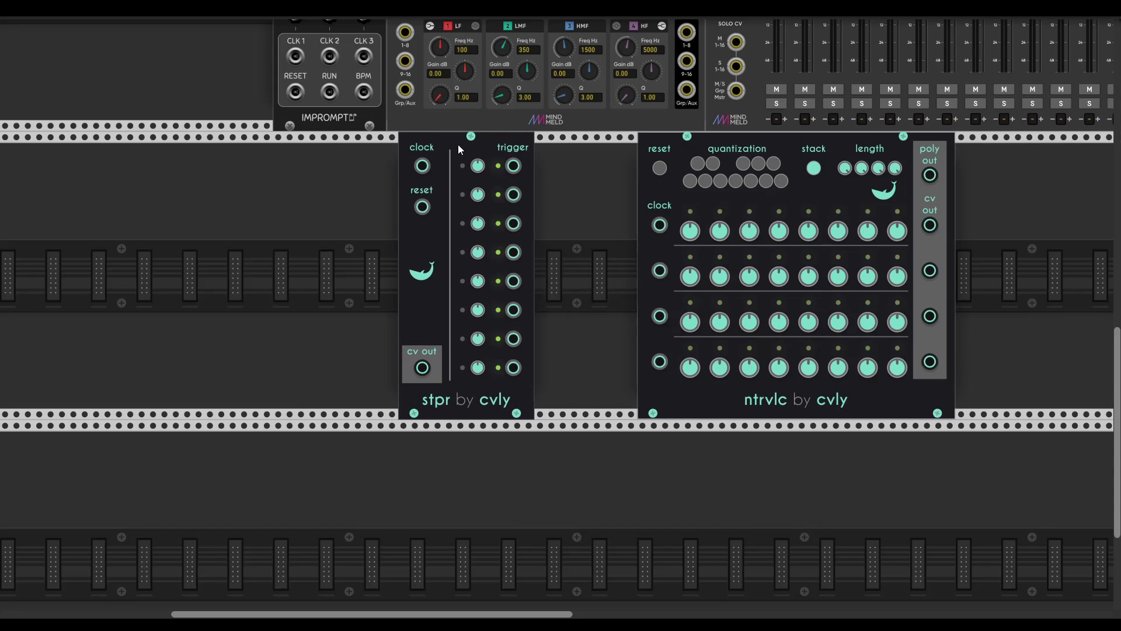
pyautogui.scroll(3, 358, 204)
pyautogui.hscroll(-1, 359, 204)
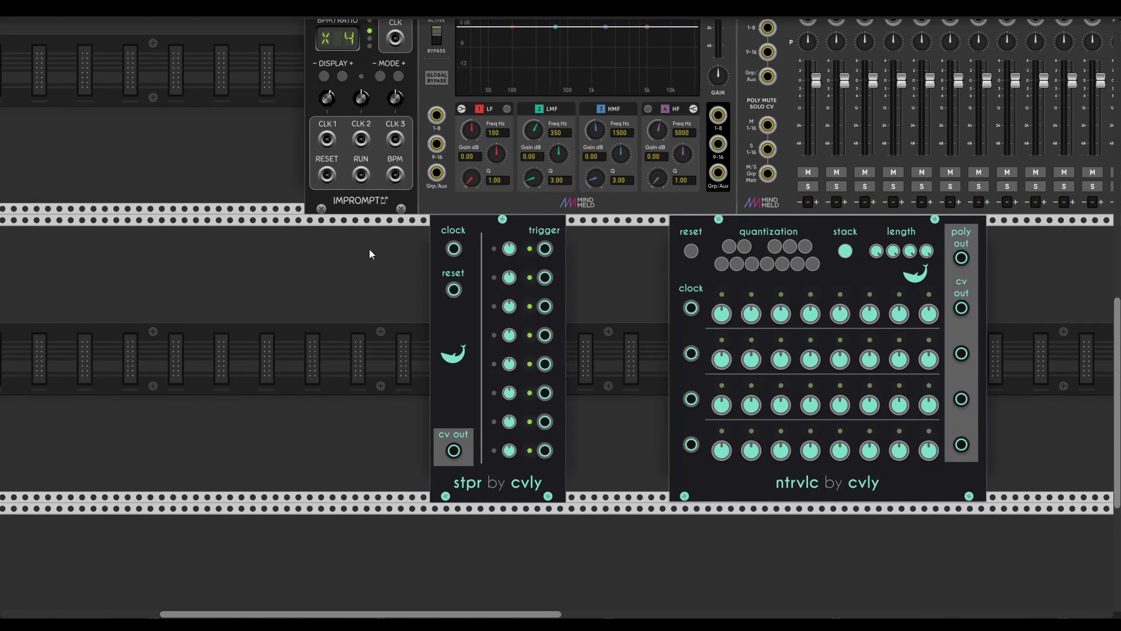
pyautogui.scroll(-2, 409, 286)
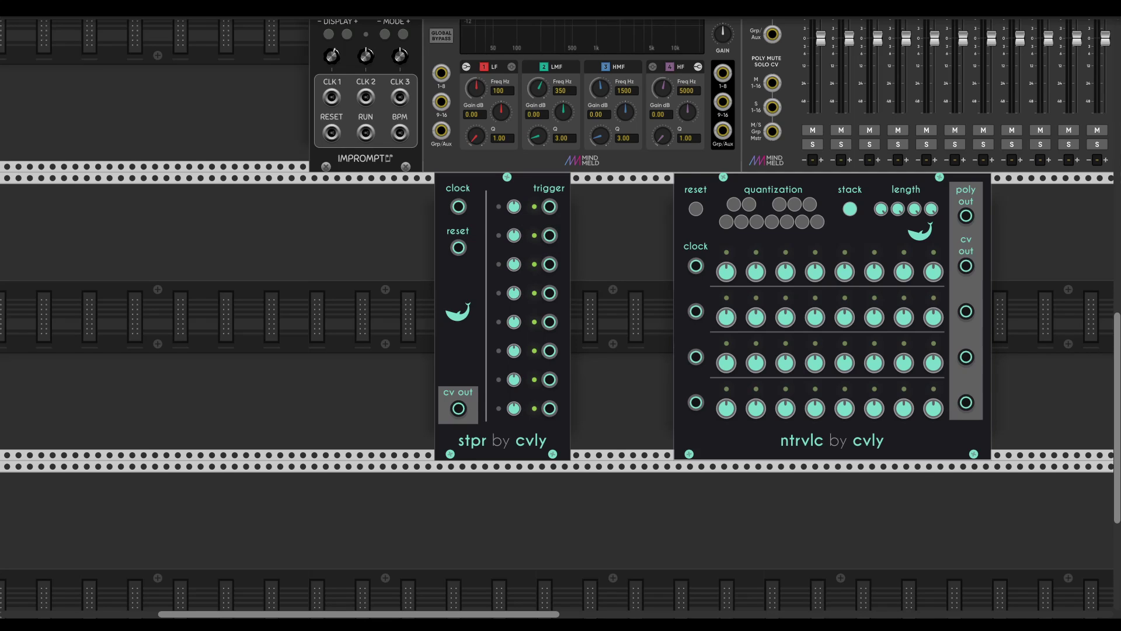
pyautogui.hscroll(-3, 324, 281)
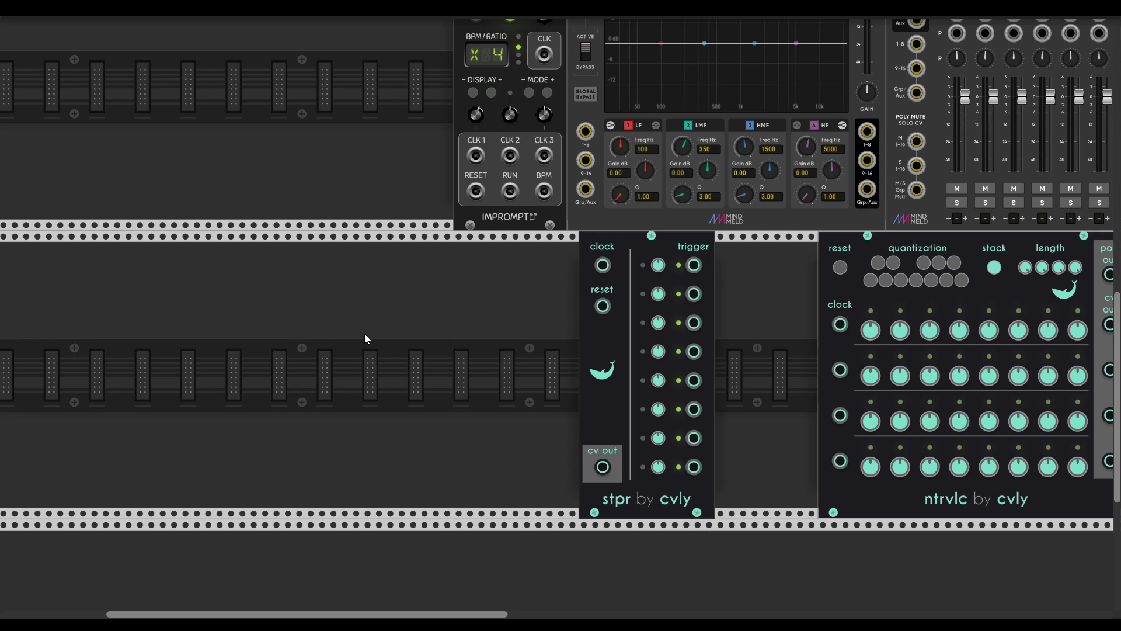
pyautogui.moveTo(603, 265); pyautogui.dragTo(475, 155)
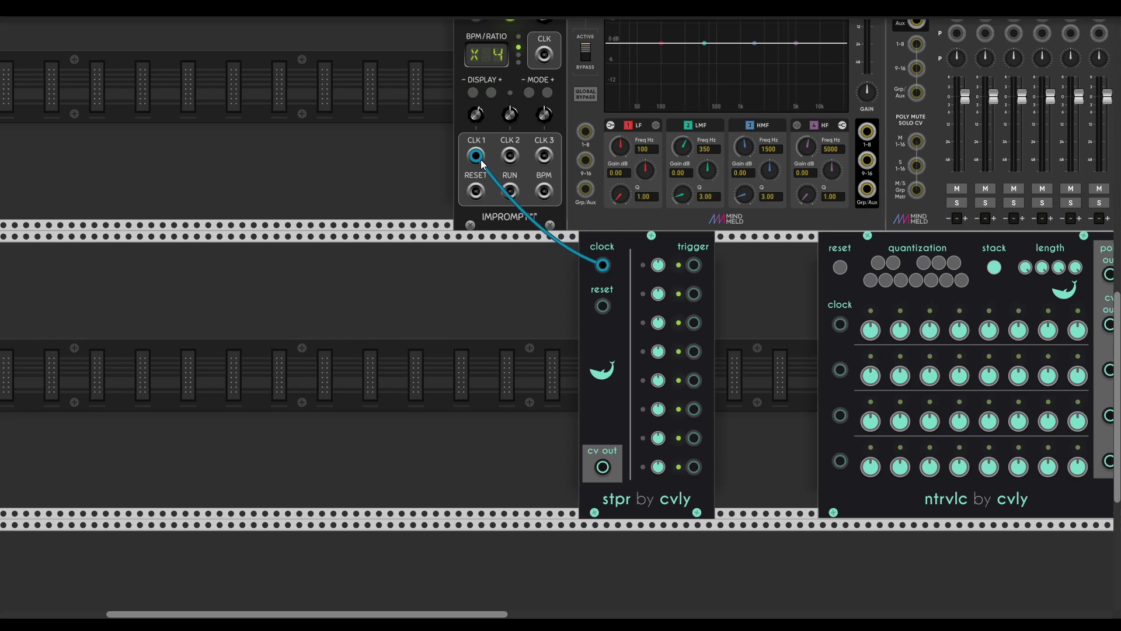
# Set the CLK 1 ratio on the CLKD module to x1.
pyautogui.scroll(-2, 545, 297)
pyautogui.hscroll(2, 544, 296)
pyautogui.scroll(3, 522, 282)
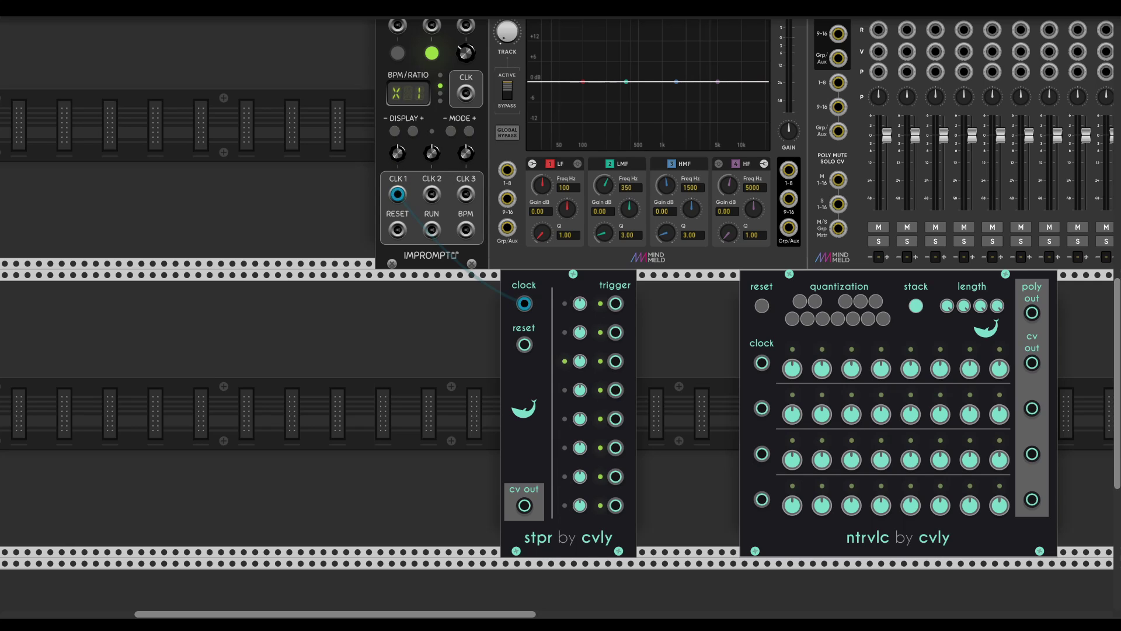
# Turn up the step knobs on the stpr module to give its steps different CV values.
pyautogui.scroll(-5, 579, 205)
pyautogui.hscroll(1, 579, 204)
pyautogui.scroll(4, 670, 253)
pyautogui.hscroll(-1, 671, 254)
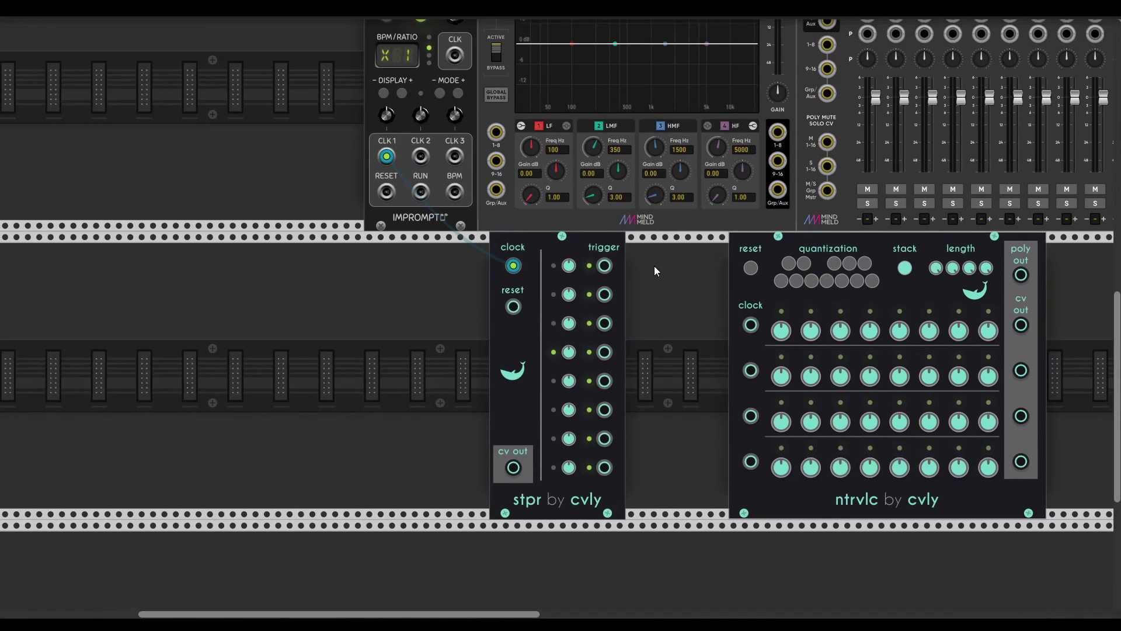
pyautogui.moveTo(569, 295); pyautogui.dragTo(570, 331)
pyautogui.scroll(-2, 667, 368)
pyautogui.hscroll(-2, 667, 368)
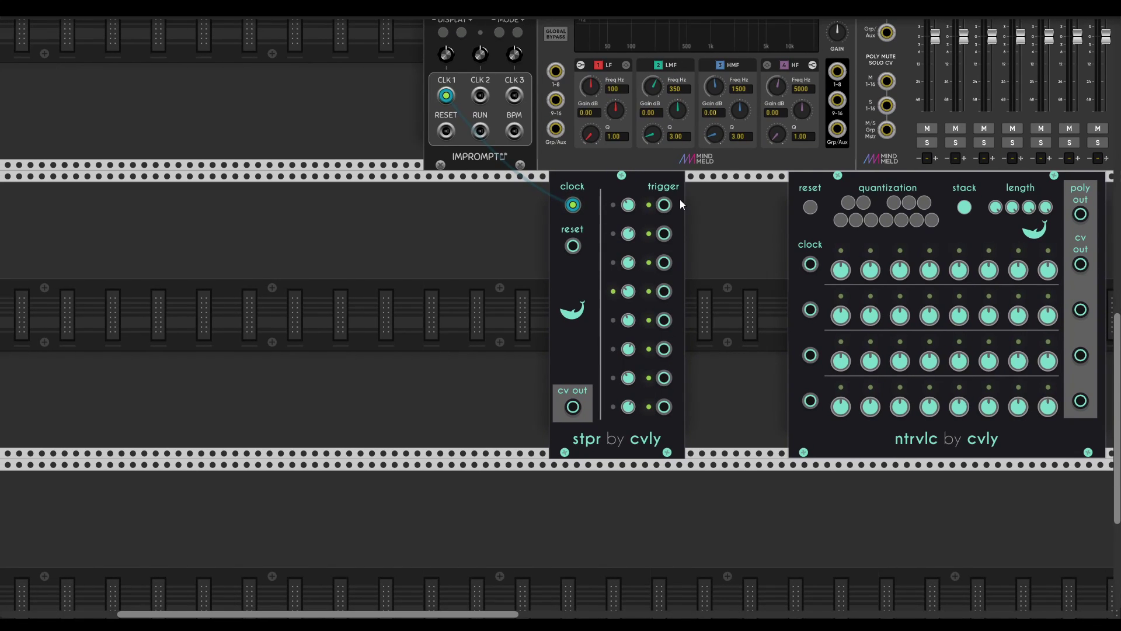
# Search the module library for "clock di" and add the Gaps divisions module directly left of stpr.
pyautogui.rightClick(382, 281)
pyautogui.write('cl')
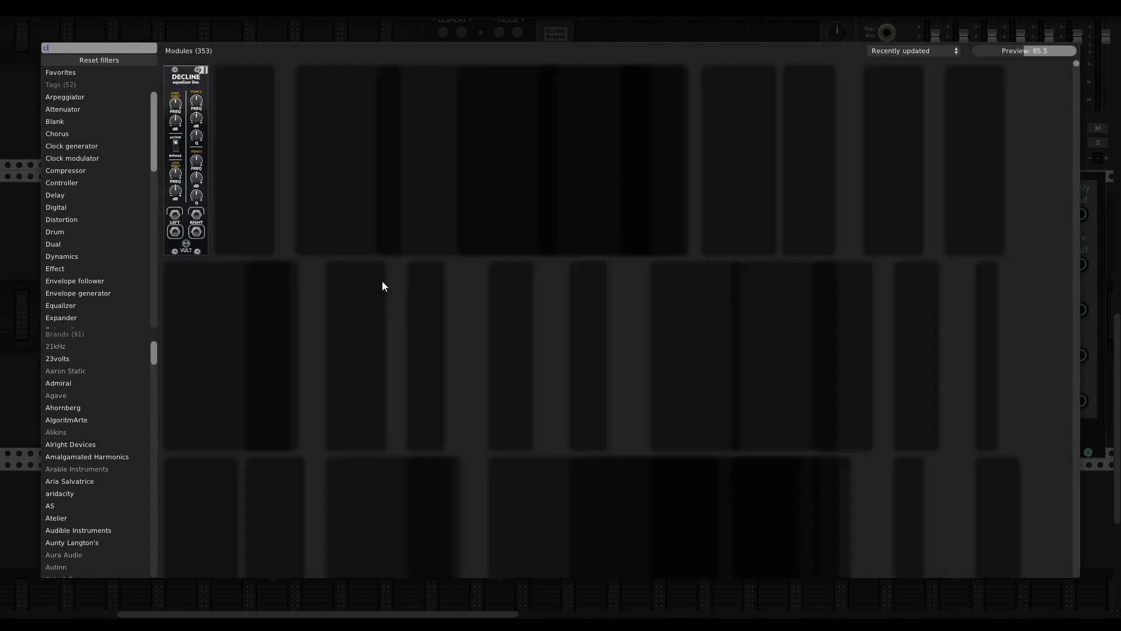
pyautogui.write('ock di')
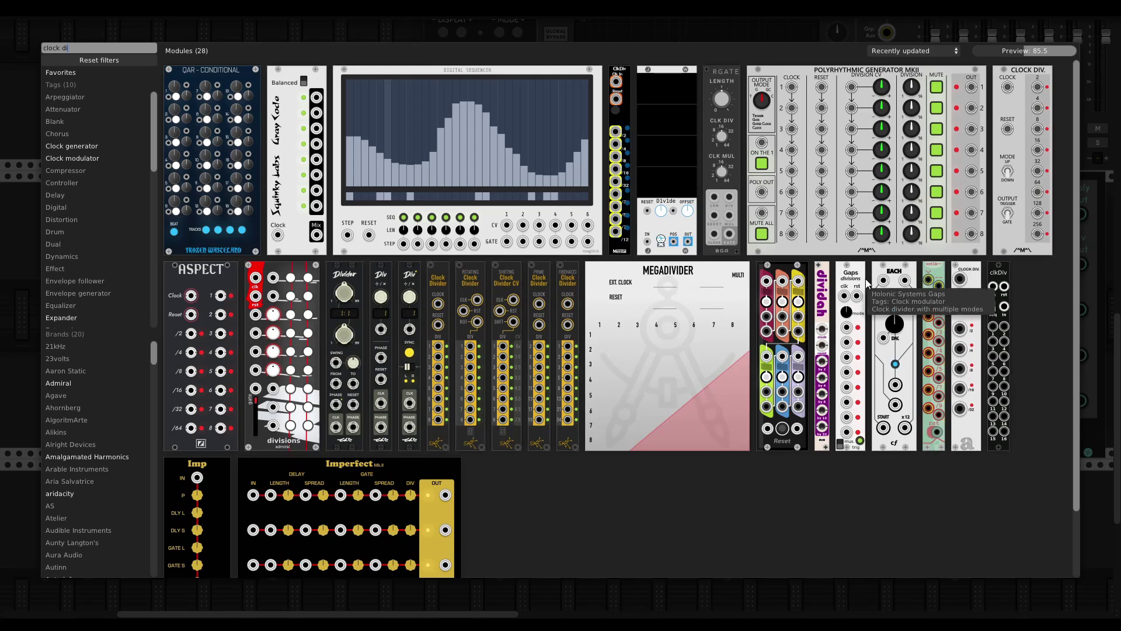
pyautogui.moveTo(852, 309); pyautogui.dragTo(536, 245)
pyautogui.scroll(1, 483, 284)
pyautogui.hscroll(1, 482, 284)
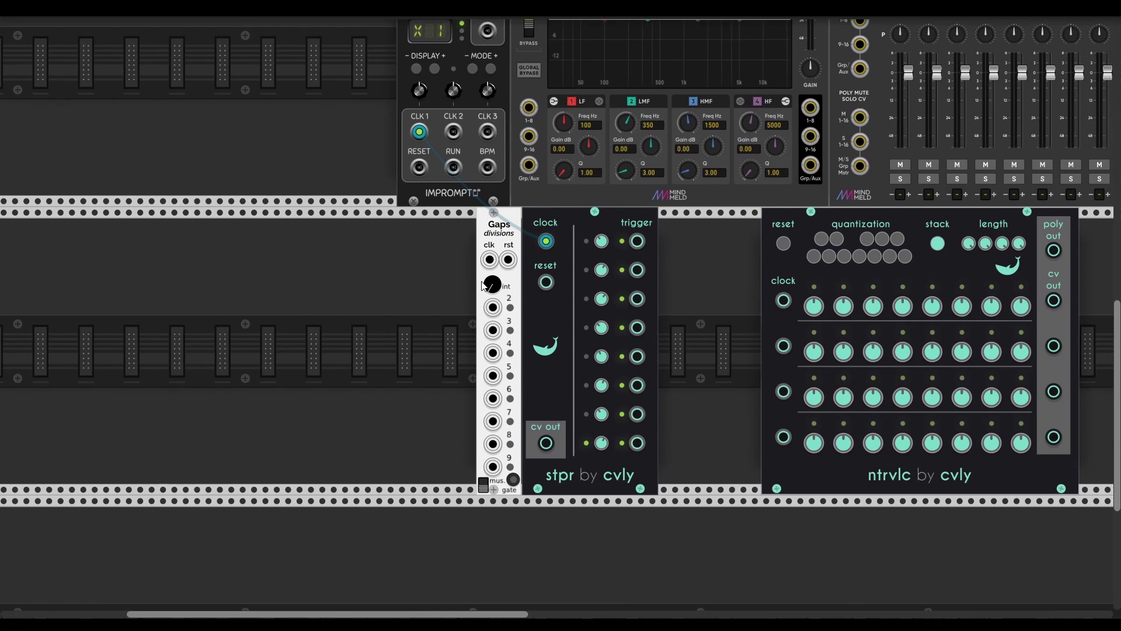
# Connect the Gaps clk input to CLK 1 and its outputs 2 to 9 to stpr's eight trigger jacks in order.
pyautogui.rightClick(497, 227)
pyautogui.click(437, 232)
pyautogui.moveTo(490, 260); pyautogui.dragTo(419, 133)
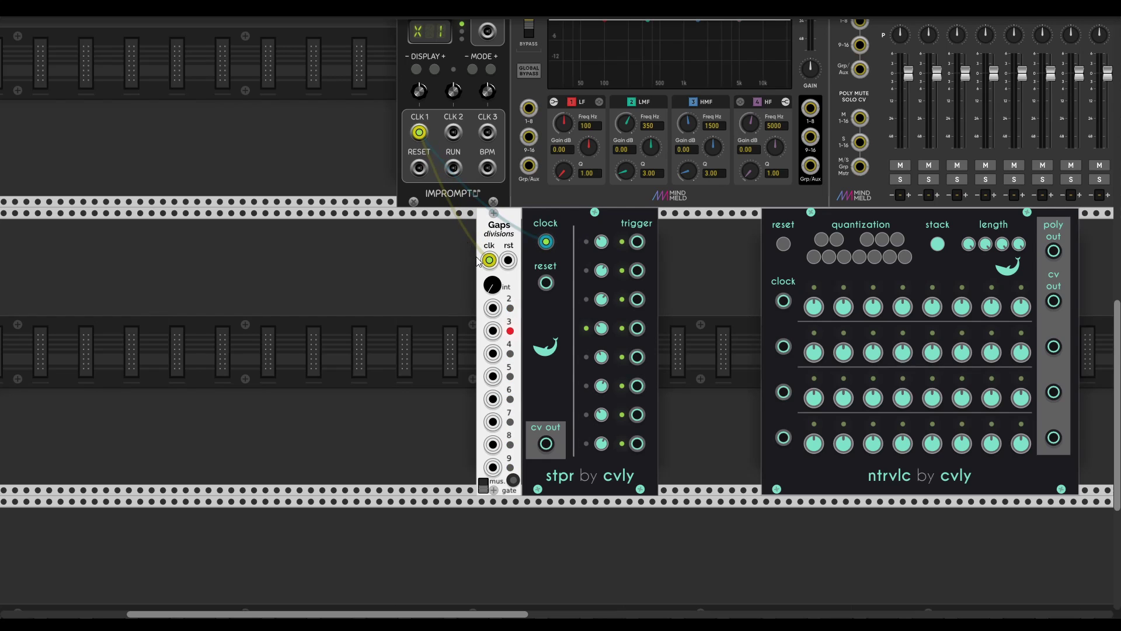
pyautogui.moveTo(493, 308); pyautogui.dragTo(637, 414)
pyautogui.moveTo(637, 443); pyautogui.dragTo(493, 467)
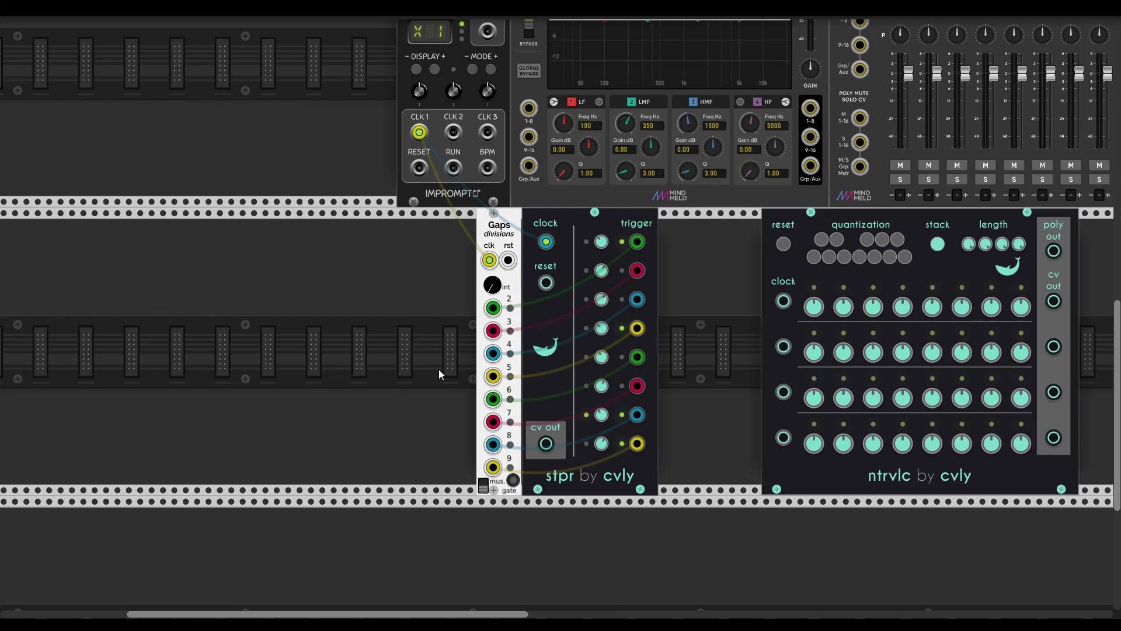
# Connect the CLKD reset output to both stpr's reset input and the Gaps rst input.
pyautogui.scroll(1, 428, 336)
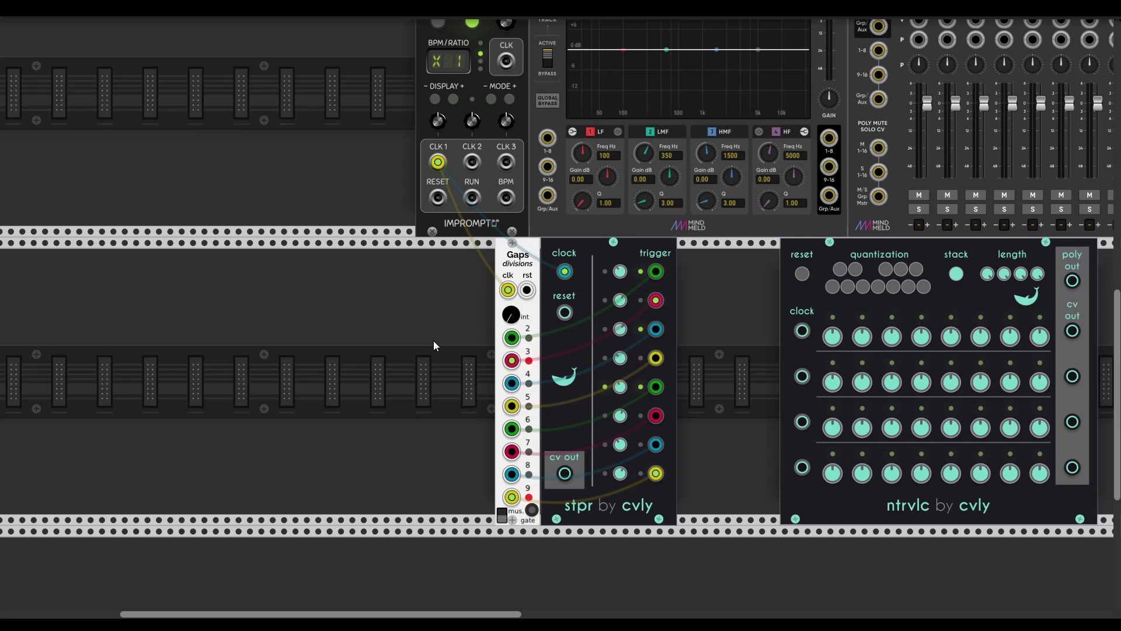
pyautogui.moveTo(569, 310); pyautogui.dragTo(437, 198)
pyautogui.moveTo(526, 290); pyautogui.dragTo(437, 198)
pyautogui.scroll(2, 437, 198)
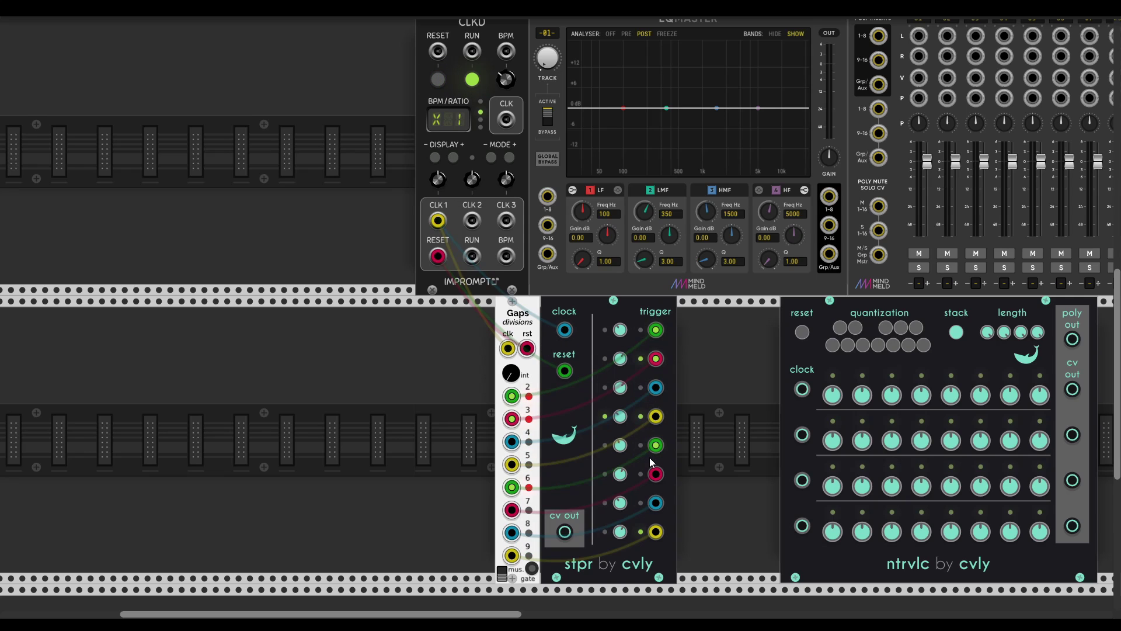
# Search the module library for "atel" and add the Palette module directly left of Gaps.
pyautogui.scroll(-4, 684, 433)
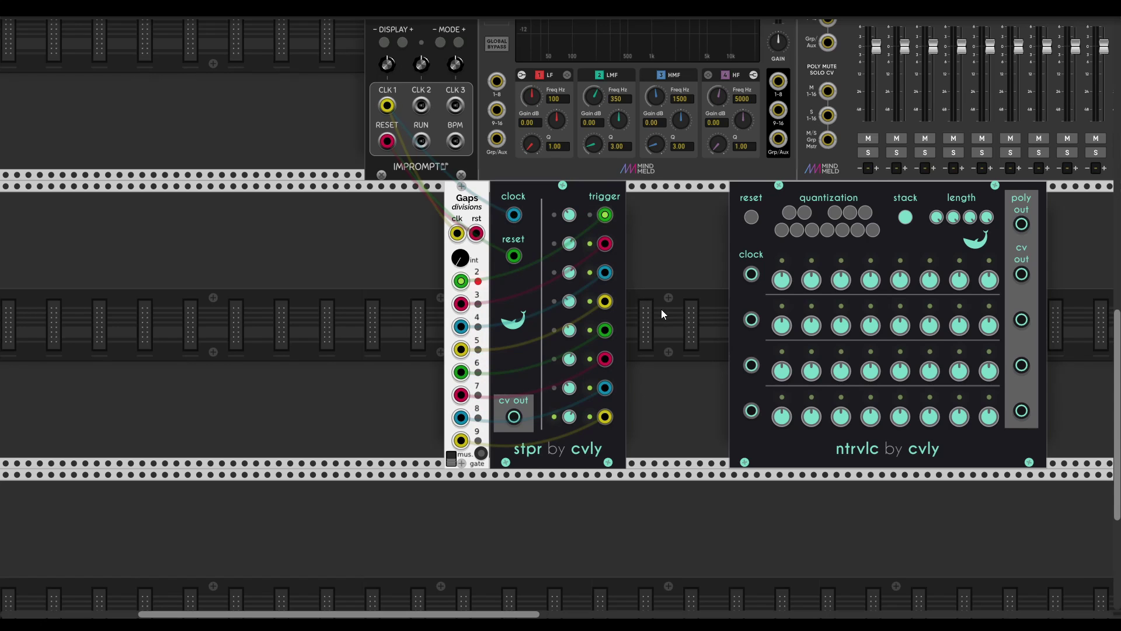
pyautogui.moveTo(661, 309); pyautogui.dragTo(619, 268)
pyautogui.scroll(1, 366, 223)
pyautogui.hscroll(1, 366, 224)
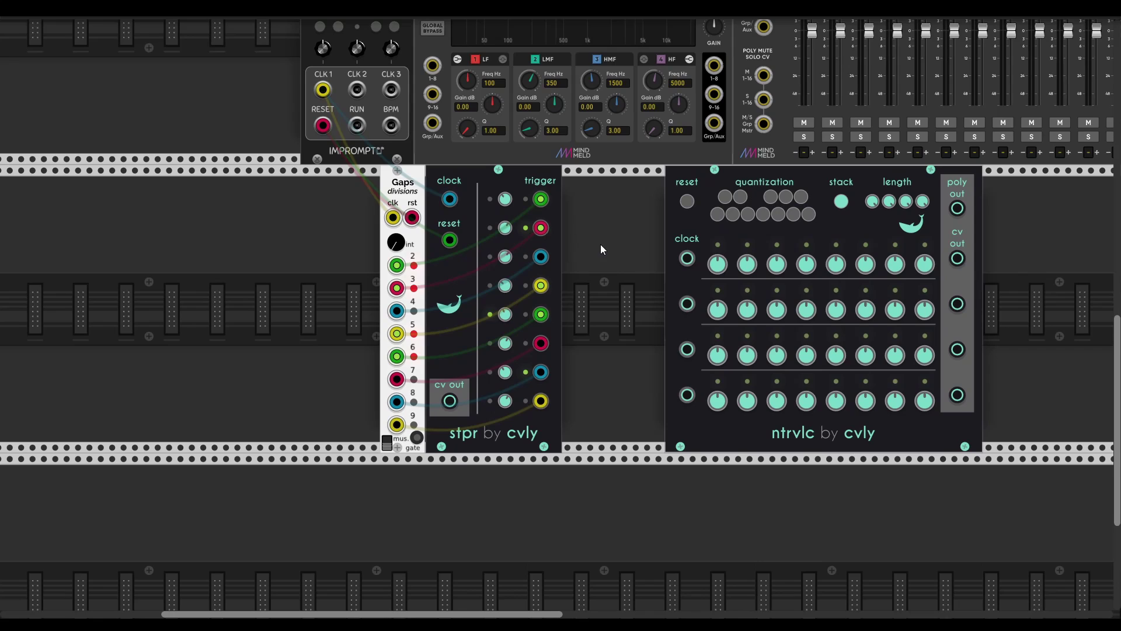
pyautogui.scroll(1, 583, 250)
pyautogui.rightClick(261, 316)
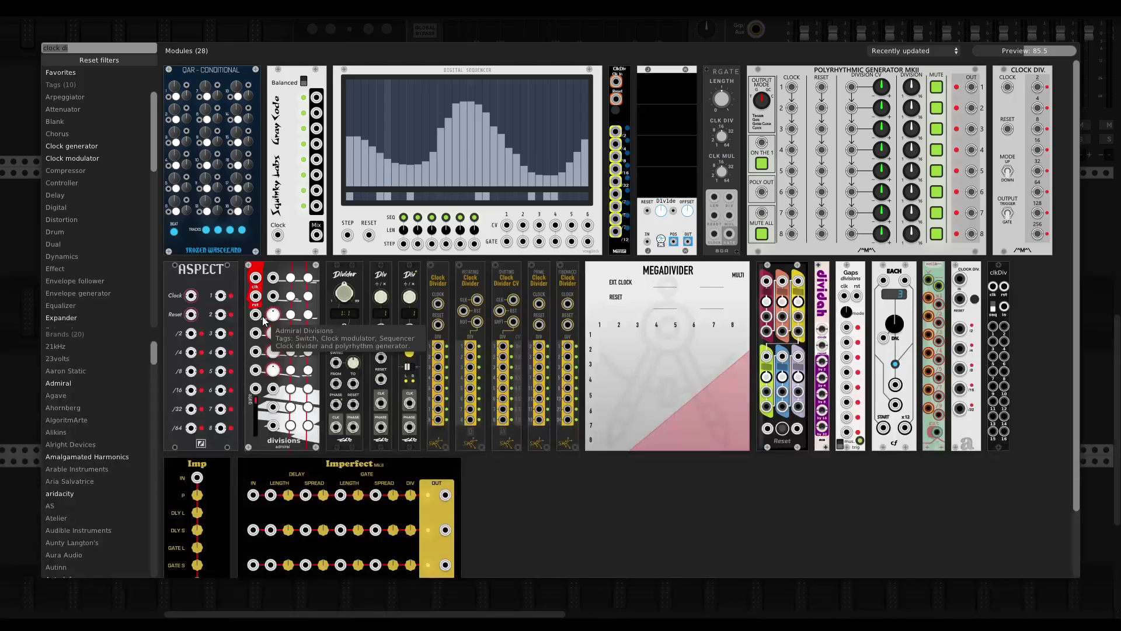
pyautogui.press('BackSpace')
pyautogui.write('atel')
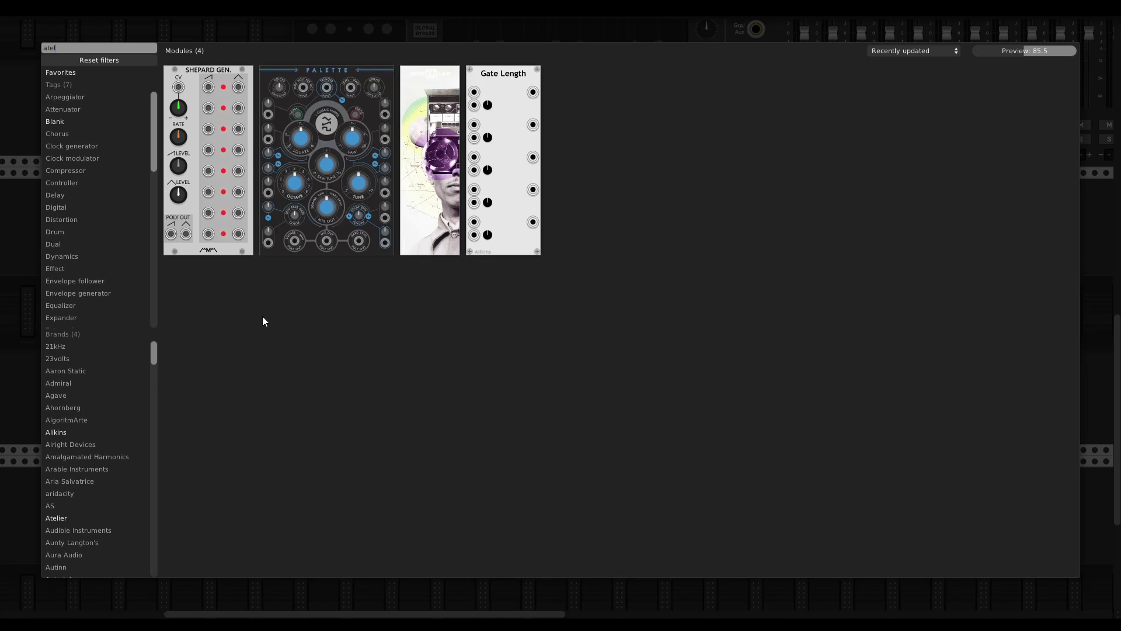
pyautogui.click(327, 211)
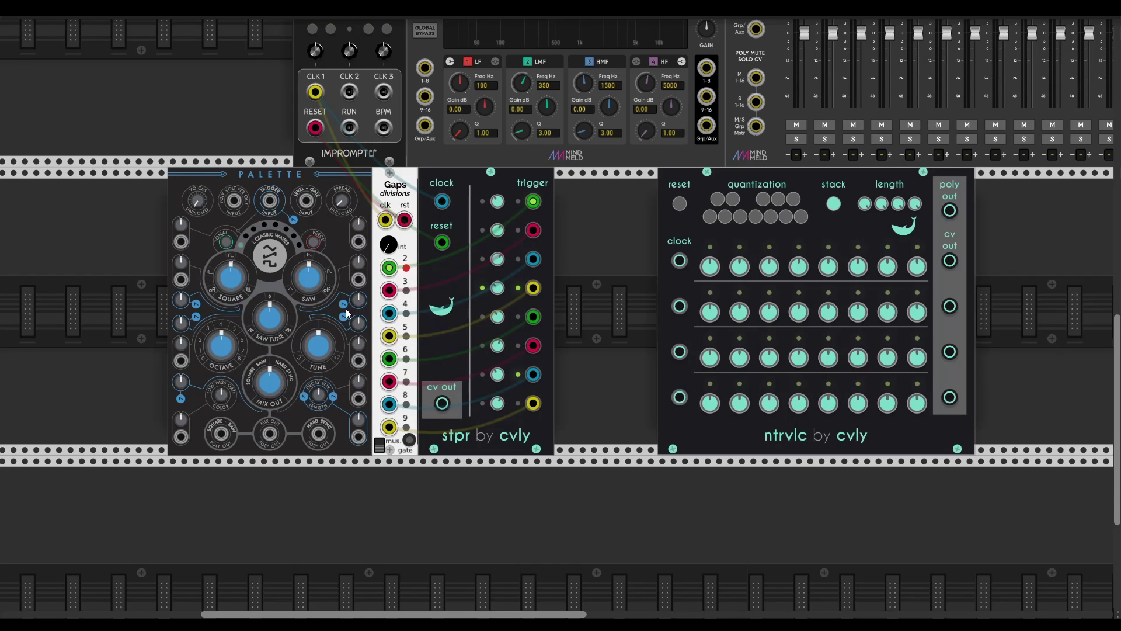
pyautogui.moveTo(139, 181); pyautogui.dragTo(221, 210)
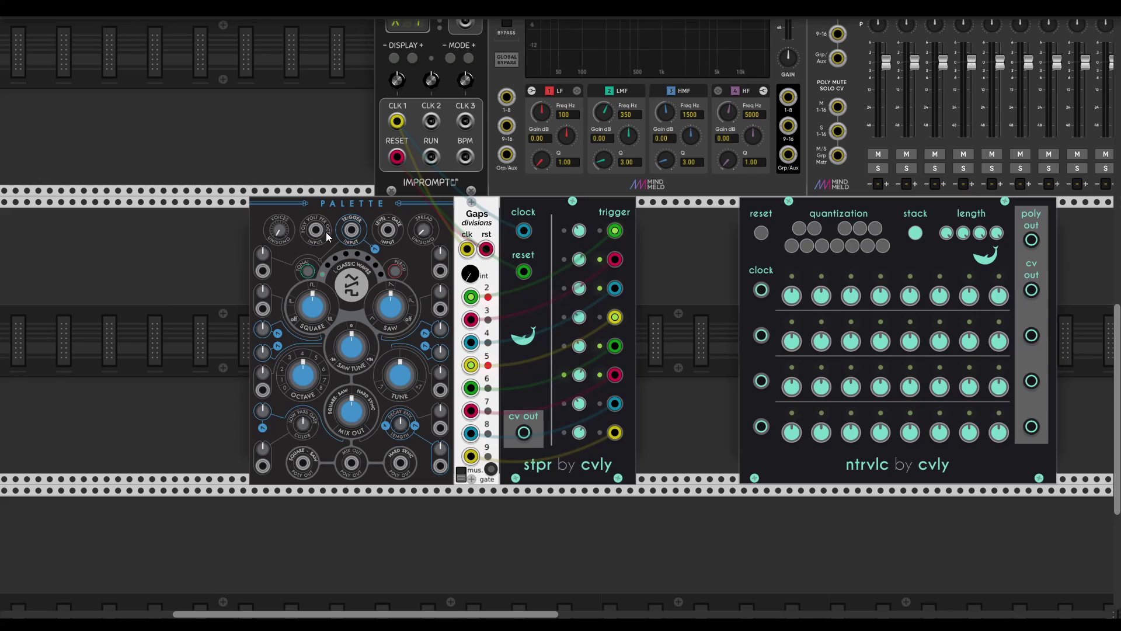
# Connect stpr's cv out to Palette's volt-per-octave input and CLK 1 to Palette's trigger input.
pyautogui.moveTo(435, 338); pyautogui.dragTo(571, 491)
pyautogui.moveTo(524, 432); pyautogui.dragTo(345, 315)
pyautogui.moveTo(351, 230); pyautogui.dragTo(397, 120)
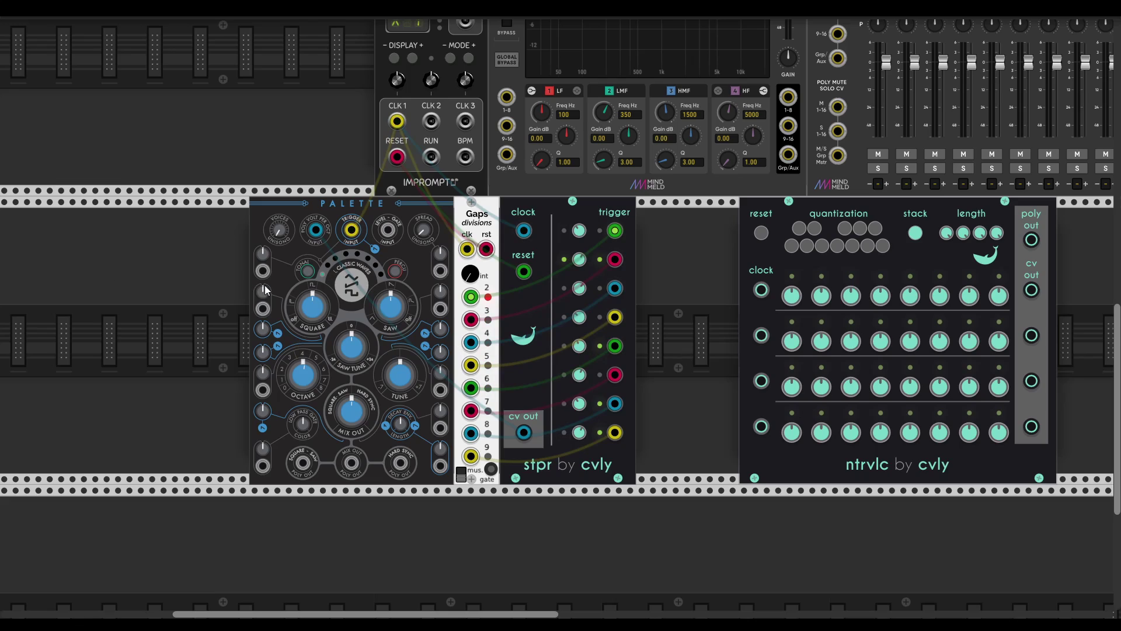
# Search the module library for "quant" and add the RE-WIN QUANTIZER module directly left of Palette.
pyautogui.rightClick(173, 301)
pyautogui.write('qua')
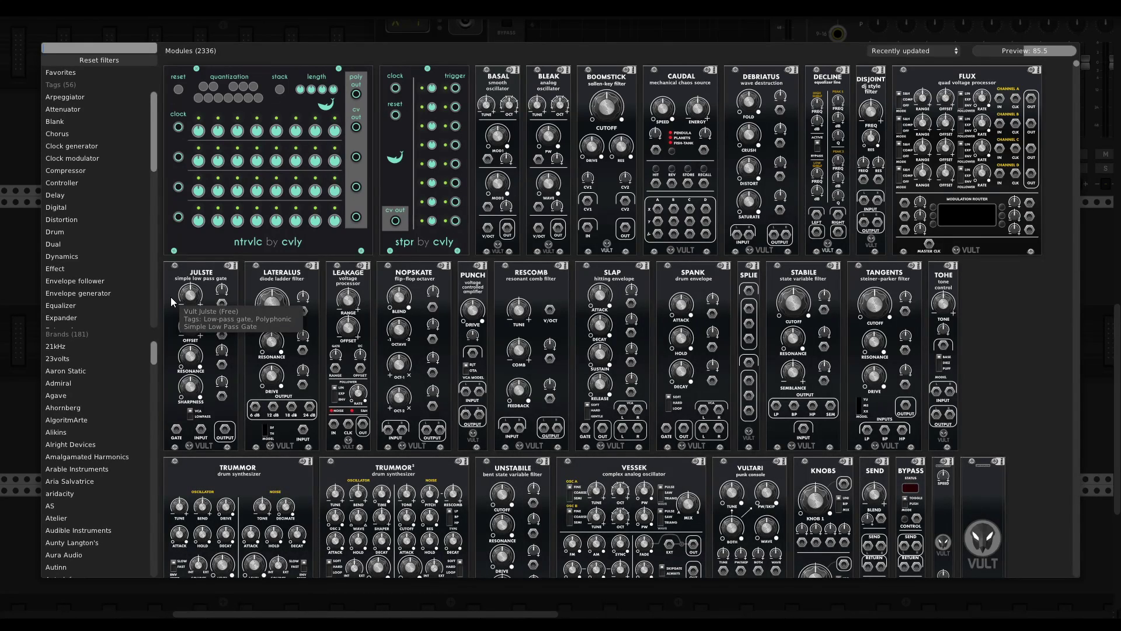
pyautogui.write('nt')
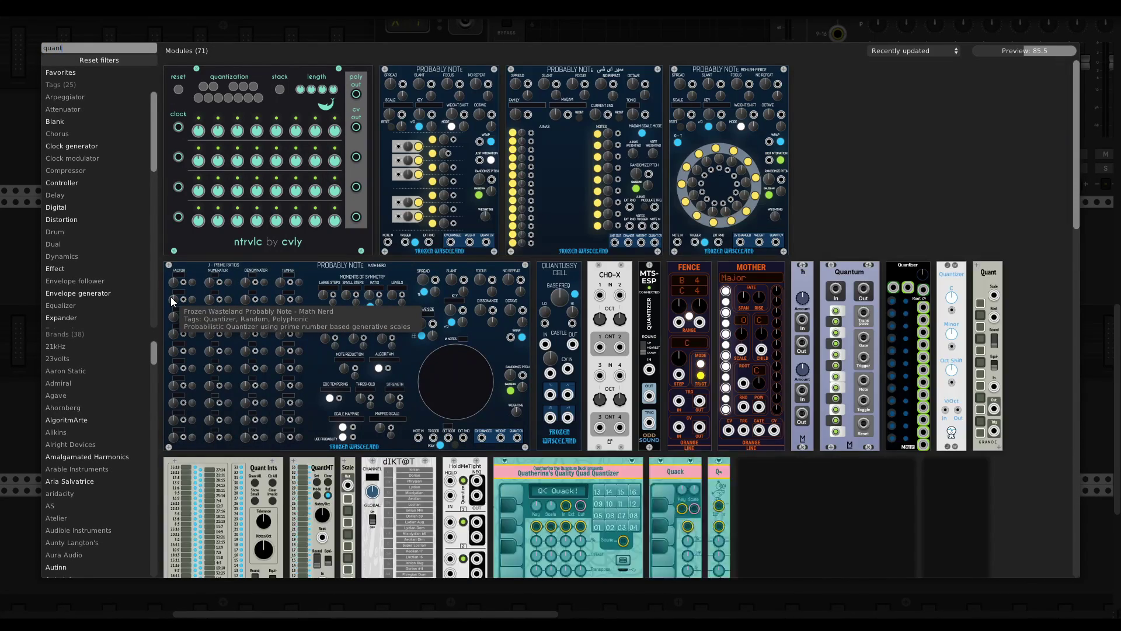
pyautogui.scroll(-10, 555, 390)
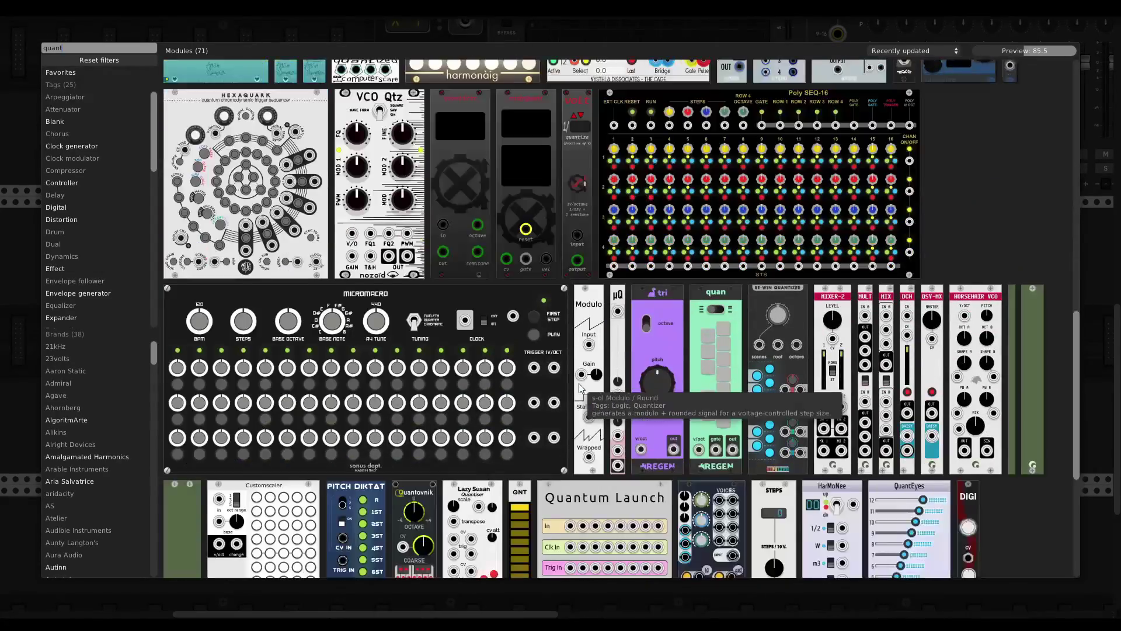
pyautogui.scroll(-5, 579, 385)
pyautogui.moveTo(780, 224); pyautogui.dragTo(203, 301)
pyautogui.hscroll(-2, 103, 301)
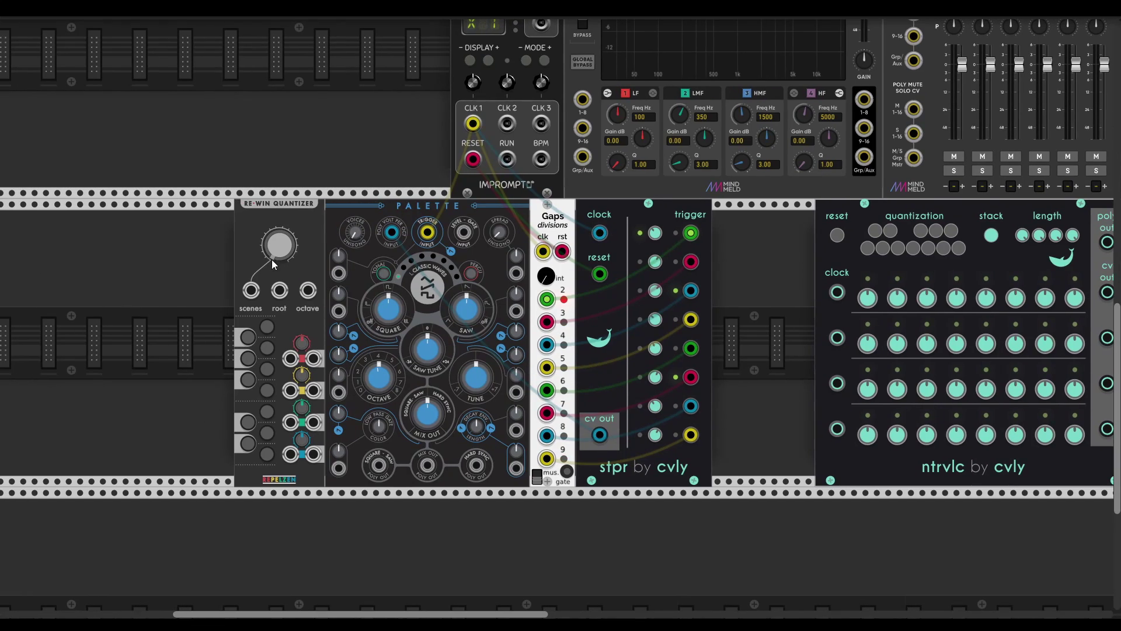
# Route stpr's cv out through the quantizer's first channel to Palette's volt-per-octave input and enable the notes C, F, G# and B.
pyautogui.moveTo(390, 228)
pyautogui.mouseDown()
pyautogui.moveTo(295, 423)
pyautogui.moveTo(290, 358)
pyautogui.moveTo(391, 232)
pyautogui.mouseUp()
pyautogui.click(267, 454)
pyautogui.click(267, 390)
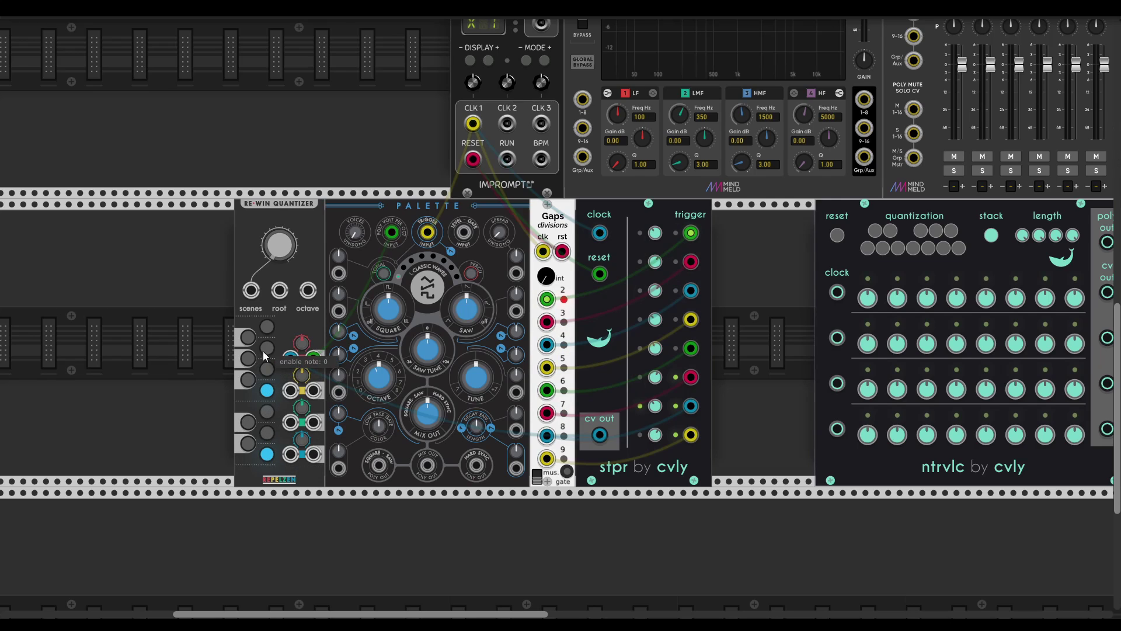
pyautogui.click(246, 359)
pyautogui.click(266, 328)
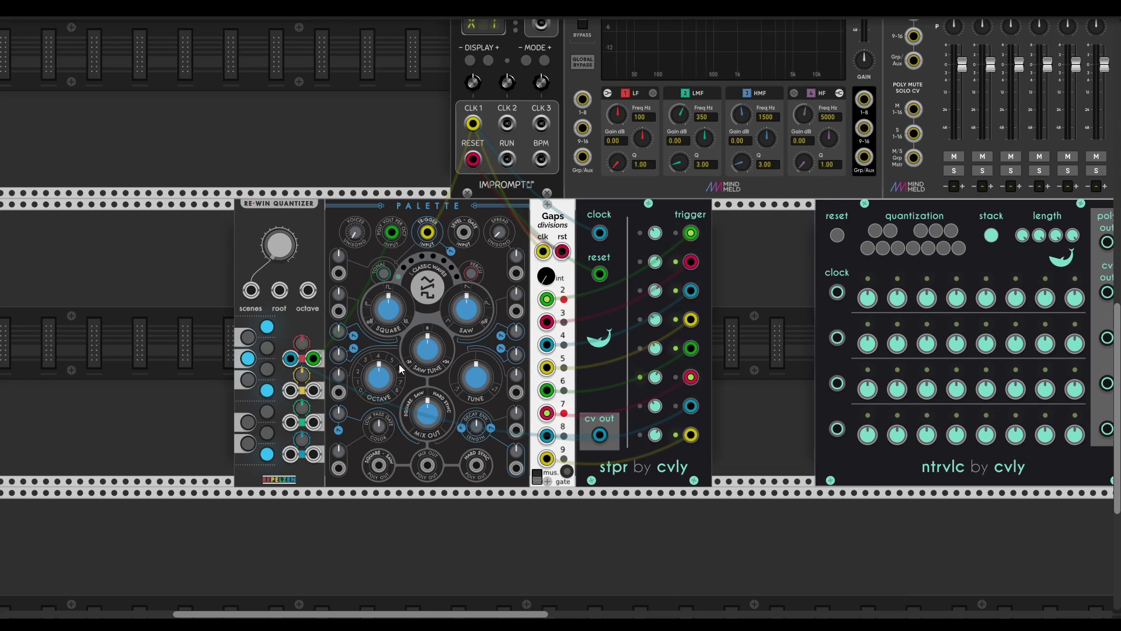
# Connect Palette's mix out to the left input of mixer channel 1.
pyautogui.moveTo(473, 322)
pyautogui.moveTo(428, 465); pyautogui.dragTo(953, 140)
pyautogui.scroll(7, 875, 193)
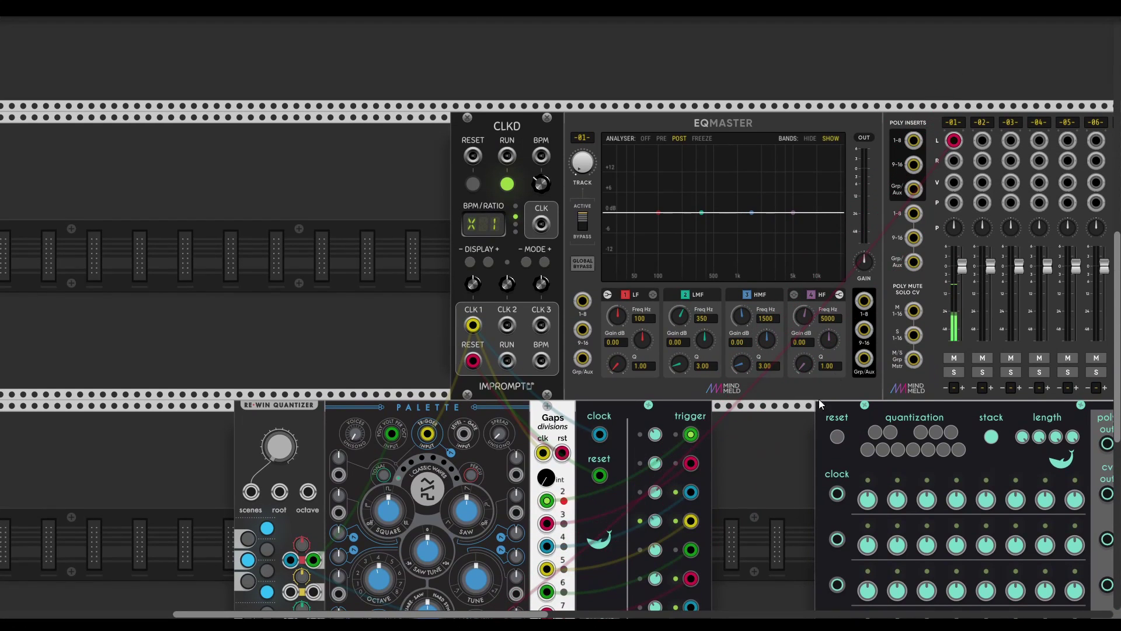
# Set the CLK 1 ratio on CLKD to x2 and switch Palette's engine to Two Operator FM.
pyautogui.scroll(-5, 818, 399)
pyautogui.hscroll(2, 818, 399)
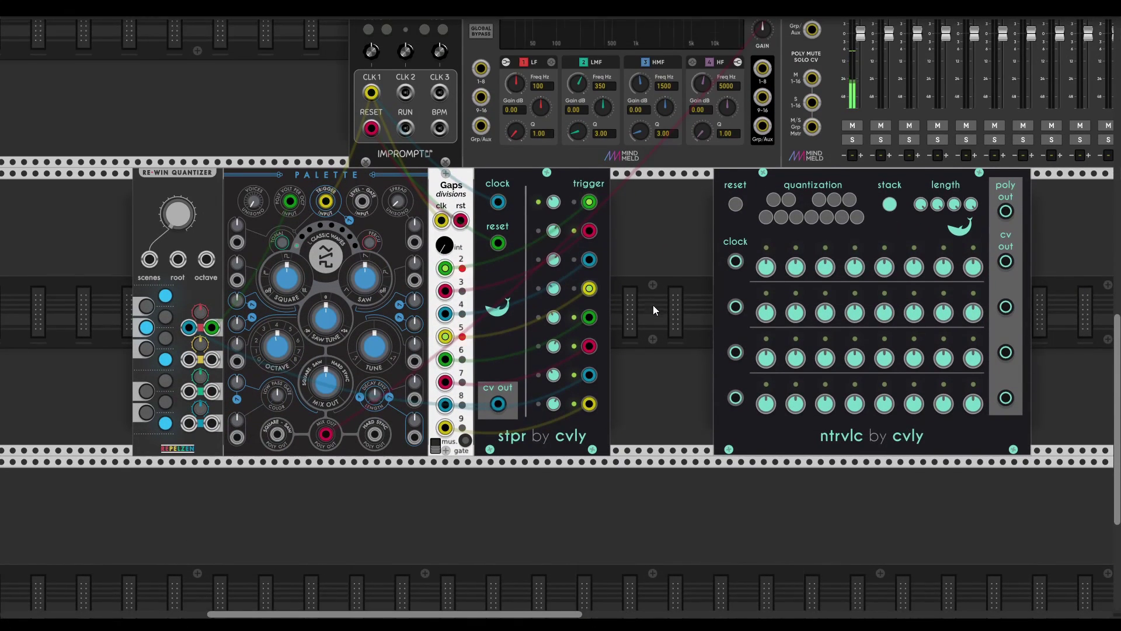
pyautogui.scroll(1, 652, 305)
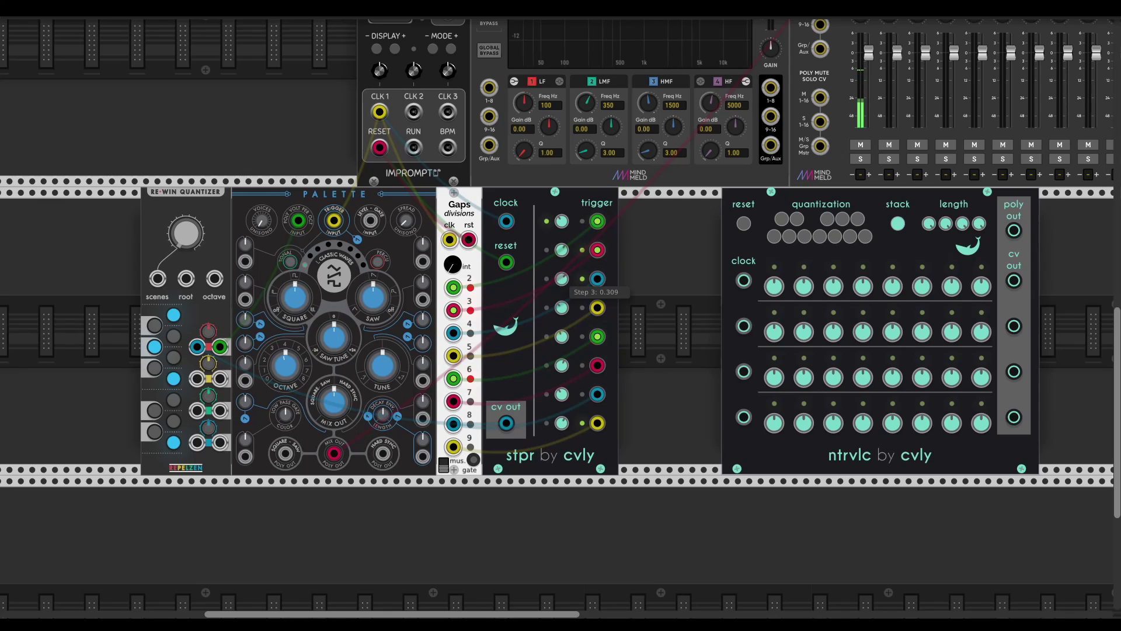
pyautogui.scroll(2, 402, 159)
pyautogui.hscroll(-1, 402, 158)
pyautogui.moveTo(409, 140); pyautogui.dragTo(409, 132)
pyautogui.click(348, 321)
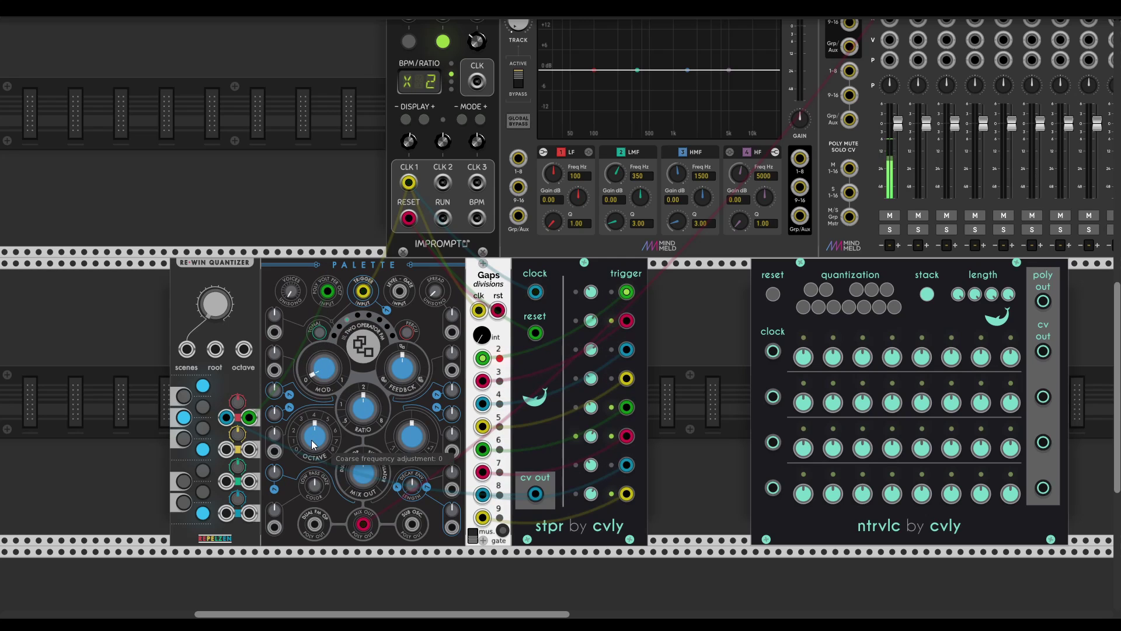
# Disable the G# note on the quantizer and enable G in its place.
pyautogui.click(184, 416)
pyautogui.click(202, 430)
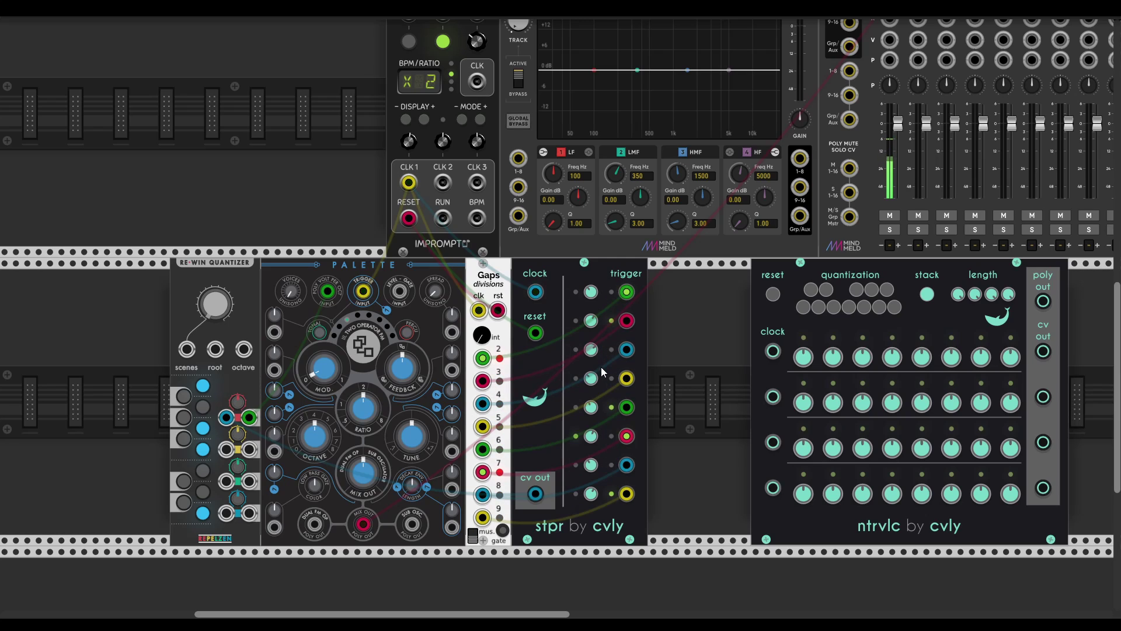
pyautogui.scroll(-1, 566, 265)
pyautogui.hscroll(2, 567, 265)
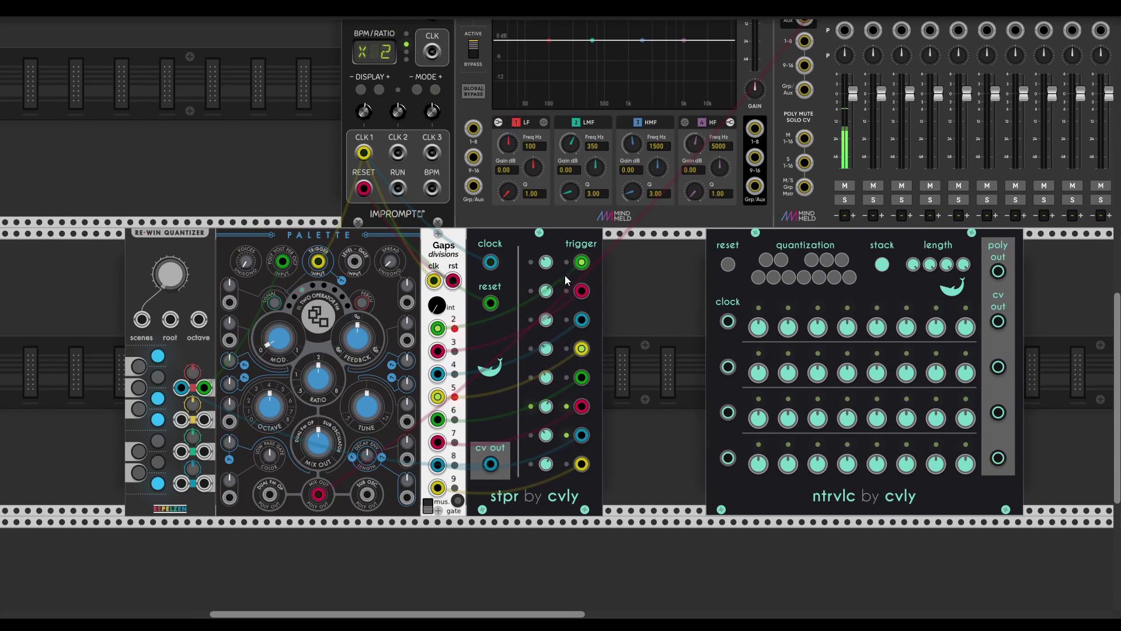
pyautogui.scroll(-1, 655, 334)
pyautogui.hscroll(1, 655, 335)
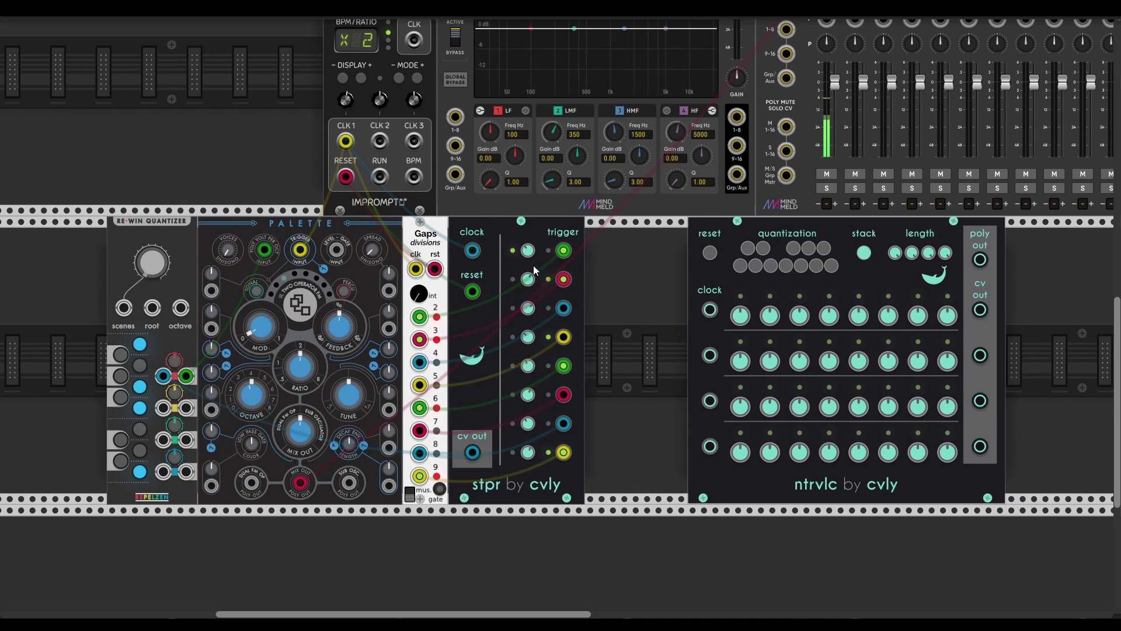
# Set stpr's voltage range to -2v...2v and randomize its step values.
pyautogui.rightClick(509, 233)
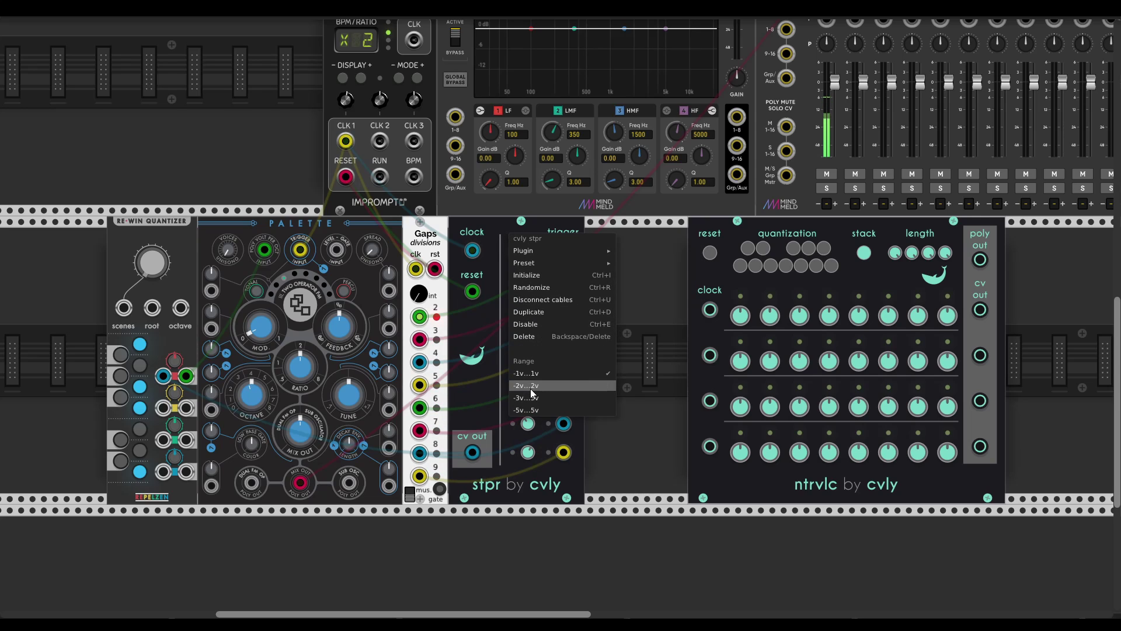
pyautogui.click(530, 386)
pyautogui.rightClick(488, 222)
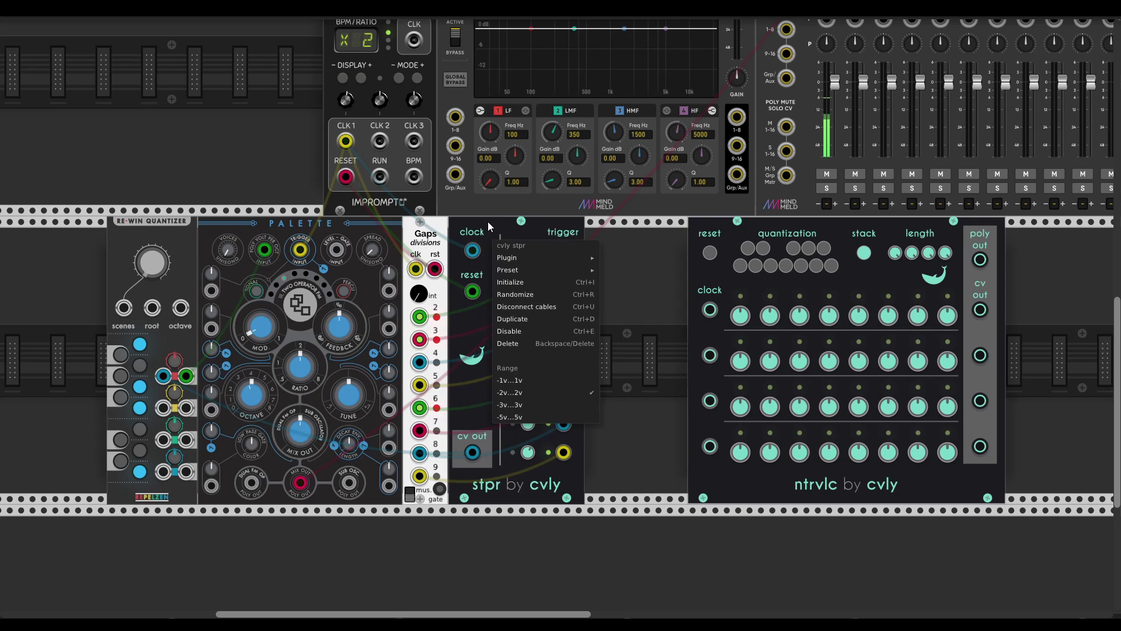
pyautogui.click(507, 299)
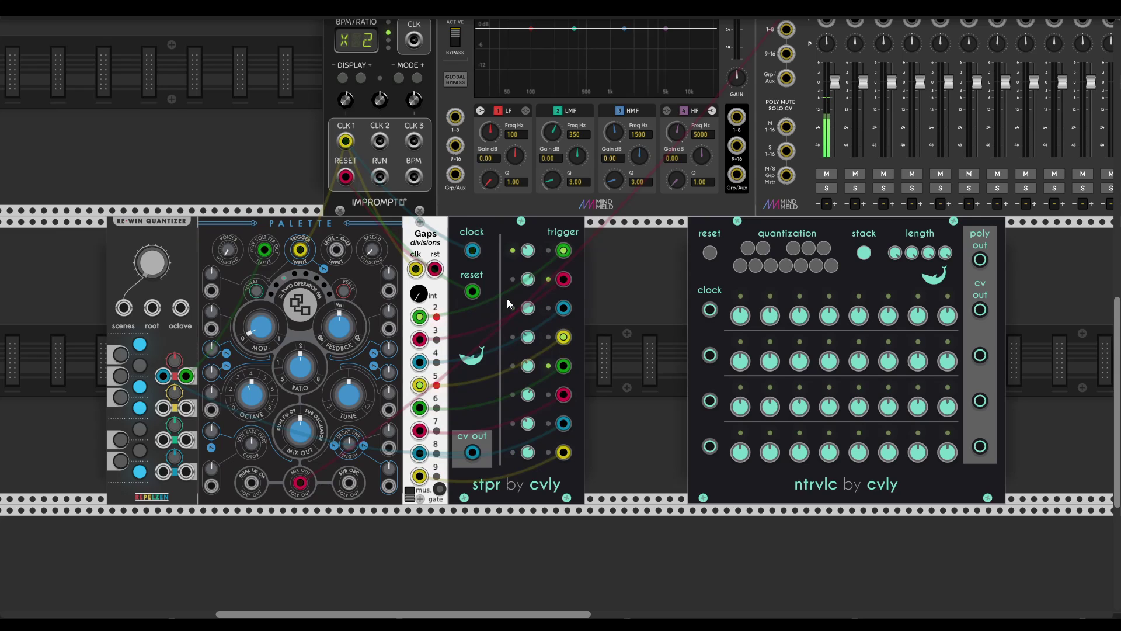
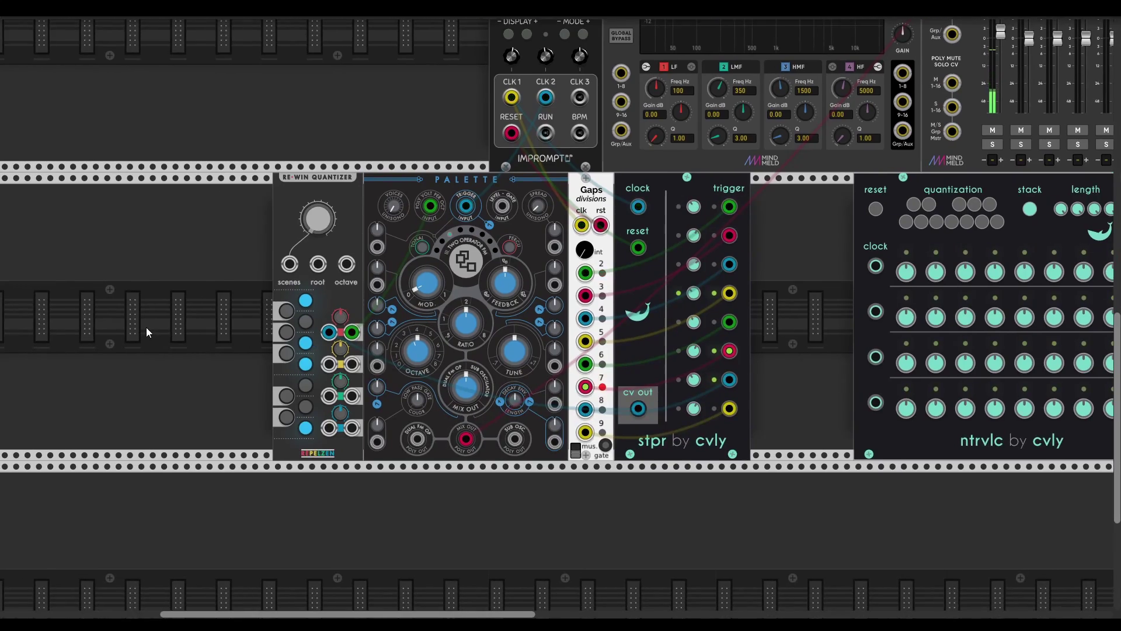
# Add the Vult SLAP envelope module beside the quantizer and route Palette's mix out through its left VCA to mixer channel 1.
pyautogui.rightClick(146, 327)
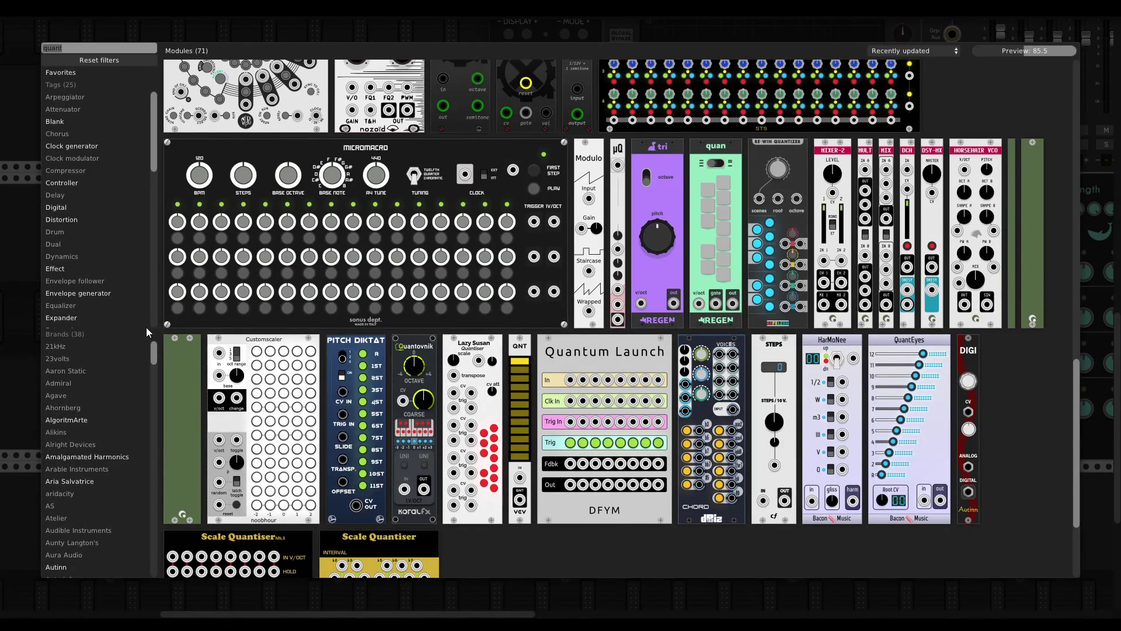
pyautogui.write('slap')
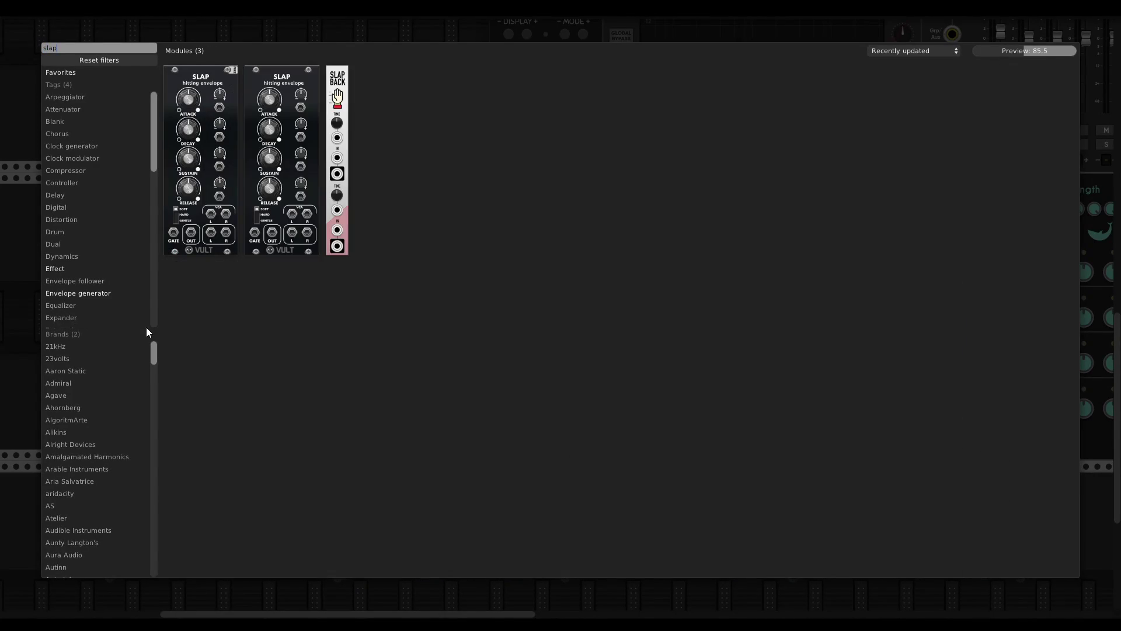
pyautogui.click(175, 248)
pyautogui.moveTo(344, 438); pyautogui.dragTo(466, 437)
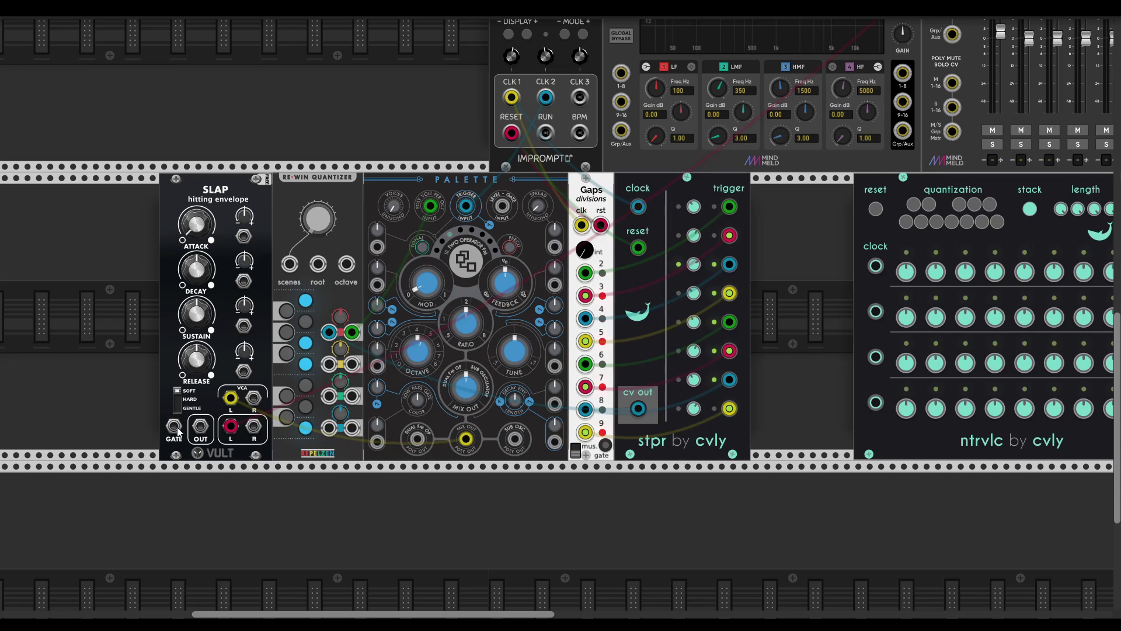
# Move the trigger cable from Palette's trigger input to SLAP's gate input and shorten SLAP's attack.
pyautogui.moveTo(455, 217); pyautogui.dragTo(173, 426)
pyautogui.moveTo(201, 227); pyautogui.dragTo(201, 214)
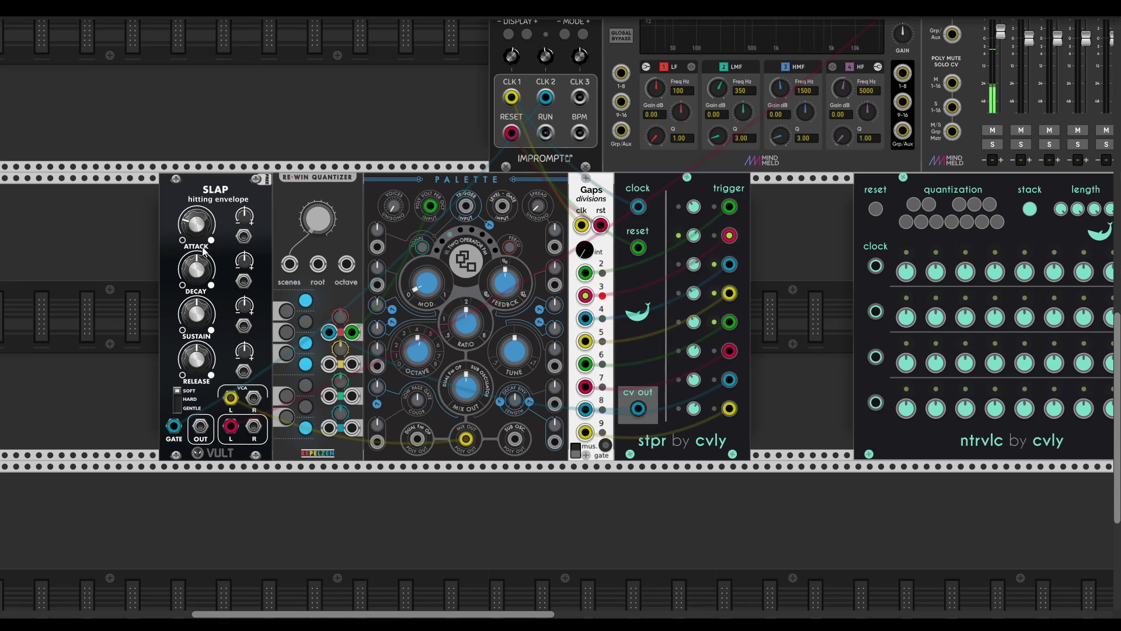
# Add the Chronoblob delay module next to Supercell and connect its sync input to CLKD's master CLK output.
pyautogui.scroll(15, 805, 225)
pyautogui.hscroll(20, 805, 226)
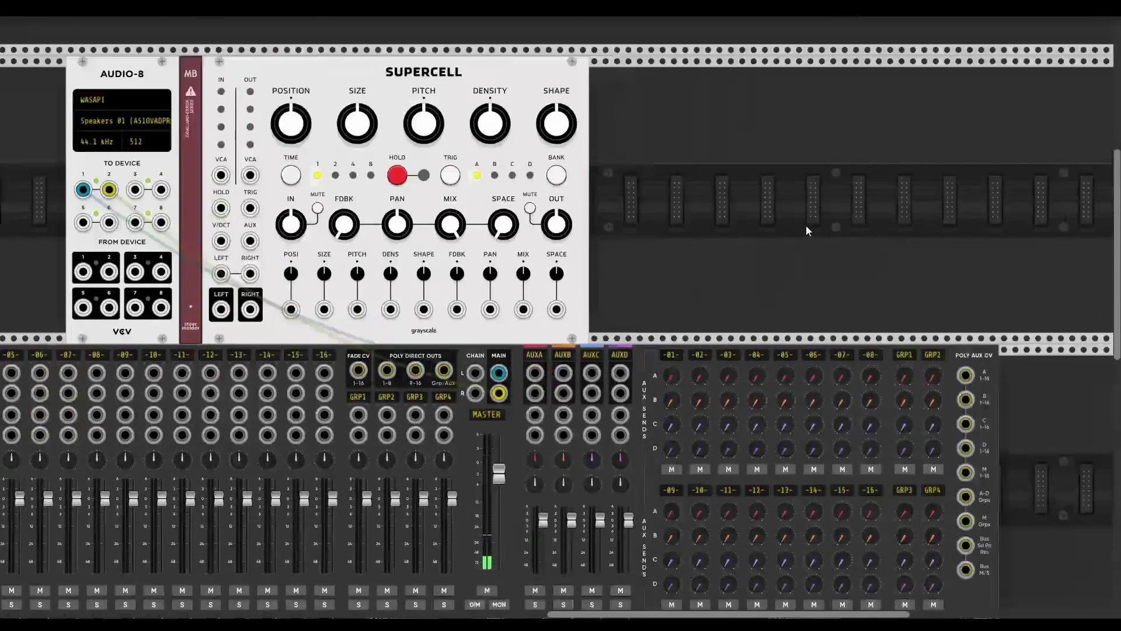
pyautogui.scroll(-4, 804, 226)
pyautogui.hscroll(-6, 805, 225)
pyautogui.rightClick(826, 189)
pyautogui.write('chro')
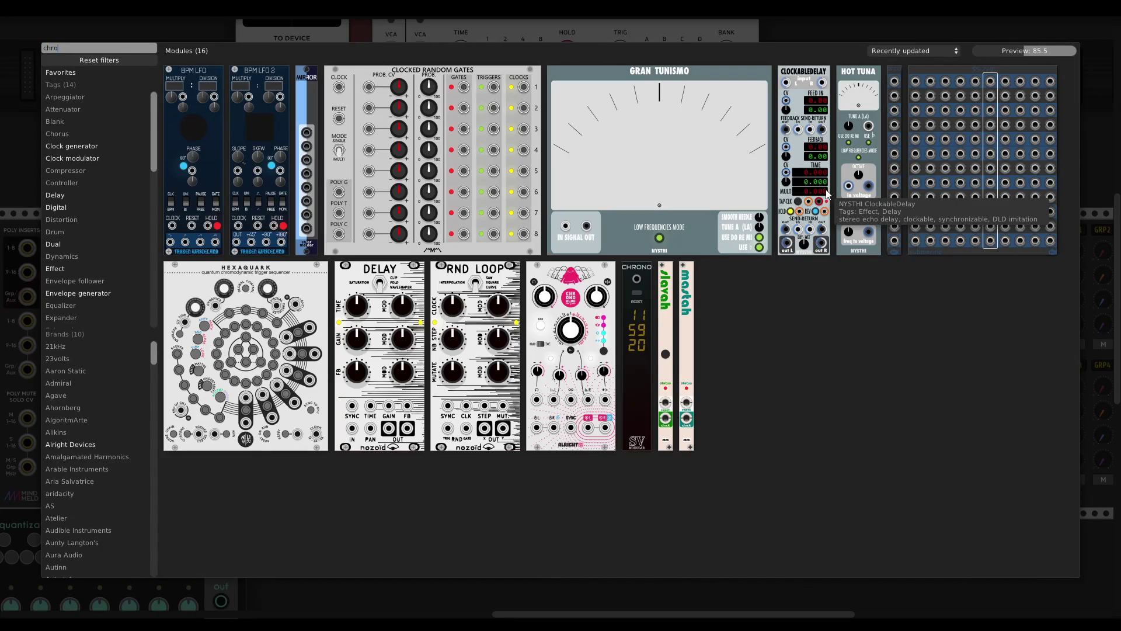
pyautogui.click(586, 302)
pyautogui.moveTo(827, 183); pyautogui.dragTo(162, 332)
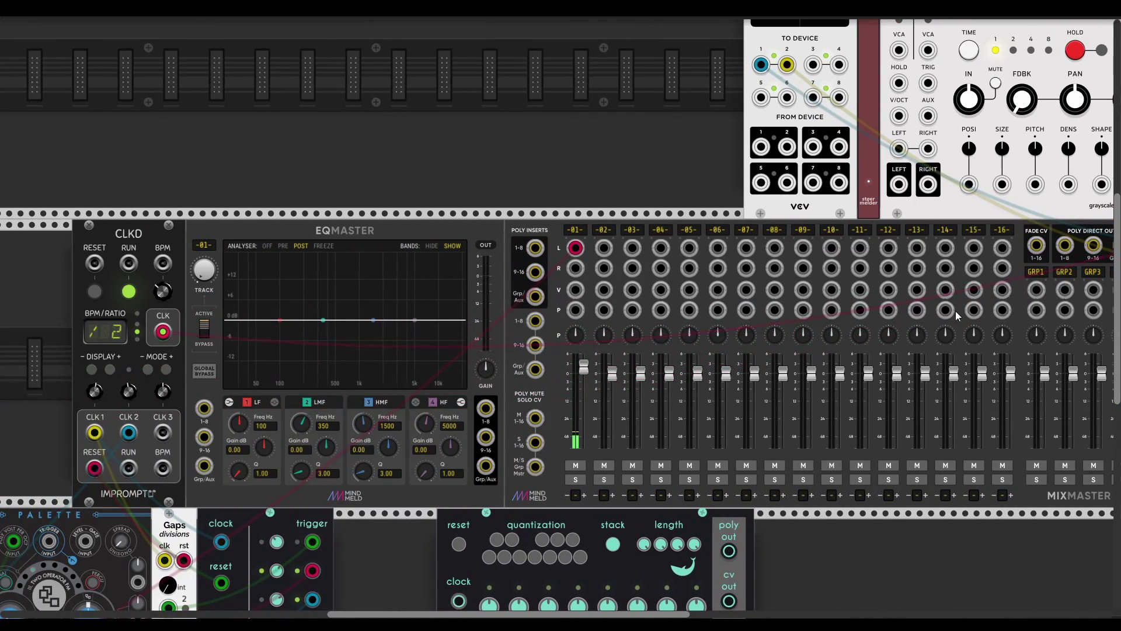
# Patch the mixer's AUXA left and right sends into Chronoblob and its left and right outputs back to the AUXA returns.
pyautogui.hscroll(12, 956, 316)
pyautogui.moveTo(878, 185); pyautogui.dragTo(807, 270)
pyautogui.moveTo(954, 186); pyautogui.dragTo(811, 296)
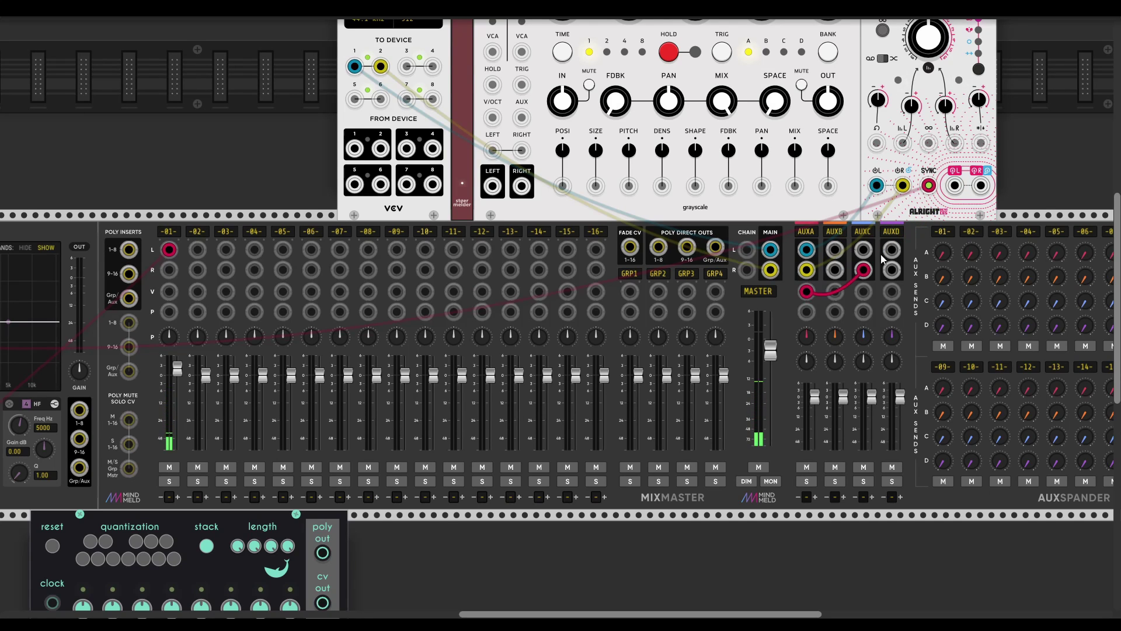
pyautogui.moveTo(976, 186); pyautogui.dragTo(806, 311)
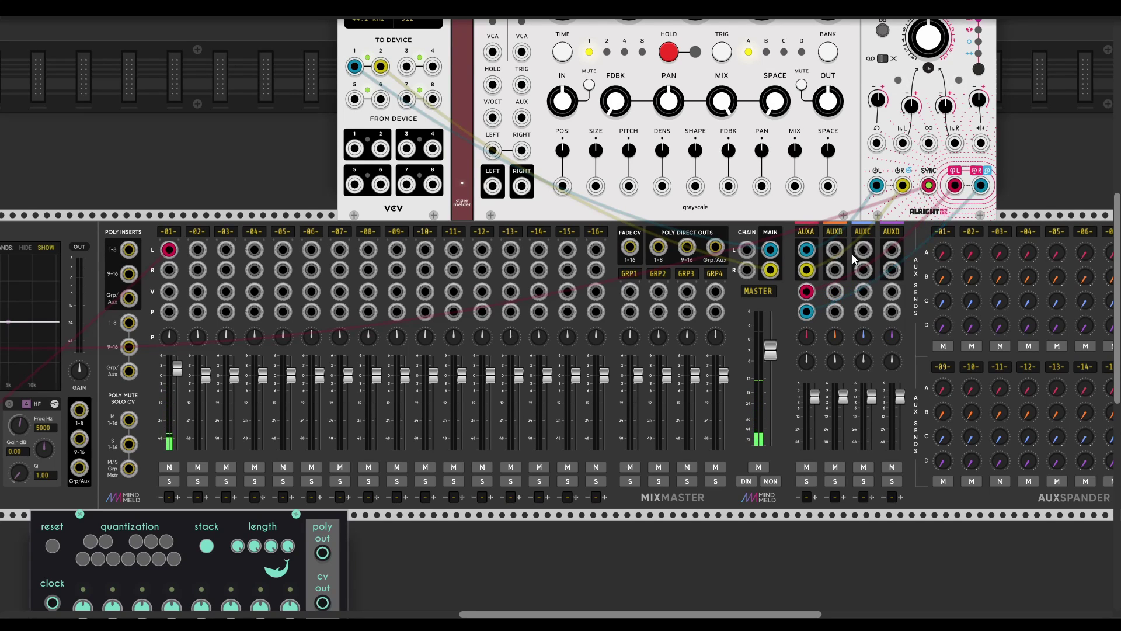
# Raise mixer channel 1's send to AUXA and adjust Chronoblob's delay time.
pyautogui.scroll(2, 932, 54)
pyautogui.hscroll(1, 931, 54)
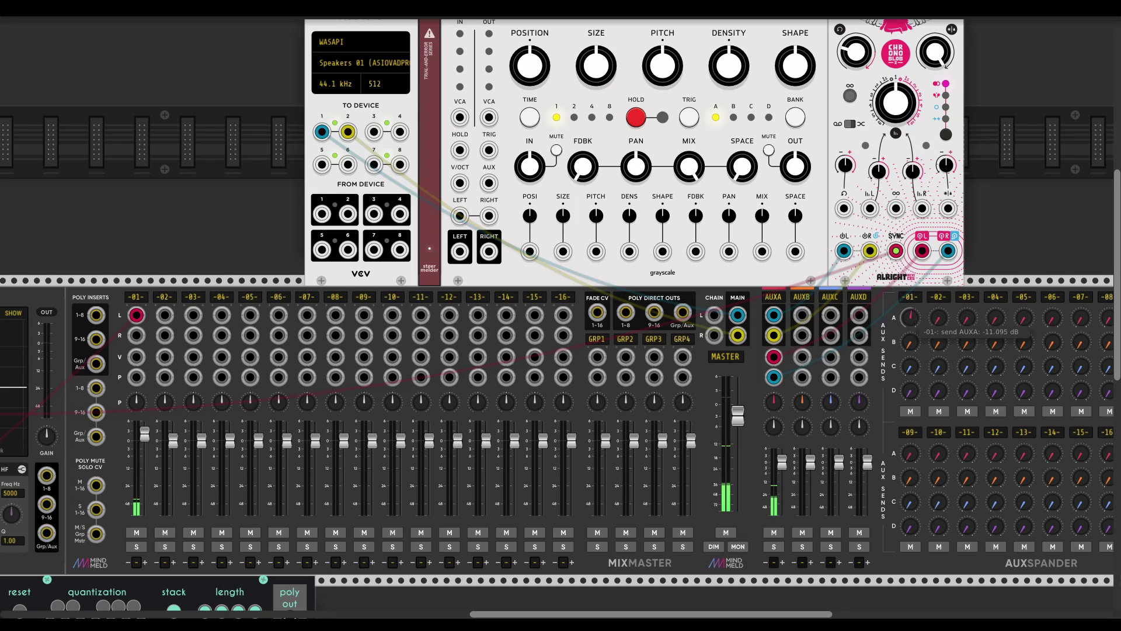
pyautogui.doubleClick(909, 318)
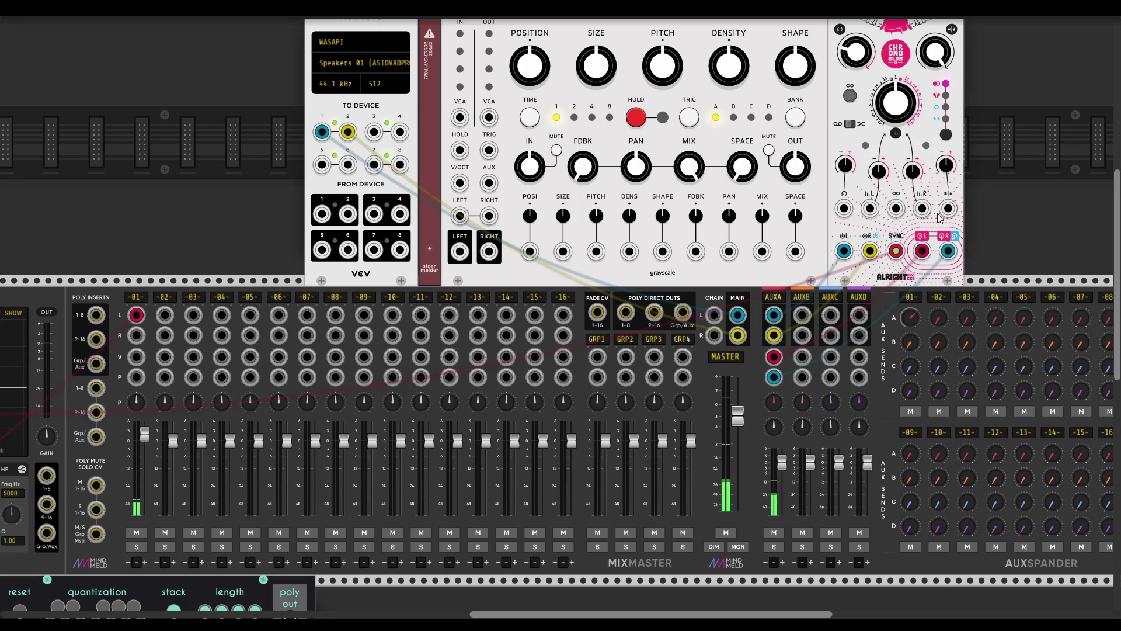
pyautogui.moveTo(892, 106); pyautogui.dragTo(892, 126)
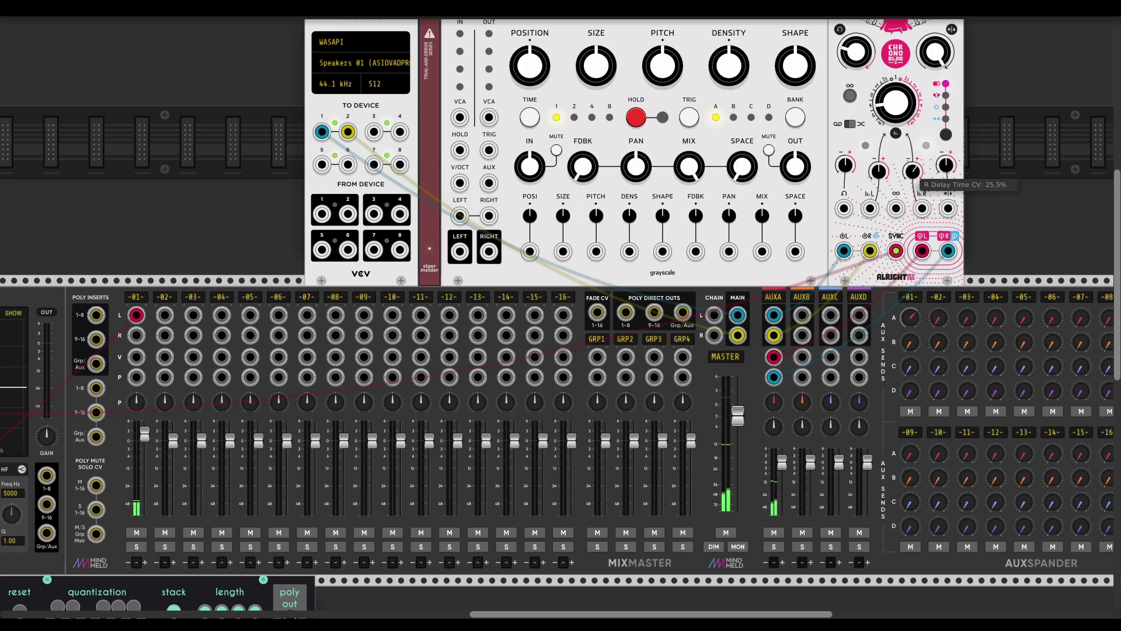
# Set Palette's Mod (timbre) to 0.134 and modulate it from stpr's cv out with a CV amount of 0.147.
pyautogui.scroll(-16, 597, 405)
pyautogui.hscroll(-14, 598, 404)
pyautogui.hscroll(-13, 530, 517)
pyautogui.scroll(3, 531, 517)
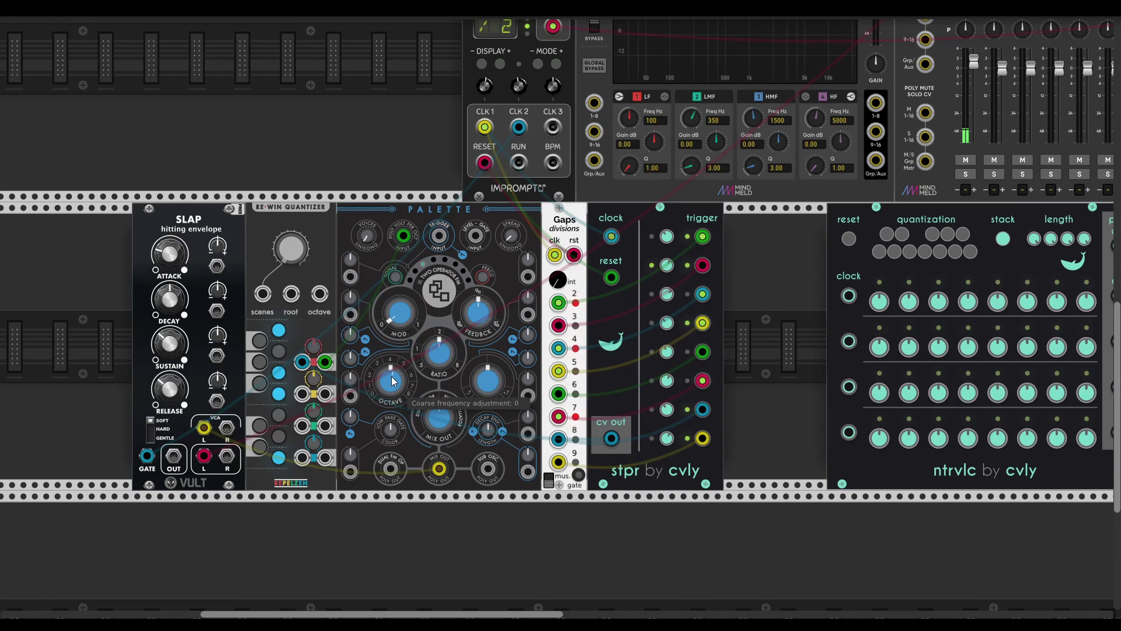
pyautogui.moveTo(399, 312); pyautogui.dragTo(400, 320)
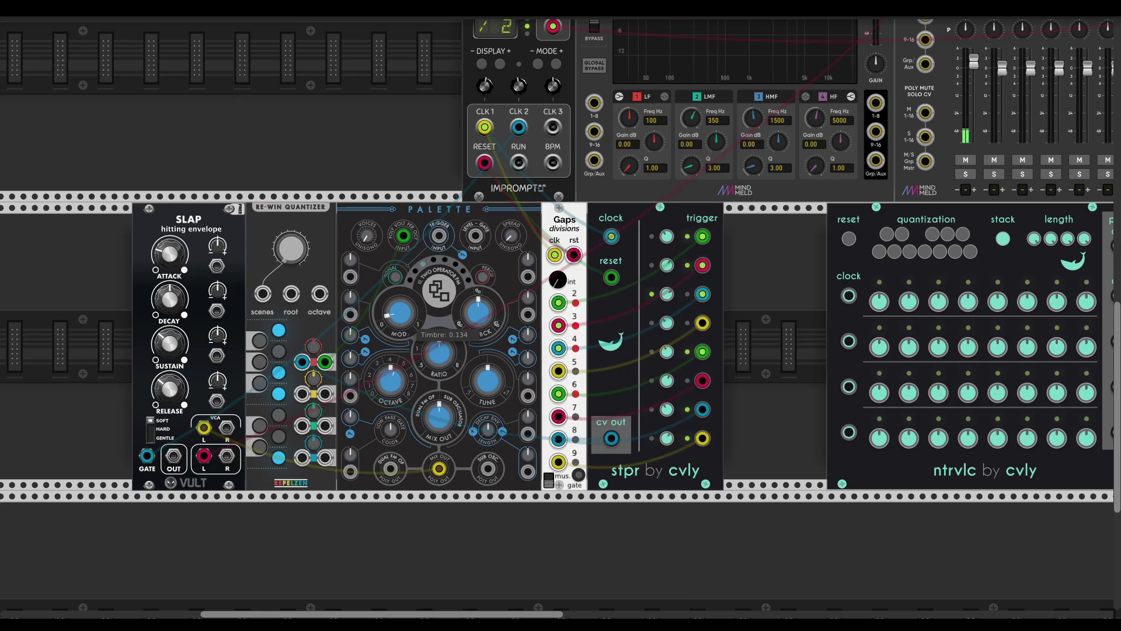
pyautogui.moveTo(351, 315); pyautogui.dragTo(612, 440)
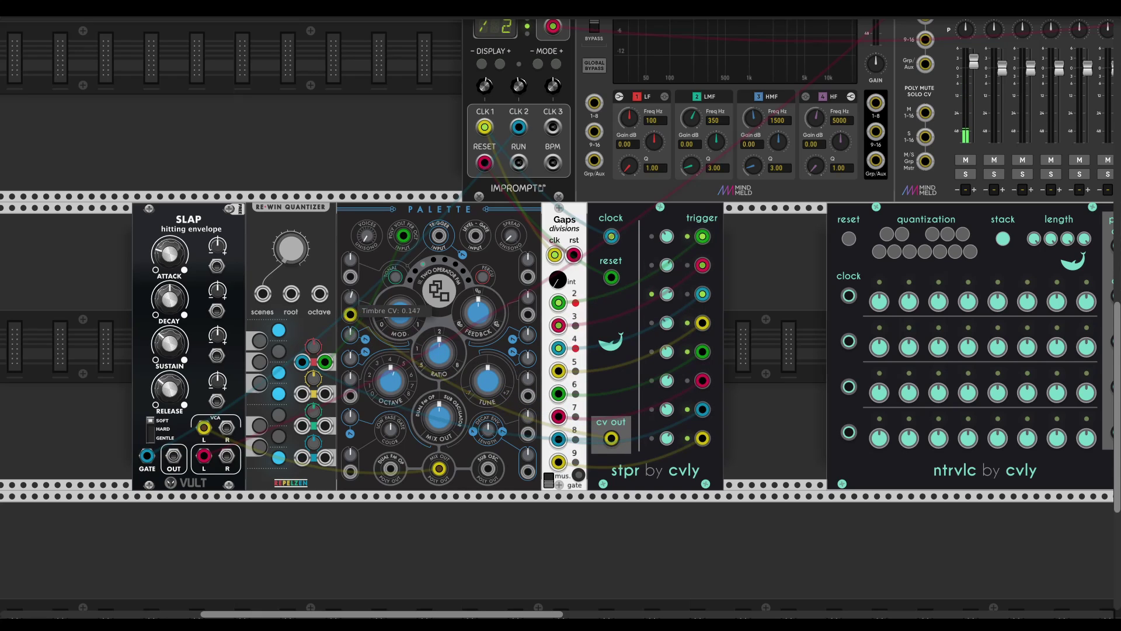
pyautogui.moveTo(353, 296); pyautogui.dragTo(353, 296)
# Patch stpr's cv out to Palette's Feedback CV input and set Palette's output mix to 0.392.
pyautogui.moveTo(527, 315); pyautogui.dragTo(611, 438)
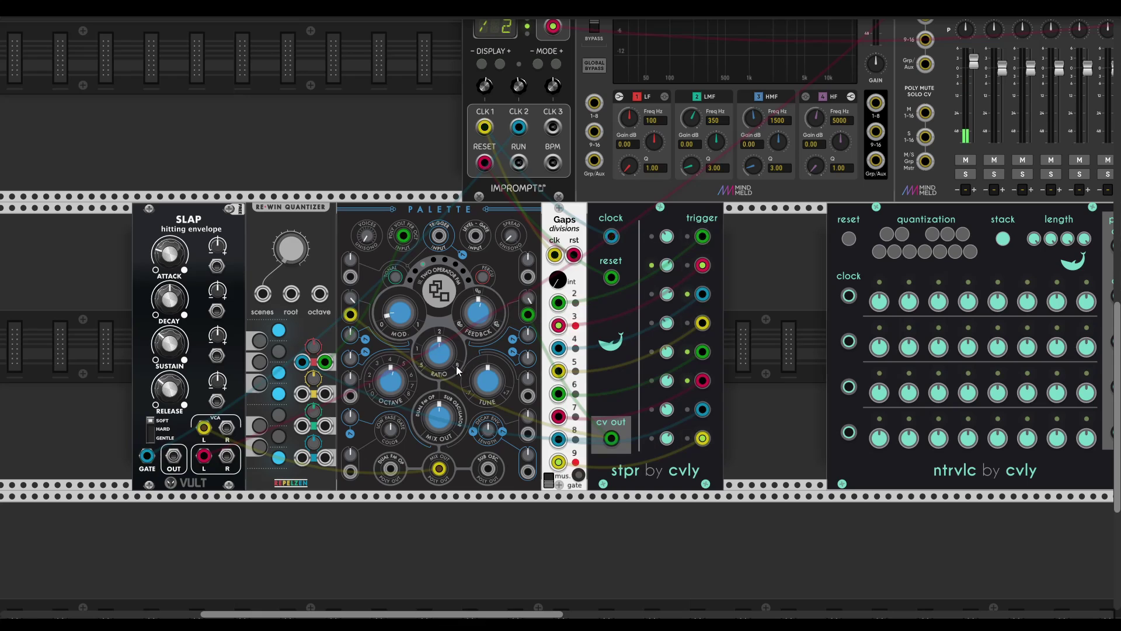
pyautogui.moveTo(439, 417); pyautogui.dragTo(439, 400)
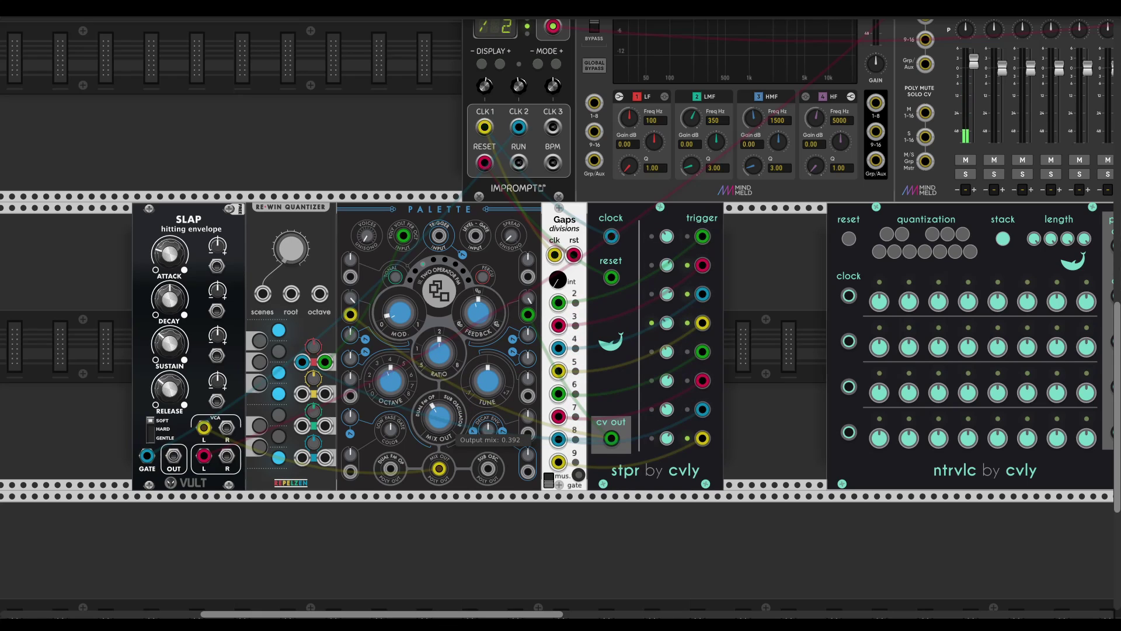
# Set the Gaps clock divider to odd divisions and switch it to math mode.
pyautogui.hscroll(3, 762, 523)
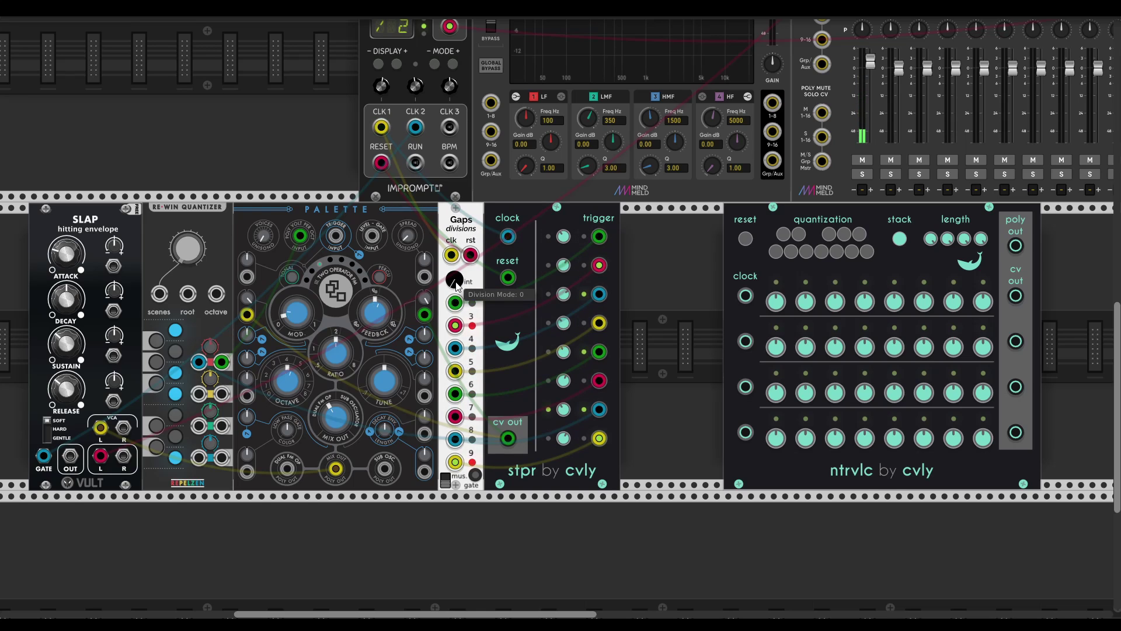
pyautogui.rightClick(453, 214)
pyautogui.click(446, 216)
pyautogui.moveTo(455, 282); pyautogui.dragTo(455, 270)
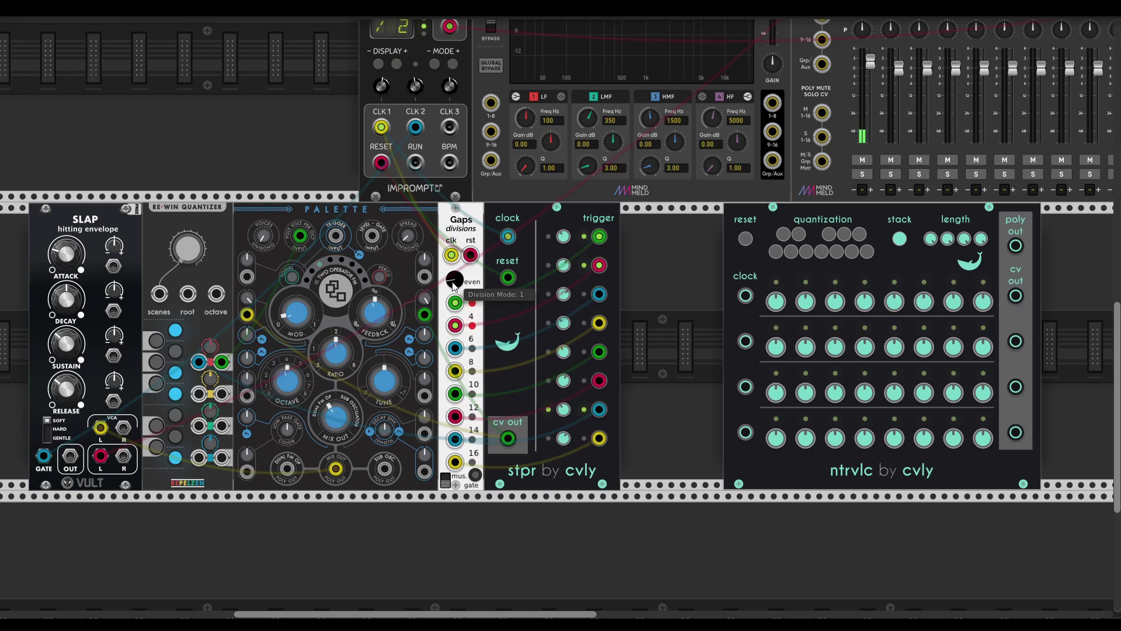
pyautogui.click(445, 478)
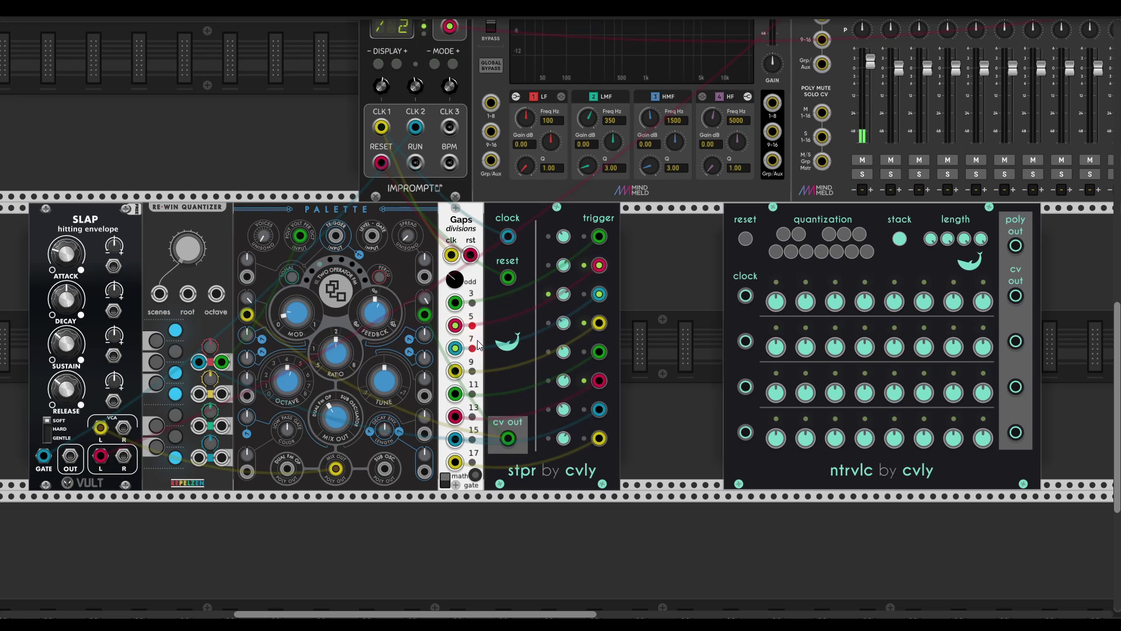
# Set the CLK 2 ratio on CLKD to x1.
pyautogui.scroll(3, 390, 181)
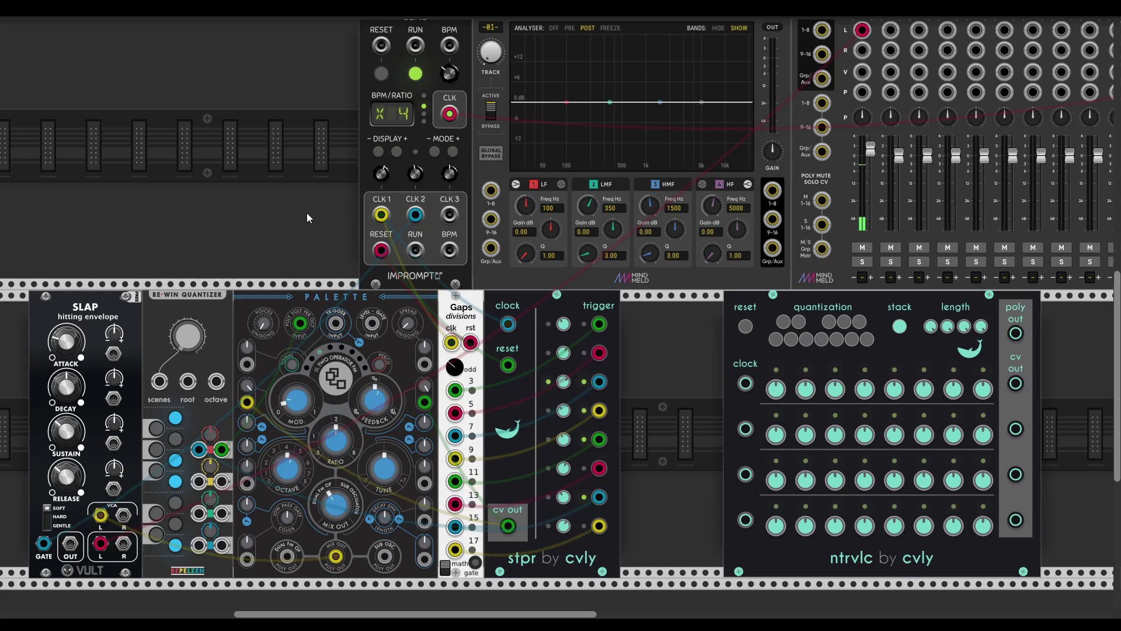
pyautogui.moveTo(415, 173)
pyautogui.mouseDown()
pyautogui.moveTo(415, 186)
pyautogui.moveTo(415, 173)
pyautogui.mouseUp()
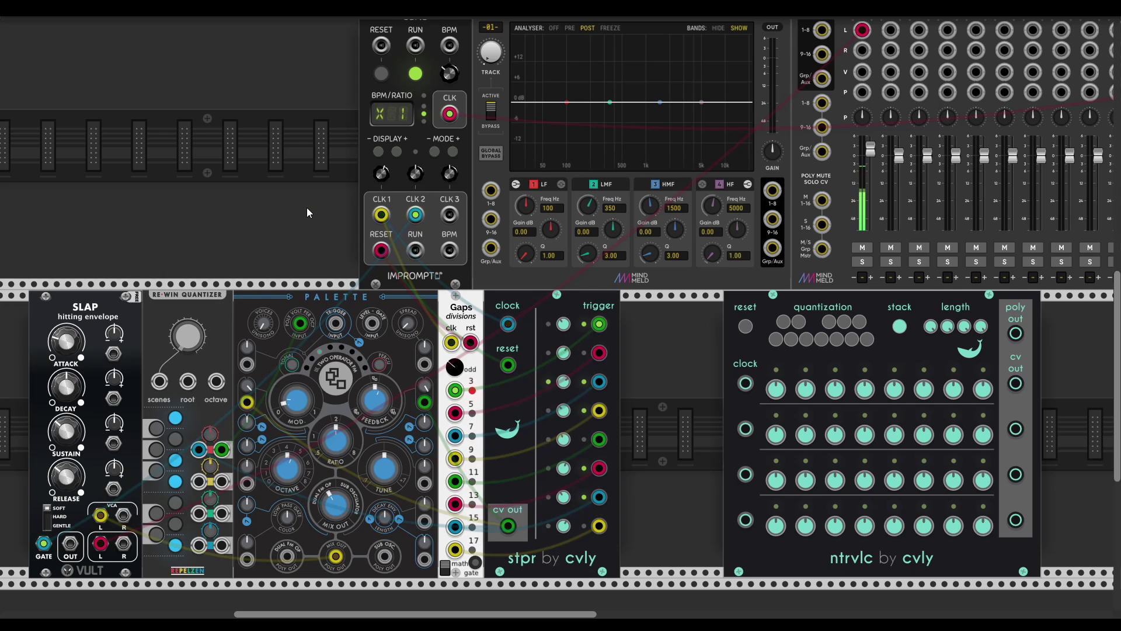
# Look over the Supercell and Chronoblob effects, the mixer levels and the sequencer row.
pyautogui.scroll(10, 412, 188)
pyautogui.hscroll(13, 412, 188)
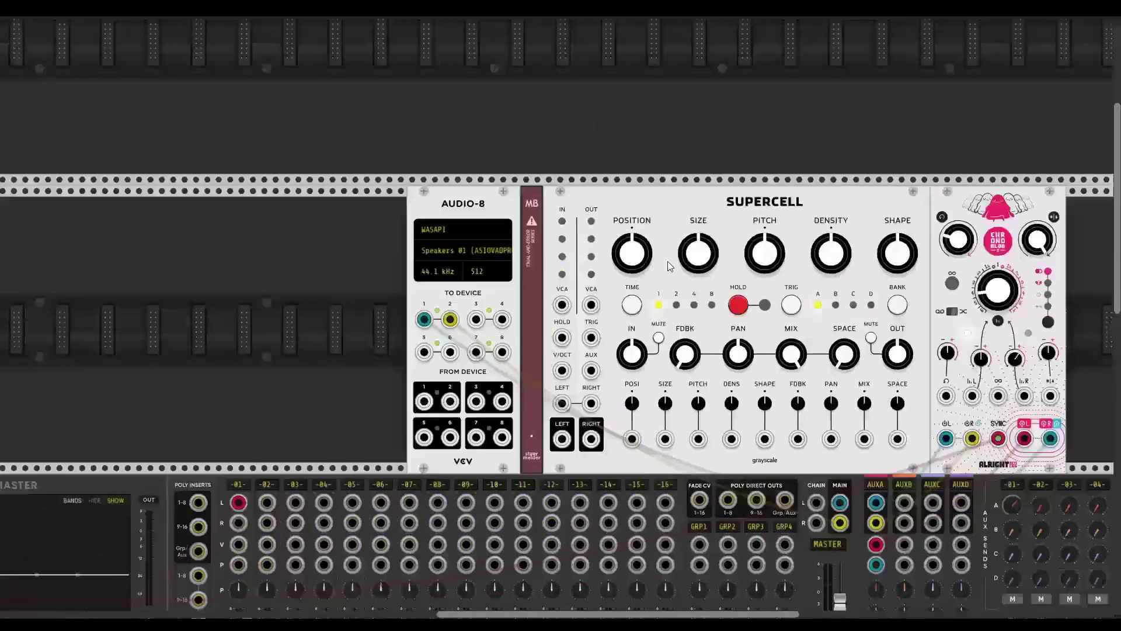
pyautogui.moveTo(837, 358); pyautogui.dragTo(836, 358)
pyautogui.scroll(-13, 580, 377)
pyautogui.hscroll(-11, 580, 378)
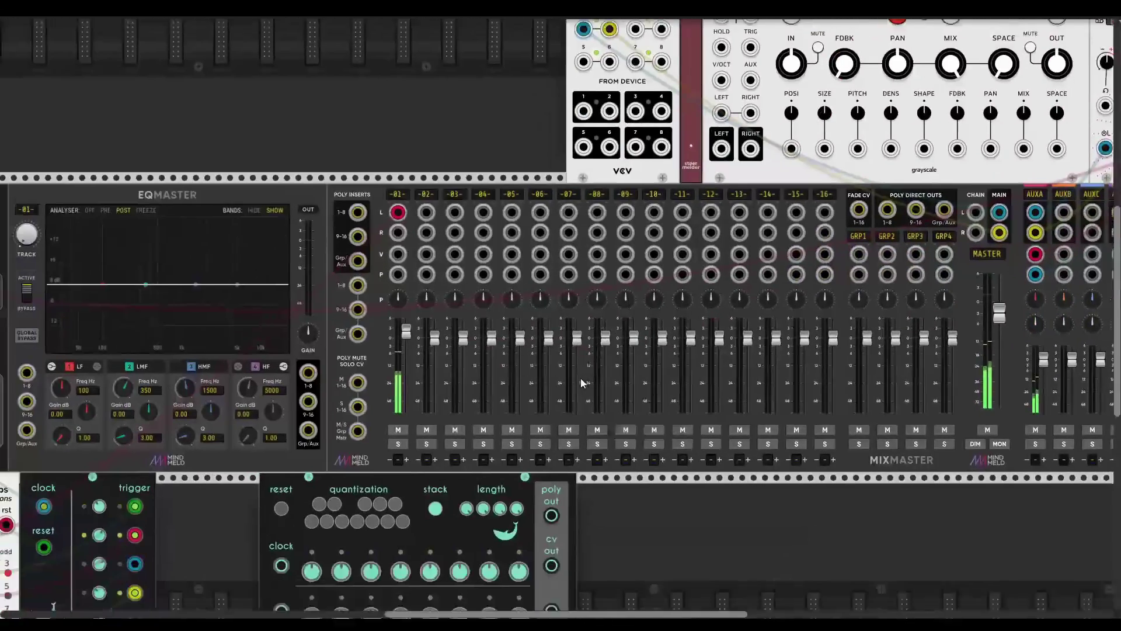
pyautogui.scroll(6, 699, 342)
pyautogui.hscroll(16, 700, 341)
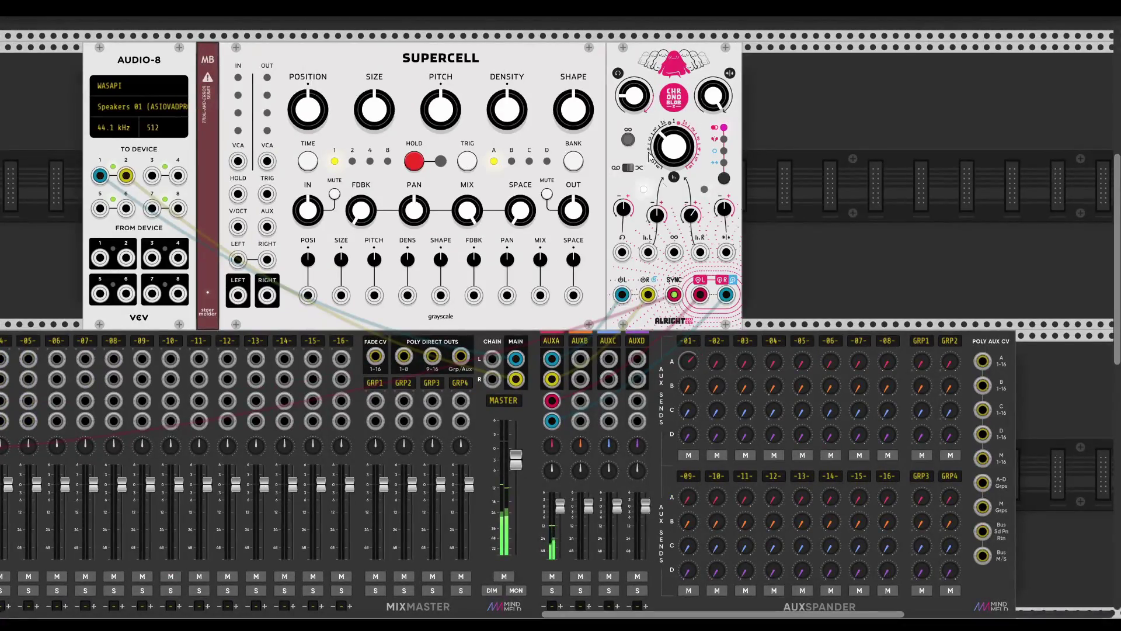
pyautogui.scroll(-10, 404, 383)
pyautogui.hscroll(-20, 404, 383)
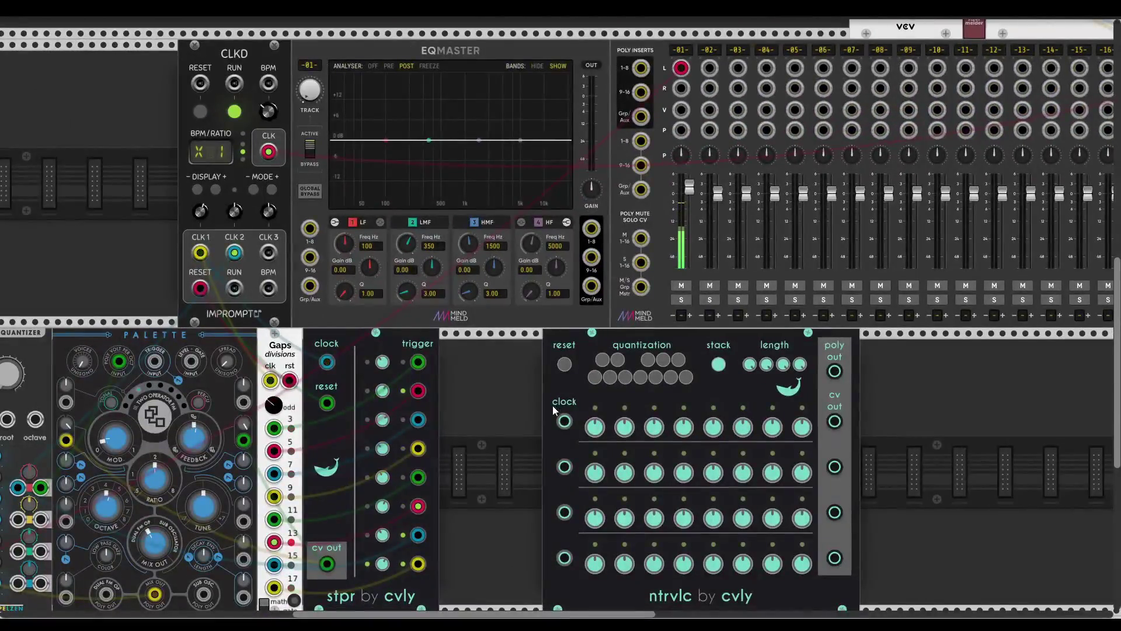
pyautogui.scroll(-5, 520, 437)
pyautogui.hscroll(-7, 520, 437)
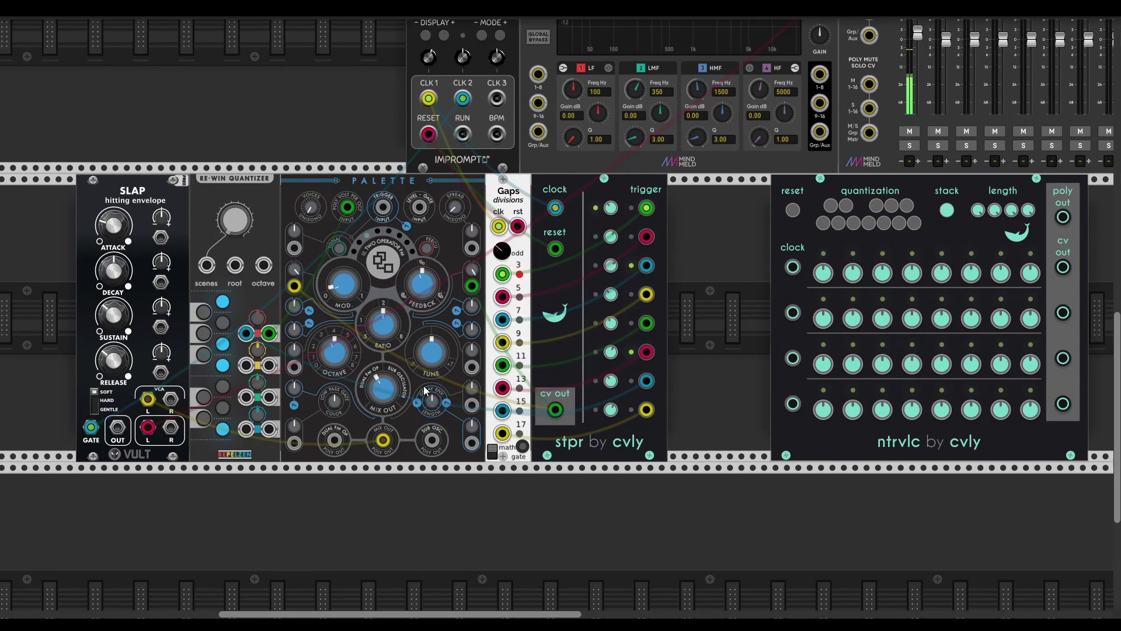
# Check stpr's individual step values and readjust Palette's Mod amount.
pyautogui.moveTo(611, 237)
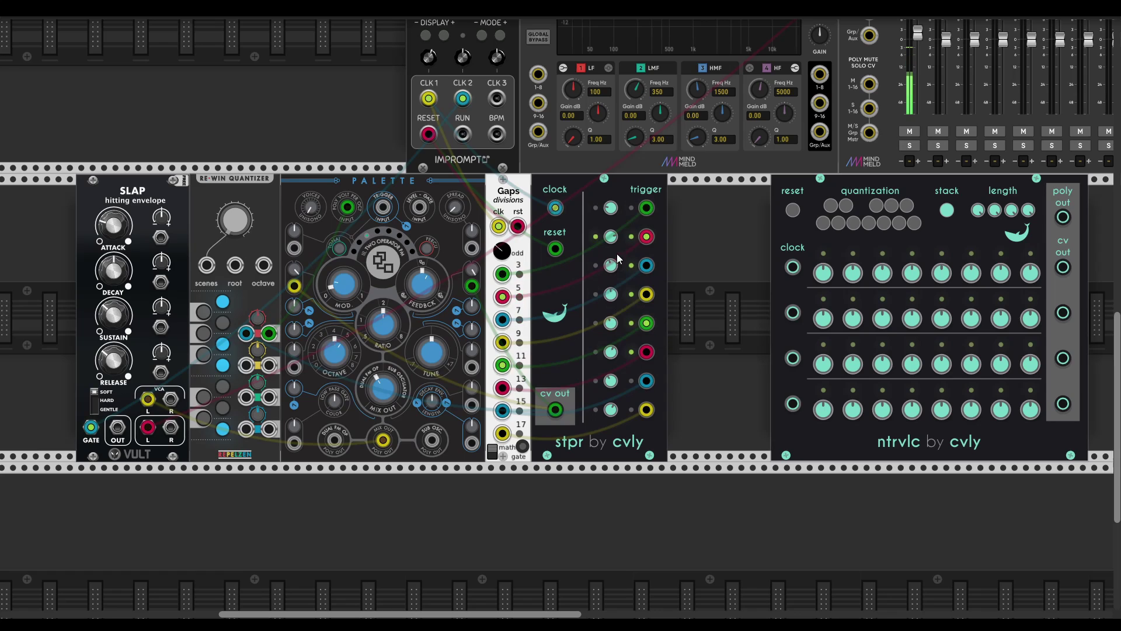
pyautogui.moveTo(610, 267)
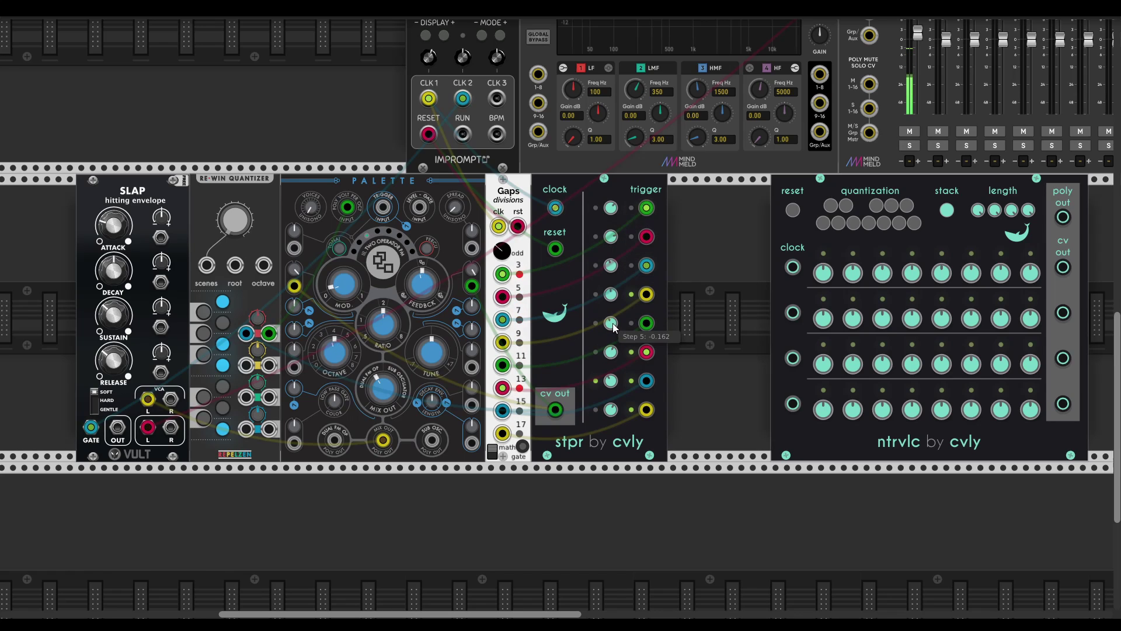
pyautogui.moveTo(349, 292)
pyautogui.moveTo(343, 284); pyautogui.dragTo(295, 260)
# Find the Bernoulli Gate module in the library and place it directly beside stpr.
pyautogui.scroll(-5, 516, 514)
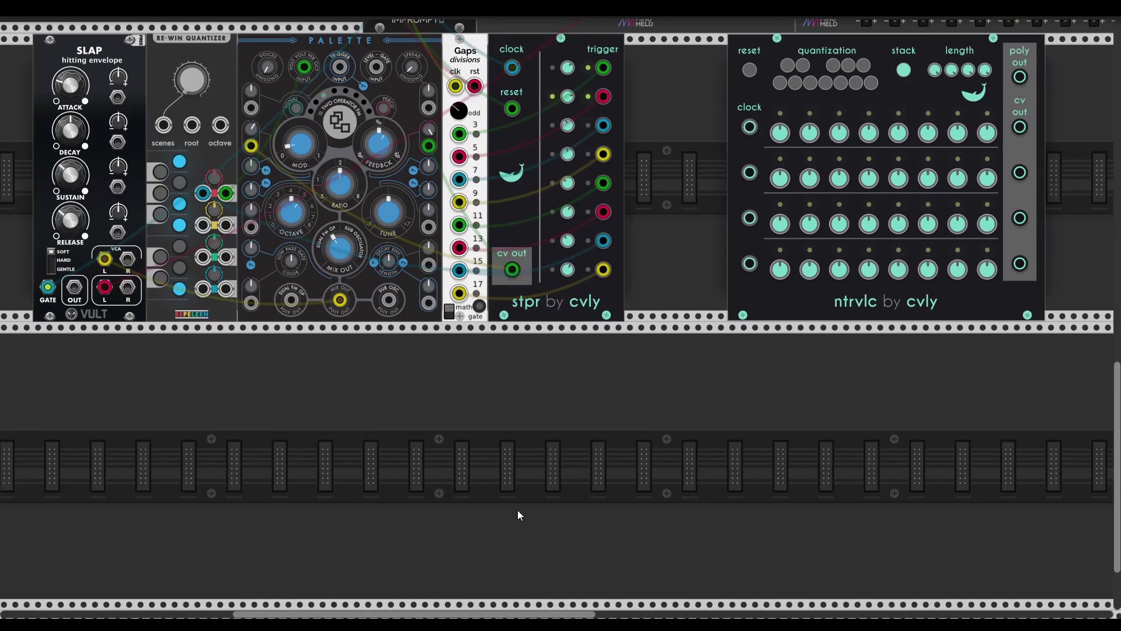
pyautogui.rightClick(428, 421)
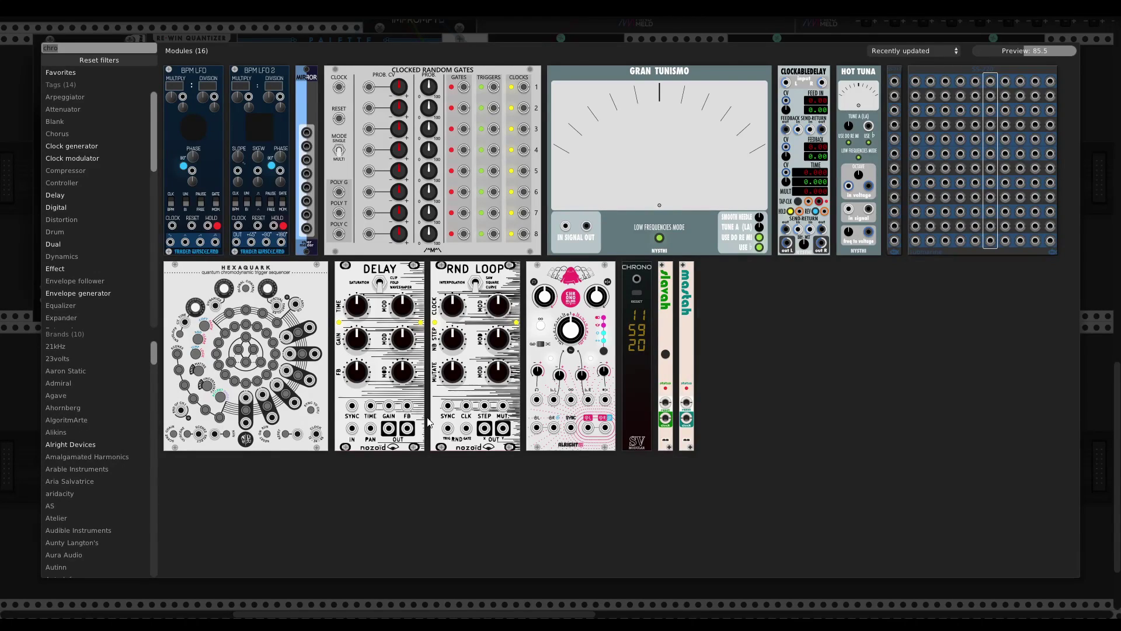
pyautogui.press('BackSpace')
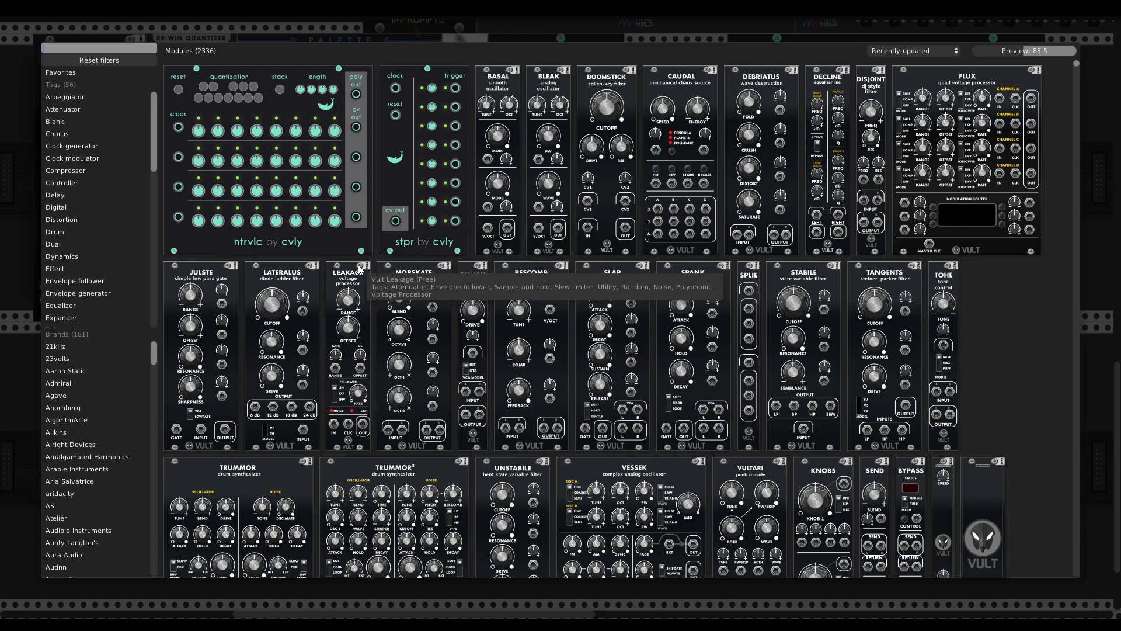
pyautogui.write('bern')
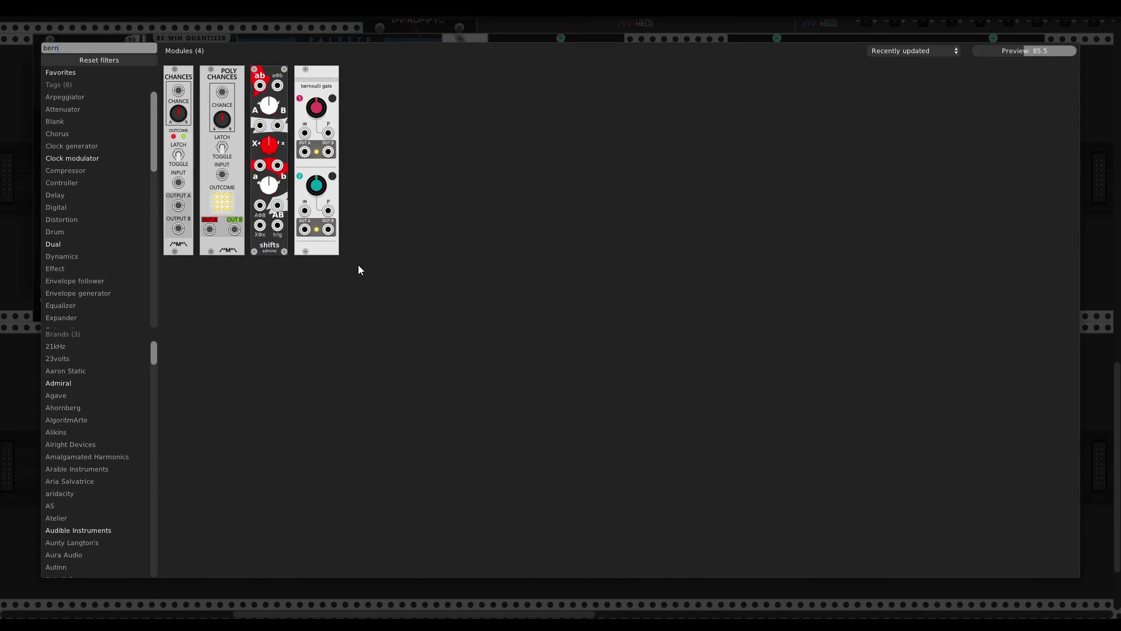
pyautogui.moveTo(317, 228); pyautogui.dragTo(563, 165)
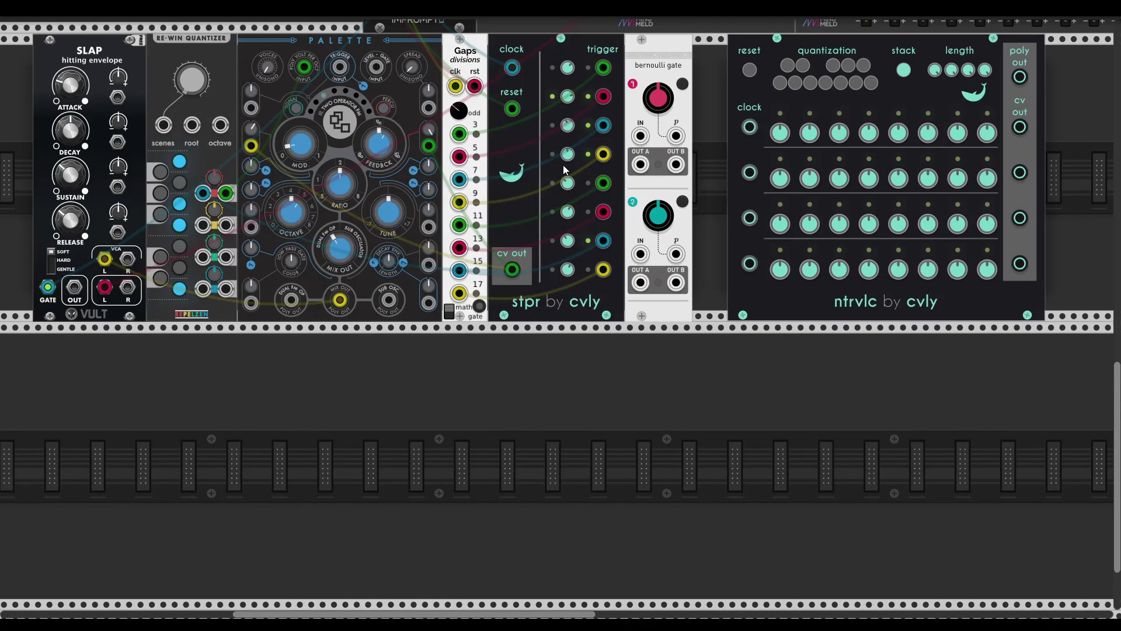
# Disconnect the Gaps cables from all eight stpr trigger inputs.
pyautogui.scroll(5, 597, 200)
pyautogui.rightClick(572, 226)
pyautogui.rightClick(573, 254)
pyautogui.rightClick(572, 283)
pyautogui.rightClick(572, 313)
pyautogui.rightClick(572, 341)
pyautogui.rightClick(572, 369)
pyautogui.rightClick(573, 399)
pyautogui.rightClick(572, 428)
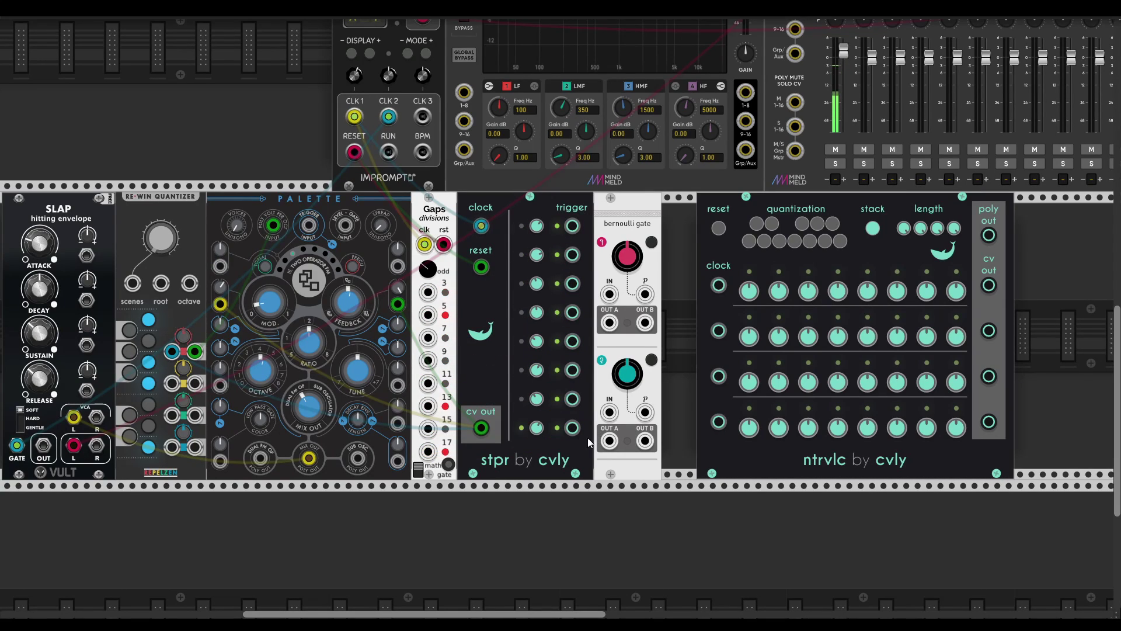
# Clock the Bernoulli gate from CLK 1 and patch its four outputs into stpr triggers 4 to 7.
pyautogui.hscroll(-1, 536, 503)
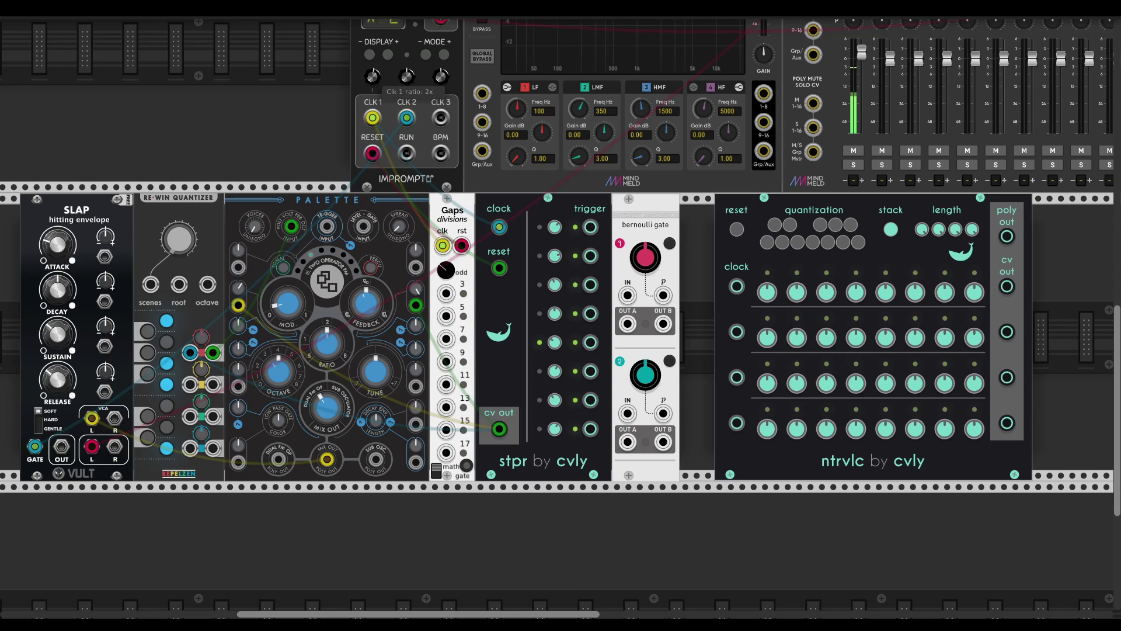
pyautogui.moveTo(628, 295); pyautogui.dragTo(372, 118)
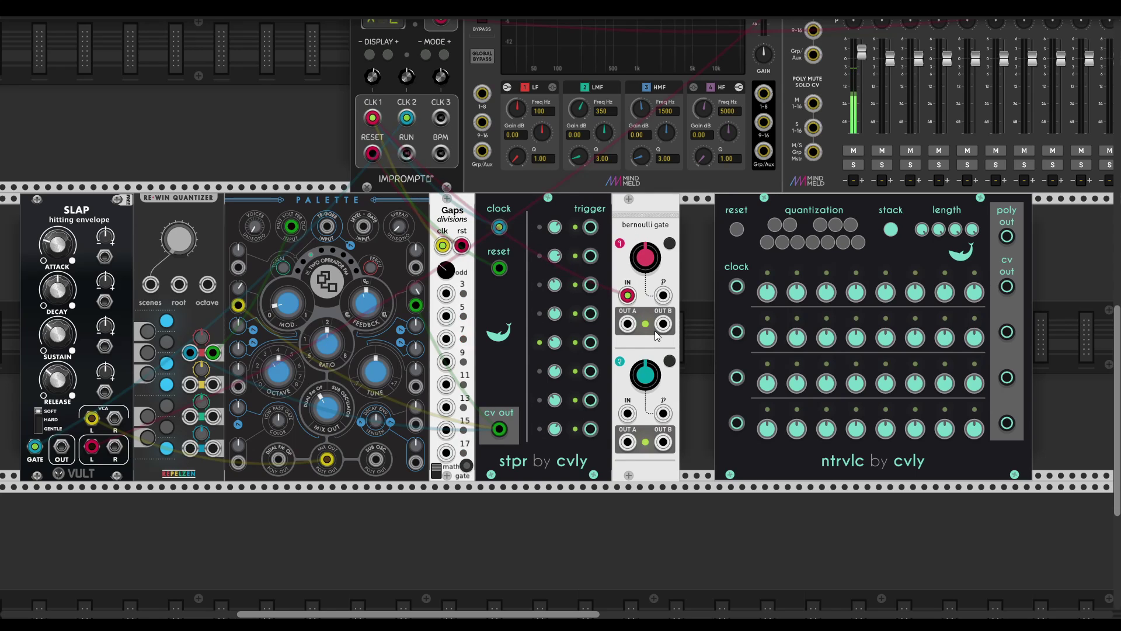
pyautogui.moveTo(632, 330); pyautogui.dragTo(594, 311)
pyautogui.moveTo(662, 324); pyautogui.dragTo(591, 401)
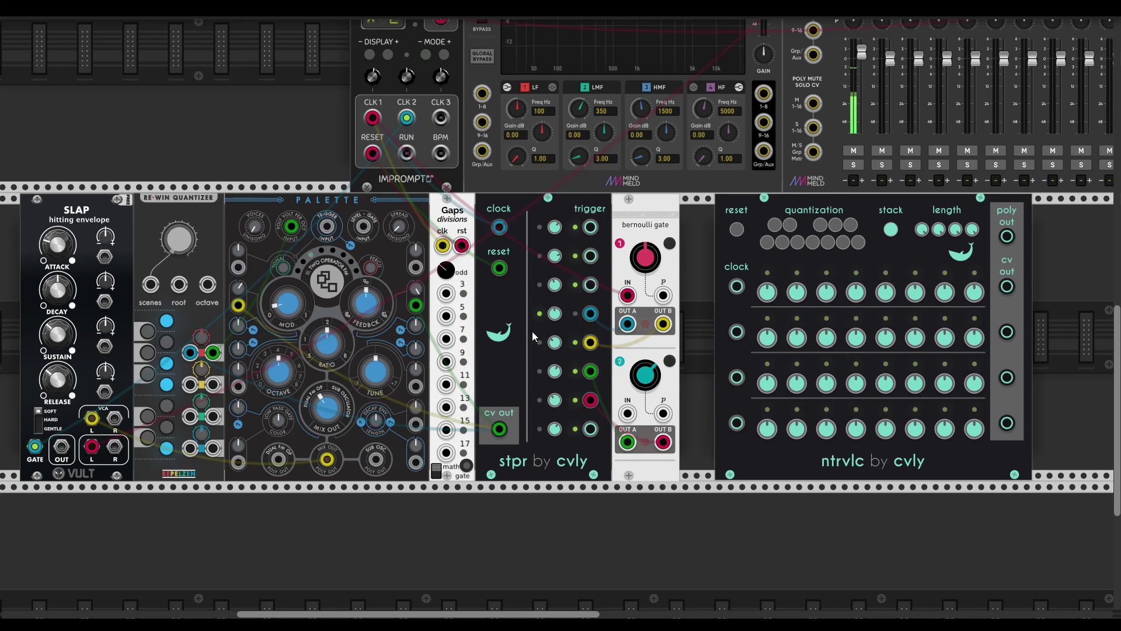
# Set the CLK 1 ratio on CLKD to x1.
pyautogui.hscroll(-2, 527, 330)
pyautogui.scroll(1, 527, 331)
pyautogui.moveTo(443, 104); pyautogui.dragTo(444, 127)
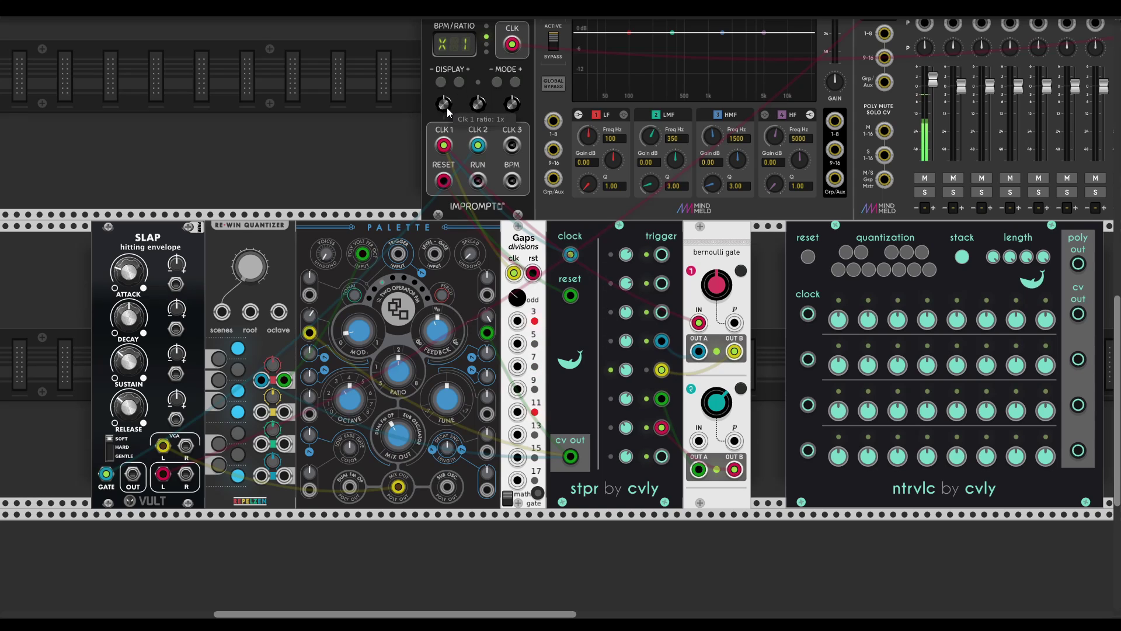
pyautogui.moveTo(631, 398)
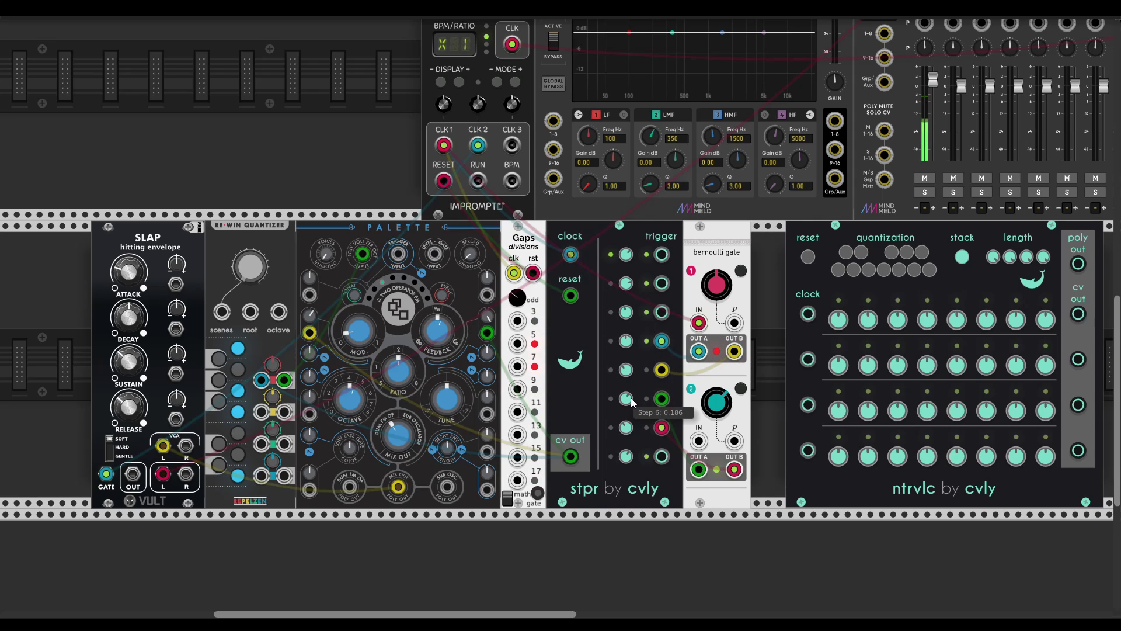
# Add the Clocked Random Gates module in the row beneath stpr and feed its clock input from CLK 1.
pyautogui.scroll(-7, 626, 502)
pyautogui.hscroll(3, 626, 502)
pyautogui.rightClick(489, 471)
pyautogui.press('BackSpace')
pyautogui.write('clocked')
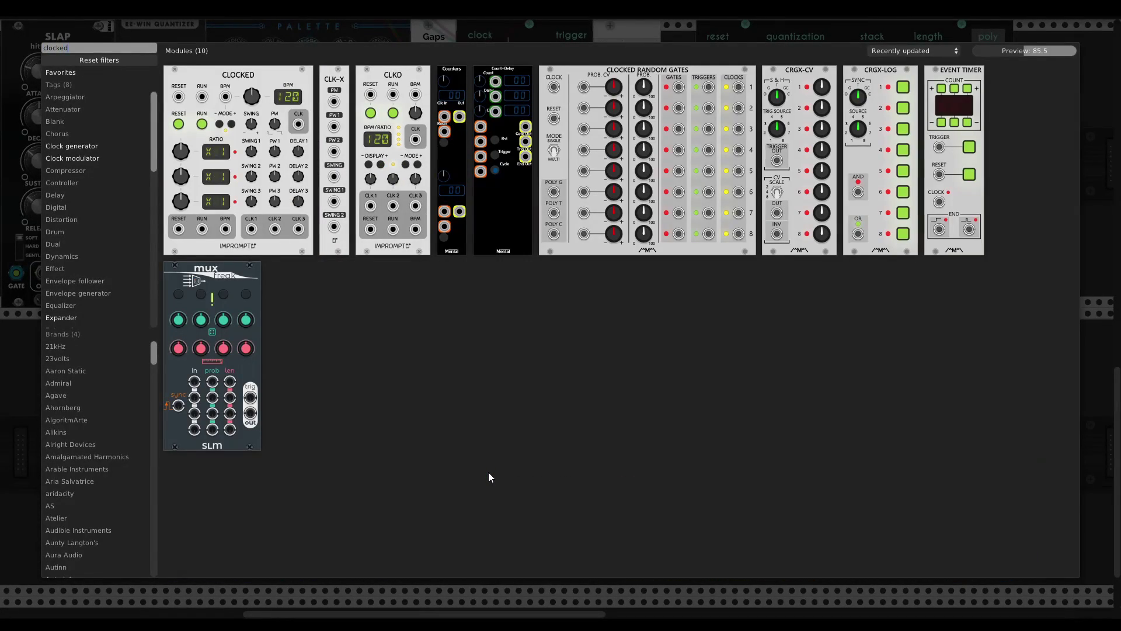
pyautogui.click(626, 233)
pyautogui.moveTo(390, 342); pyautogui.dragTo(353, 134)
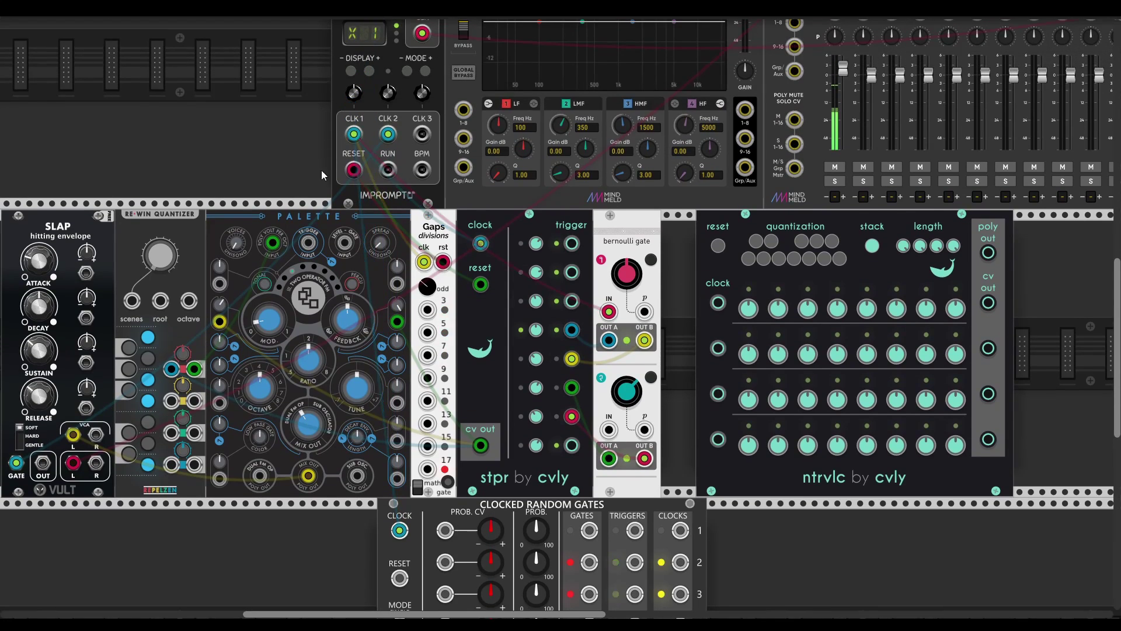
# Unplug the Bernoulli gate output cables from stpr's trigger inputs.
pyautogui.scroll(-5, 365, 269)
pyautogui.rightClick(595, 189)
pyautogui.rightClick(596, 218)
pyautogui.rightClick(596, 246)
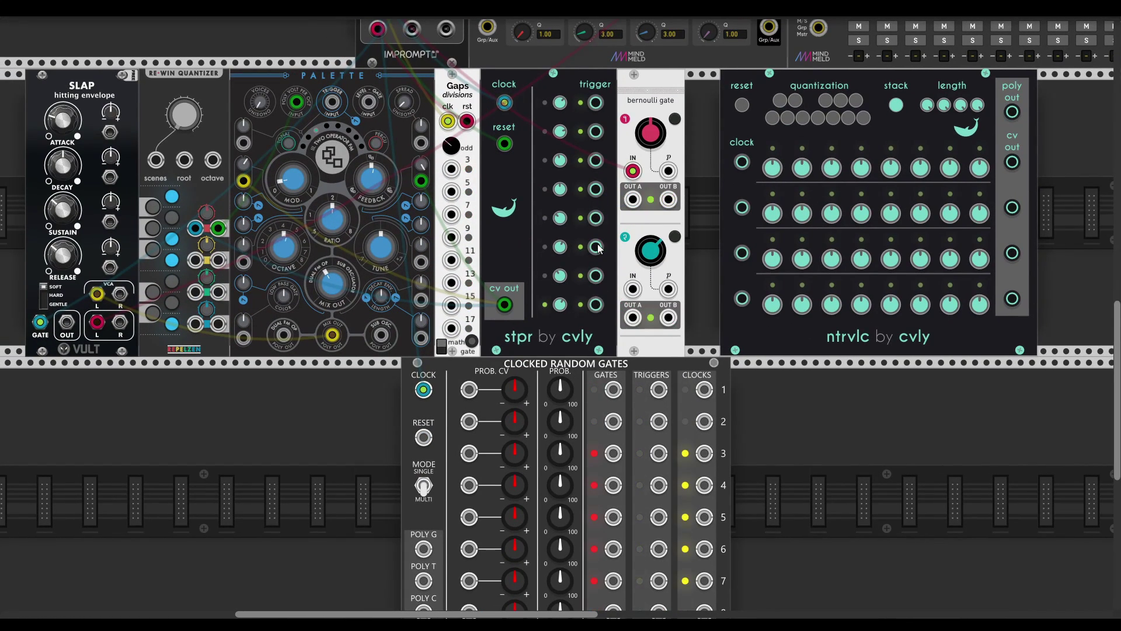
# Patch the eight clock outputs of Clocked Random Gates into stpr's triggers and set the CLK 1 ratio to x2.
pyautogui.moveTo(595, 102); pyautogui.dragTo(596, 165)
pyautogui.scroll(10, 654, 216)
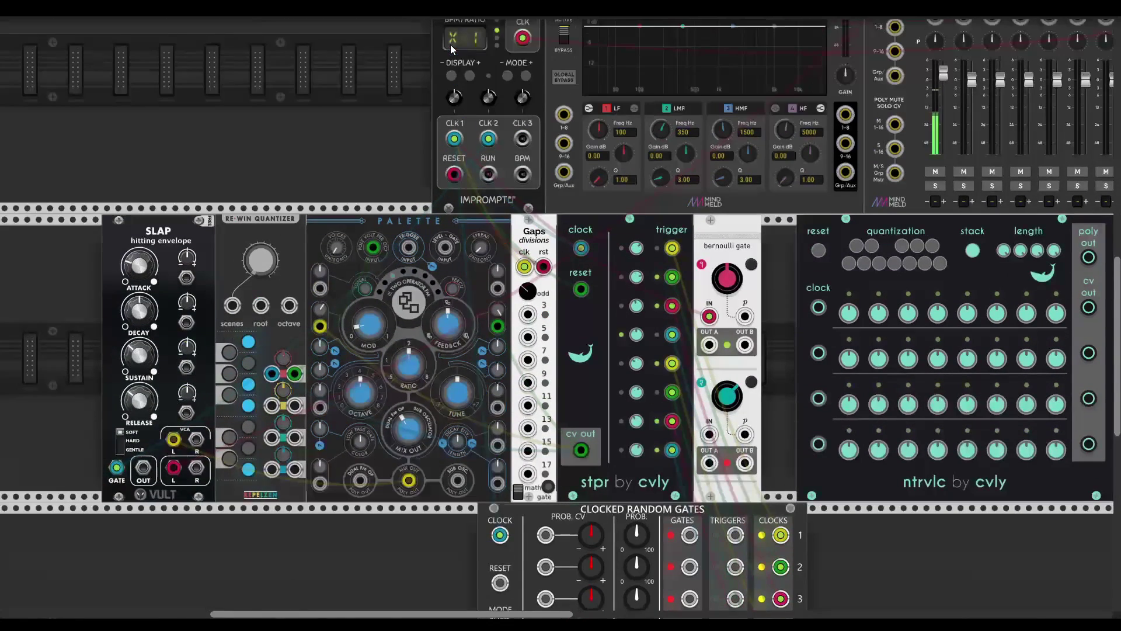
pyautogui.moveTo(454, 97); pyautogui.dragTo(391, 129)
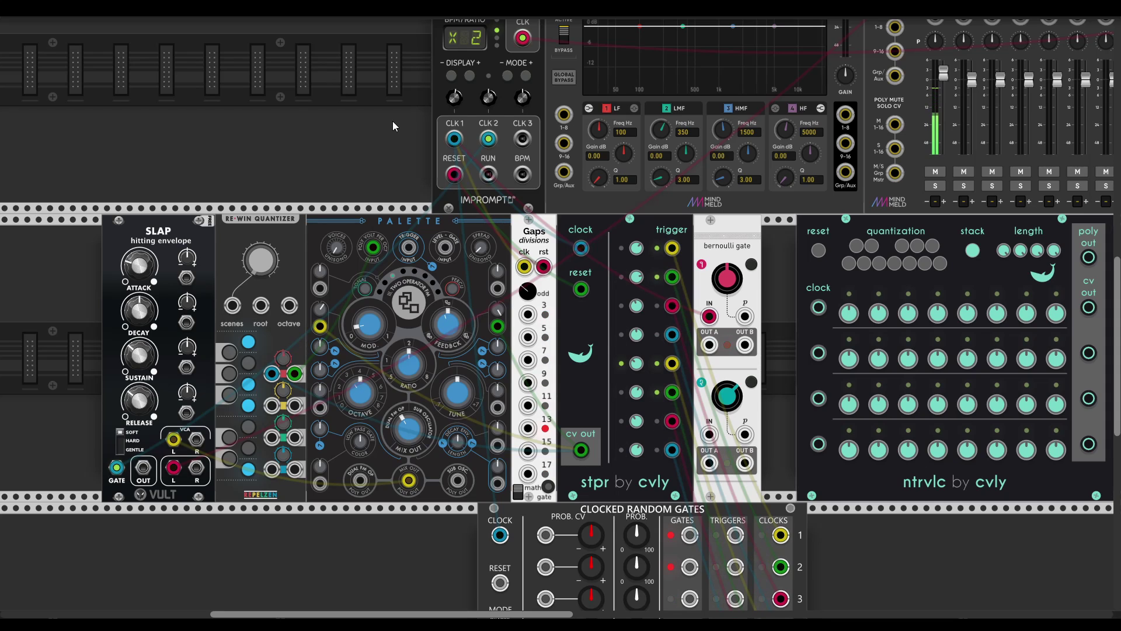
# Adjust Palette's Mod amount and switch its synthesis model to Granular Formant.
pyautogui.moveTo(385, 319); pyautogui.dragTo(385, 322)
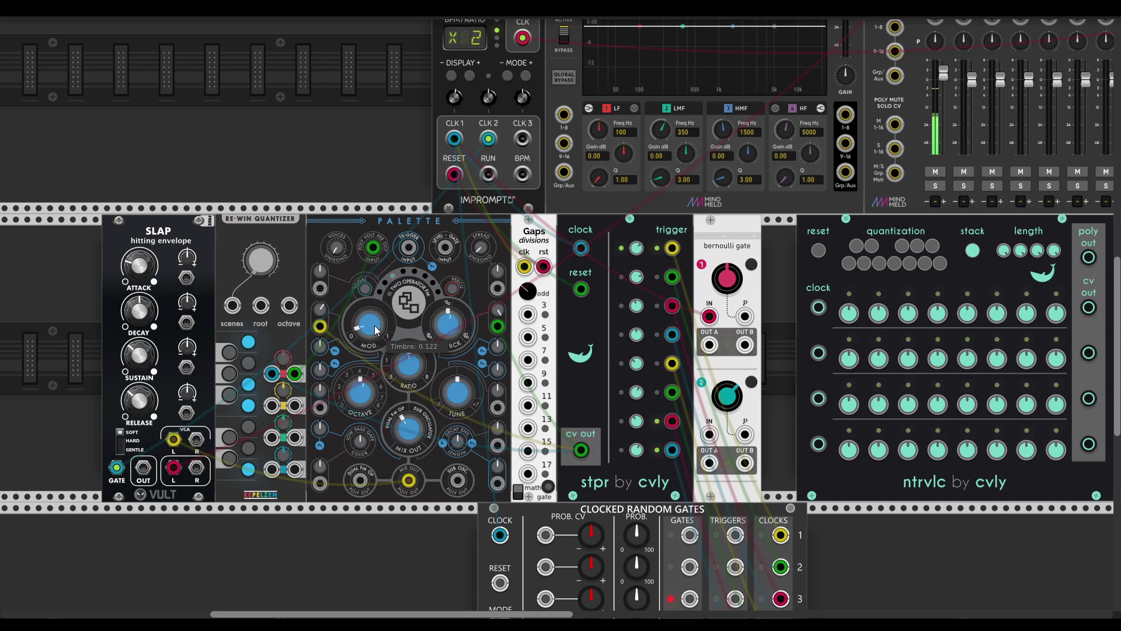
pyautogui.scroll(-3, 543, 275)
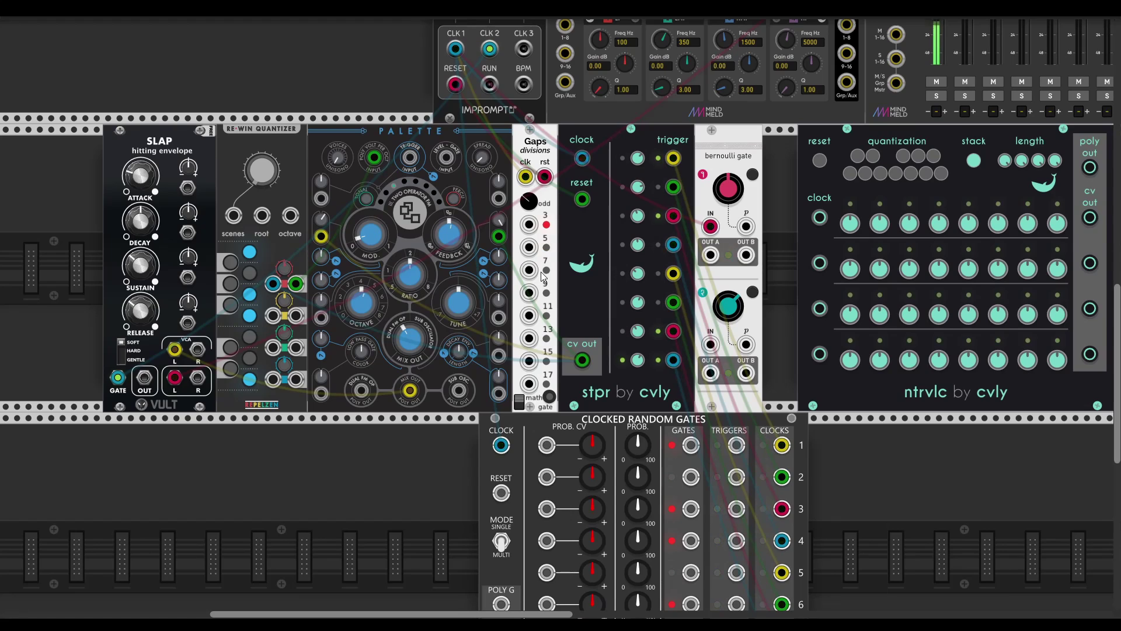
pyautogui.hscroll(3, 543, 277)
pyautogui.scroll(1, 496, 262)
pyautogui.click(329, 204)
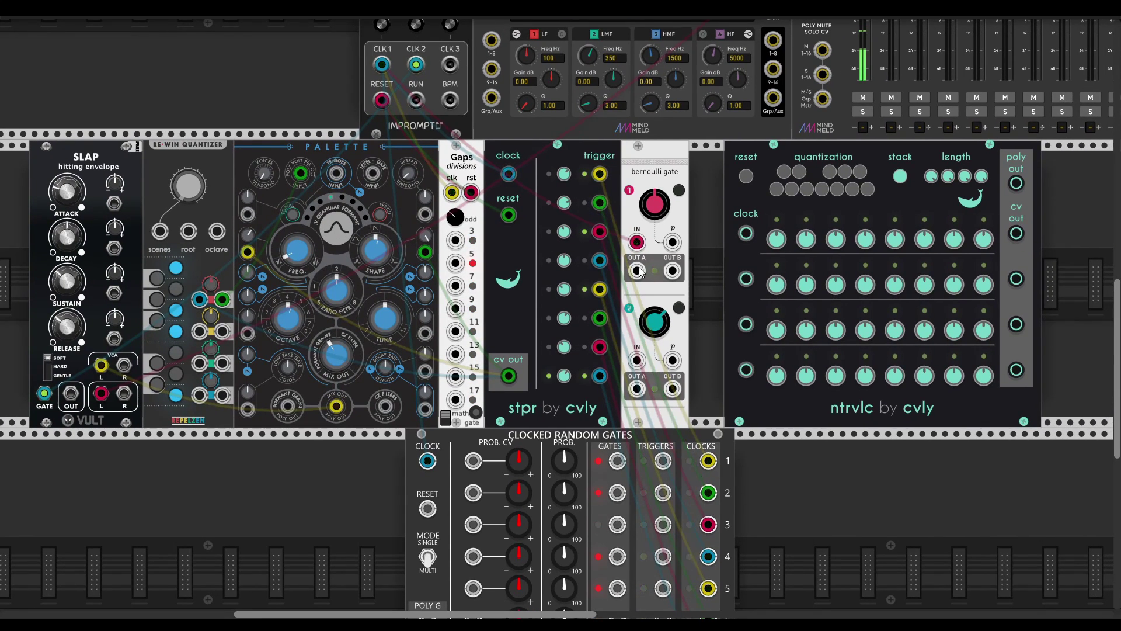
# Move the ntrvlc module farther away from the Bernoulli gate to open up space between them.
pyautogui.scroll(-1, 767, 483)
pyautogui.hscroll(10, 767, 482)
pyautogui.hscroll(3, 712, 452)
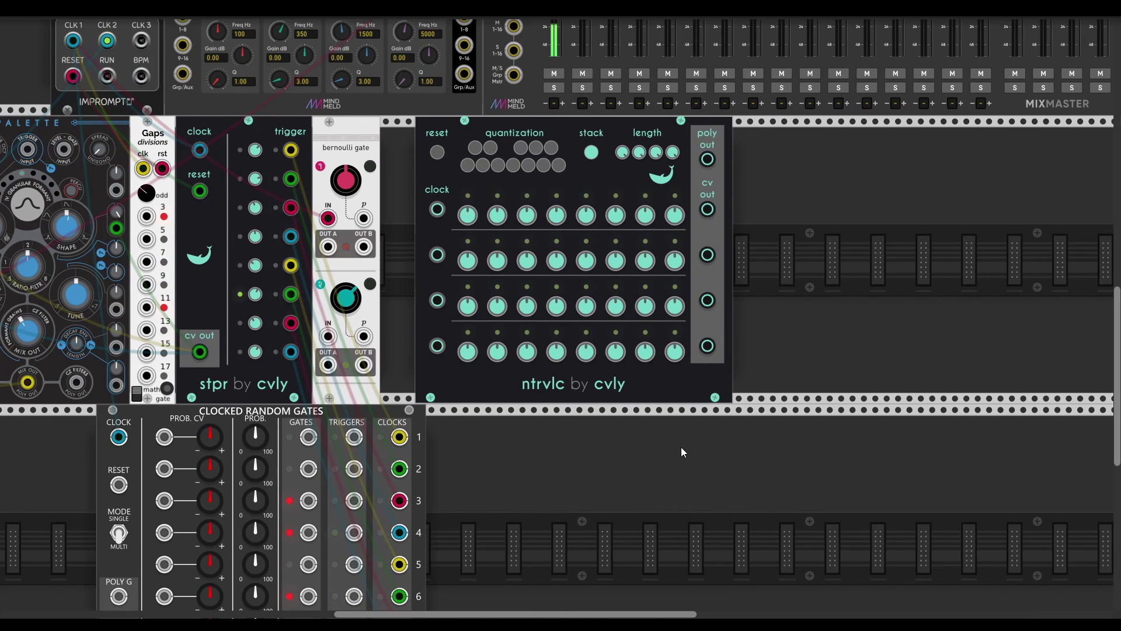
pyautogui.scroll(2, 625, 461)
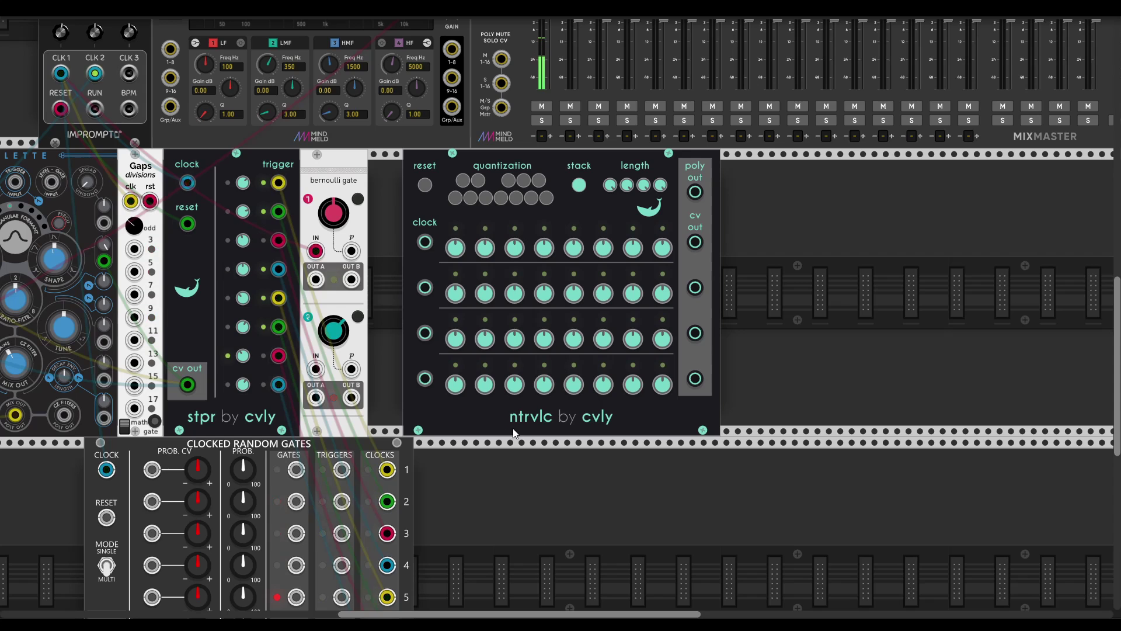
pyautogui.hscroll(1, 685, 475)
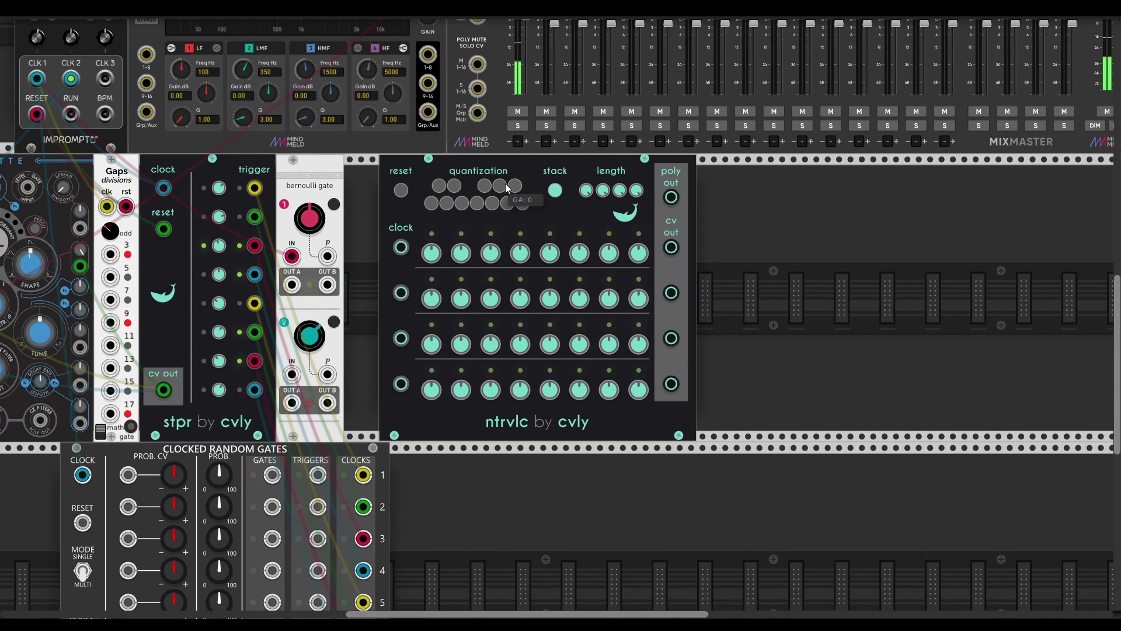
pyautogui.moveTo(532, 163); pyautogui.dragTo(625, 183)
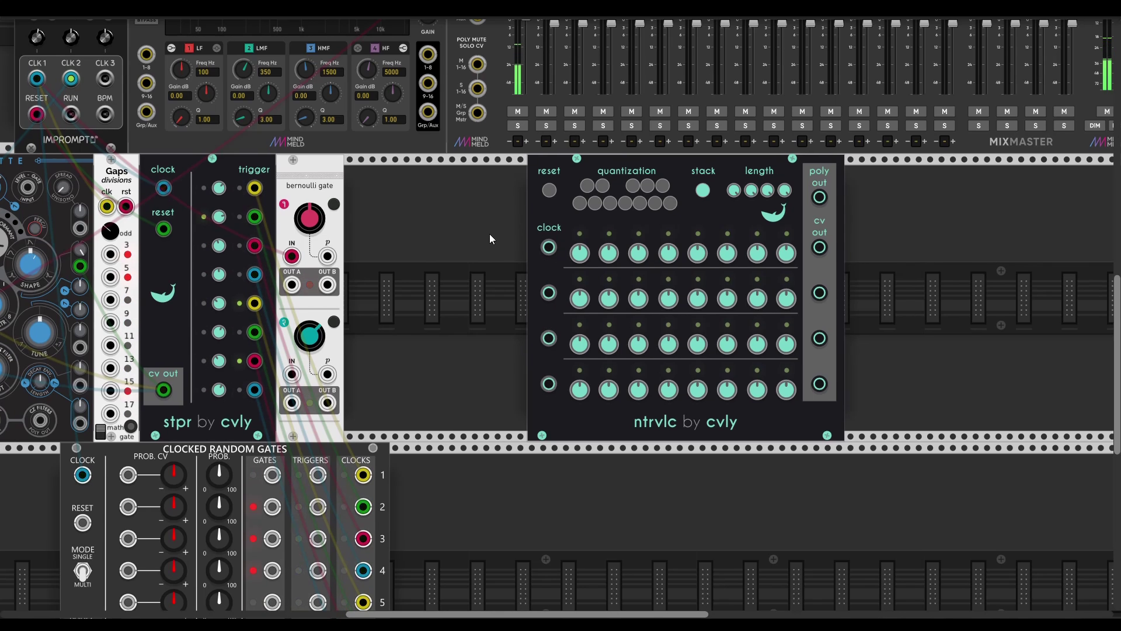
# Duplicate the Gaps clock divider and place the copy beside the Bernoulli gate.
pyautogui.scroll(2, 490, 235)
pyautogui.hscroll(-3, 491, 235)
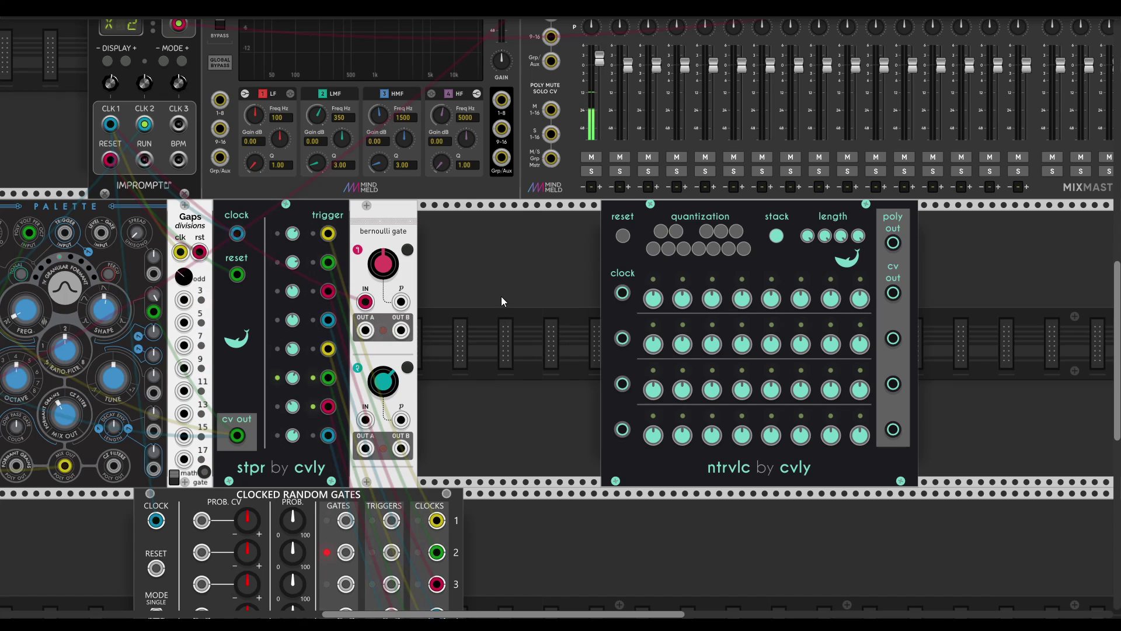
pyautogui.hscroll(-2, 526, 302)
pyautogui.scroll(-1, 526, 301)
pyautogui.hotkey('ctrl', 'd')
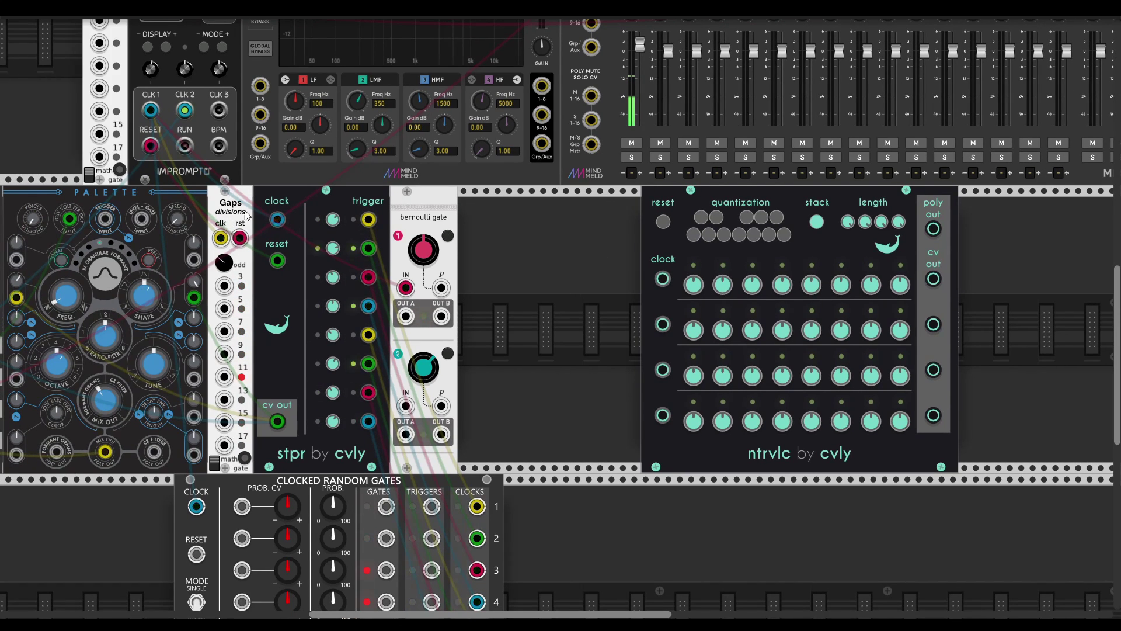
pyautogui.scroll(8, 88, 102)
pyautogui.moveTo(103, 163); pyautogui.dragTo(478, 452)
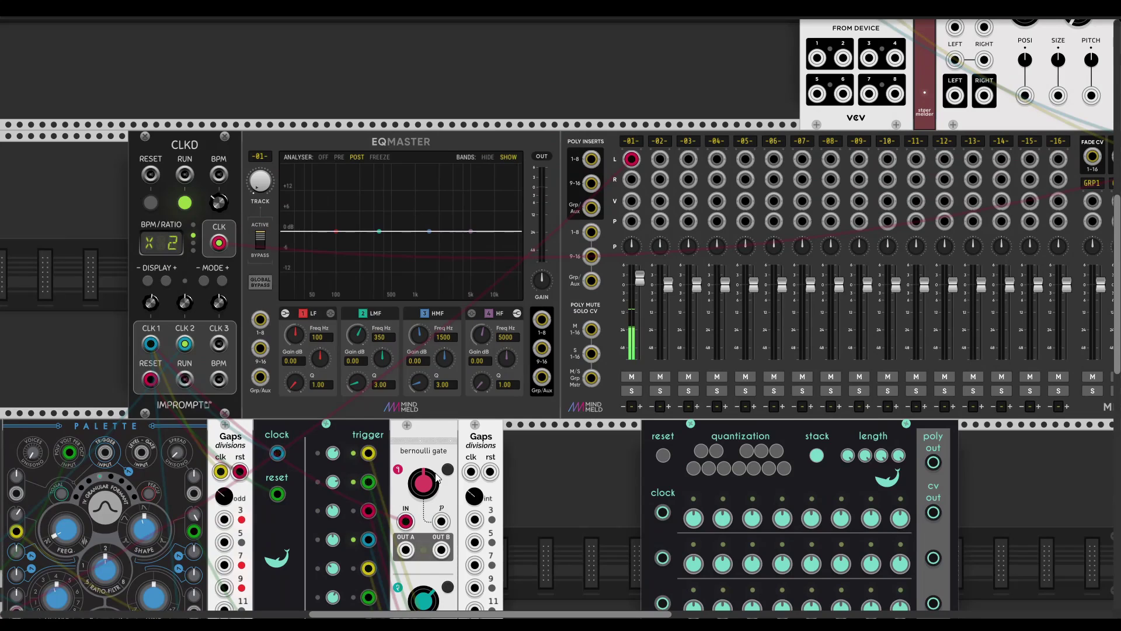
# Reset the duplicated Gaps to integer divisions and feed its clock input from CLK 1.
pyautogui.scroll(-3, 559, 452)
pyautogui.doubleClick(475, 400)
pyautogui.moveTo(472, 384); pyautogui.dragTo(151, 256)
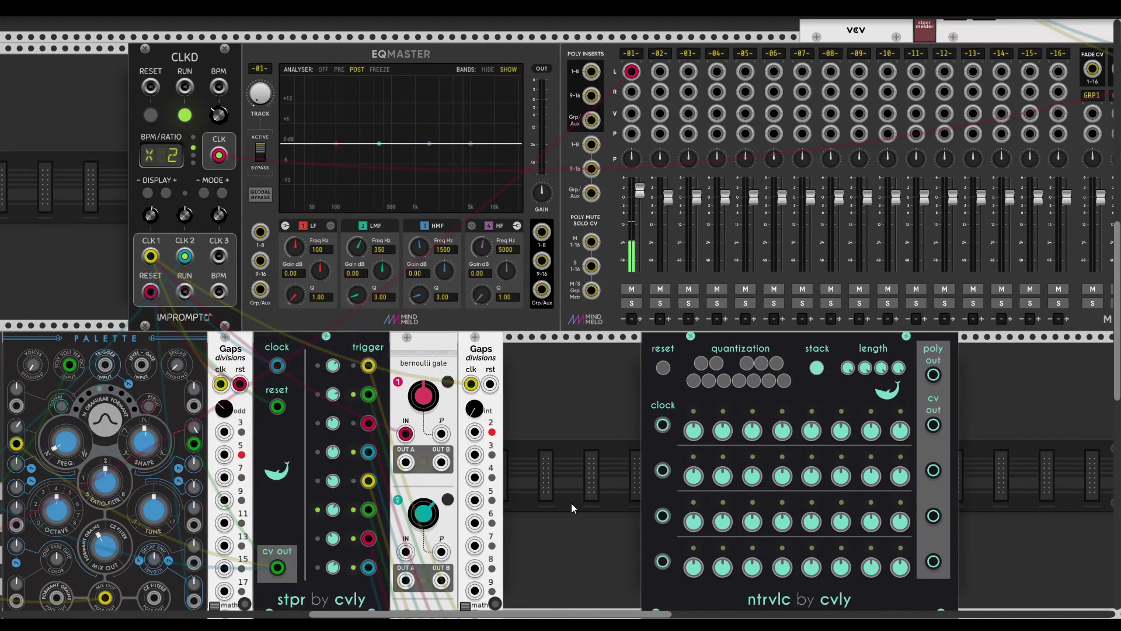
# Enable the notes C, F, G and B in ntrvlc's quantization.
pyautogui.scroll(-13, 571, 503)
pyautogui.scroll(6, 195, 442)
pyautogui.hscroll(-3, 635, 275)
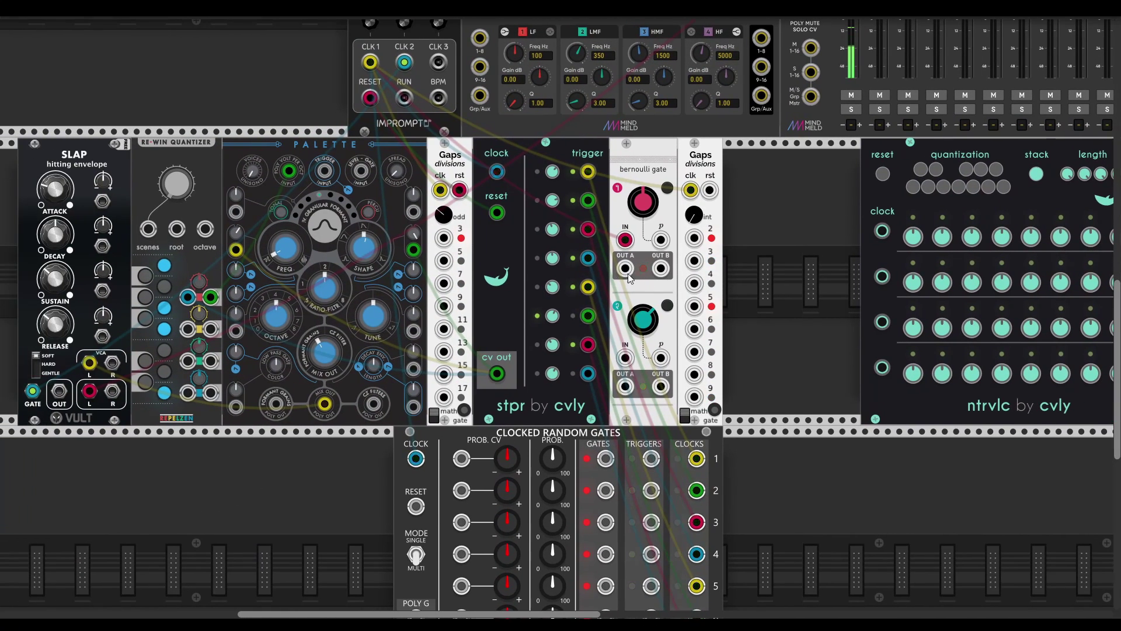
pyautogui.hscroll(3, 745, 214)
pyautogui.scroll(-1, 745, 213)
pyautogui.click(847, 173)
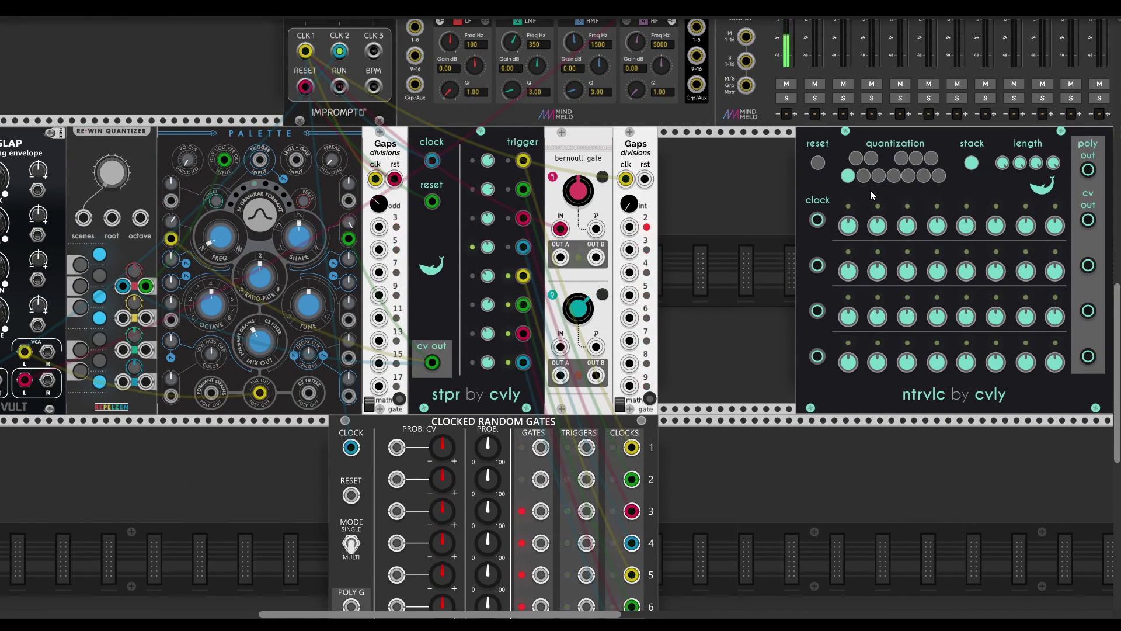
pyautogui.click(893, 176)
pyautogui.click(908, 175)
pyautogui.click(938, 175)
pyautogui.hscroll(4, 722, 320)
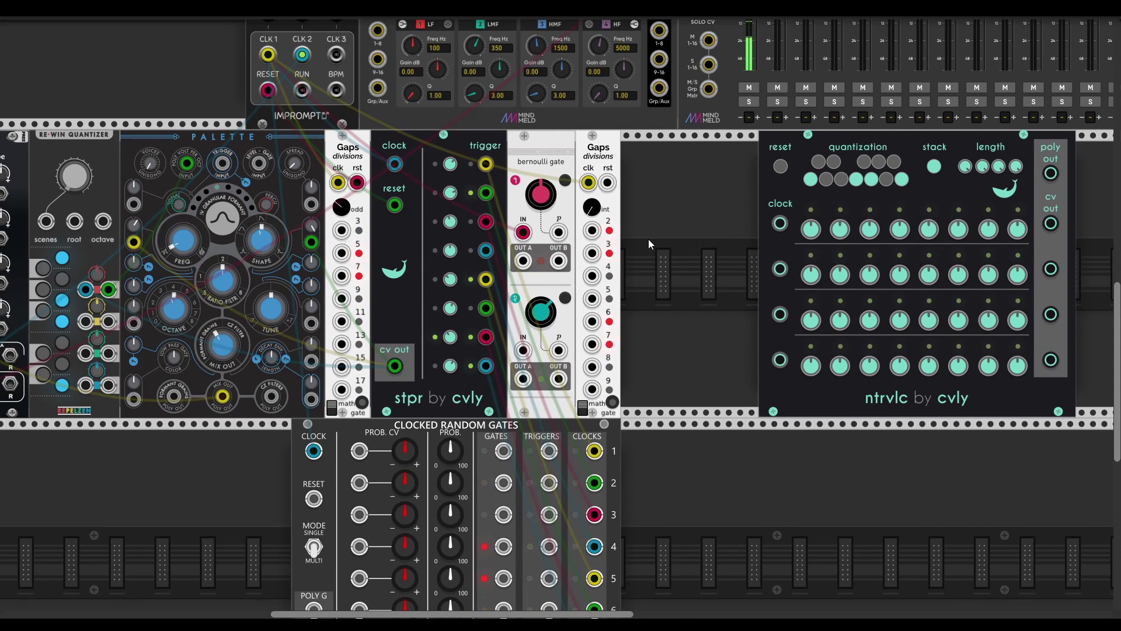
# Patch the second Gaps' 2, 4, 6 and 8 division outputs into ntrvlc's four clock inputs in order.
pyautogui.scroll(3, 648, 240)
pyautogui.hscroll(-1, 613, 376)
pyautogui.scroll(-1, 613, 376)
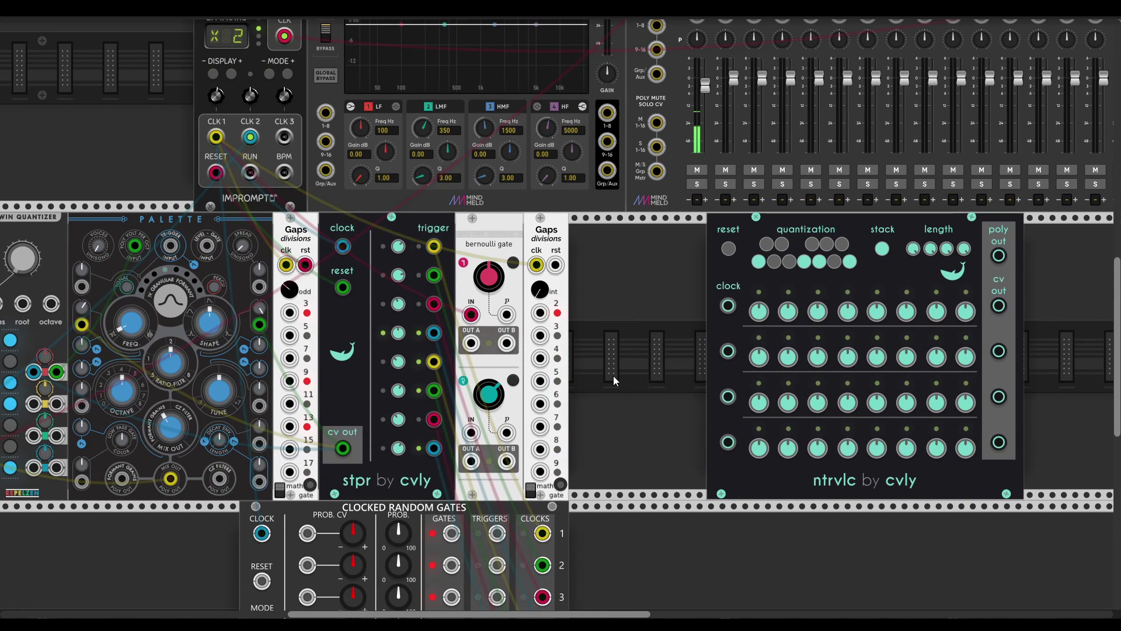
pyautogui.hscroll(2, 628, 352)
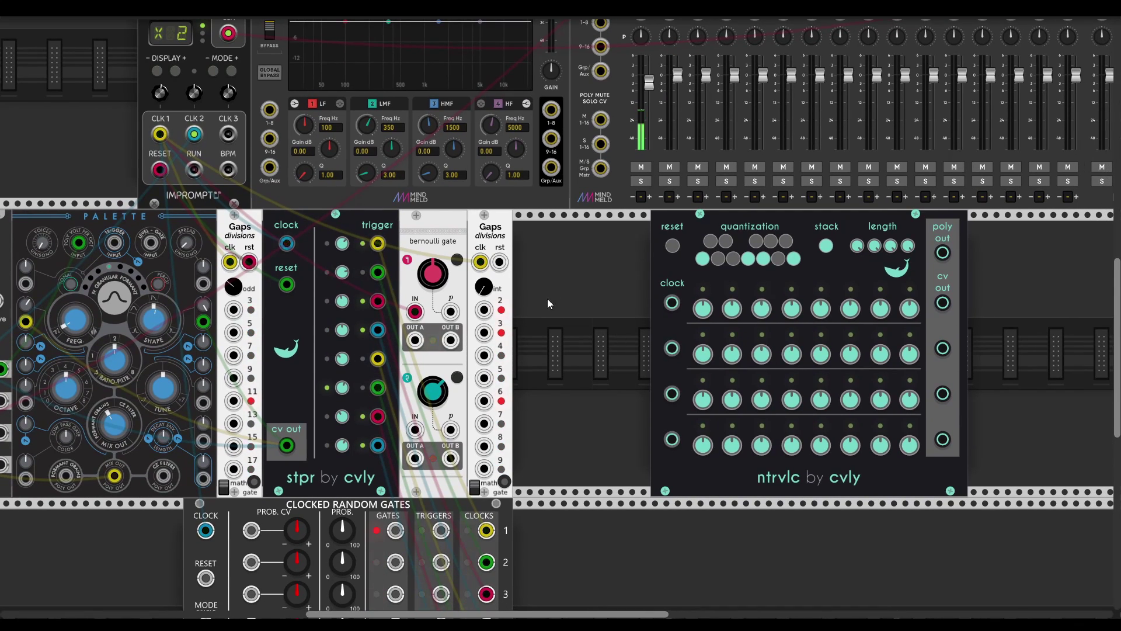
pyautogui.moveTo(491, 319); pyautogui.dragTo(672, 303)
pyautogui.moveTo(672, 348); pyautogui.dragTo(485, 355)
pyautogui.moveTo(484, 401); pyautogui.dragTo(674, 396)
pyautogui.moveTo(672, 439); pyautogui.dragTo(485, 446)
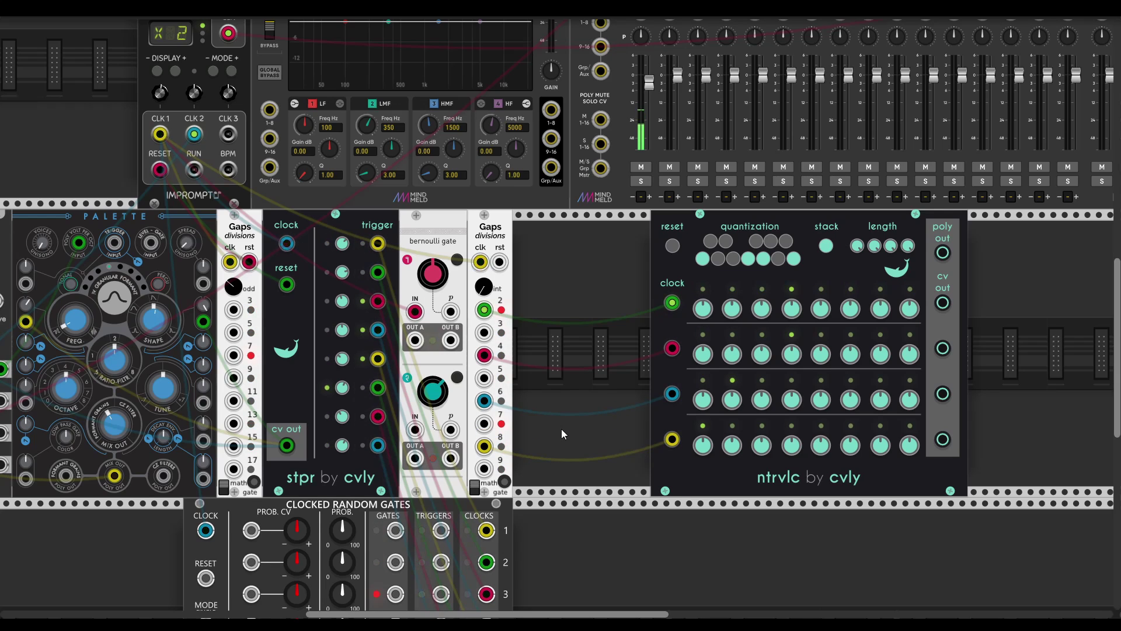
# Set ntrvlc's sequence 1 length to 3 and adjust the length of sequence 4.
pyautogui.moveTo(857, 245); pyautogui.dragTo(857, 263)
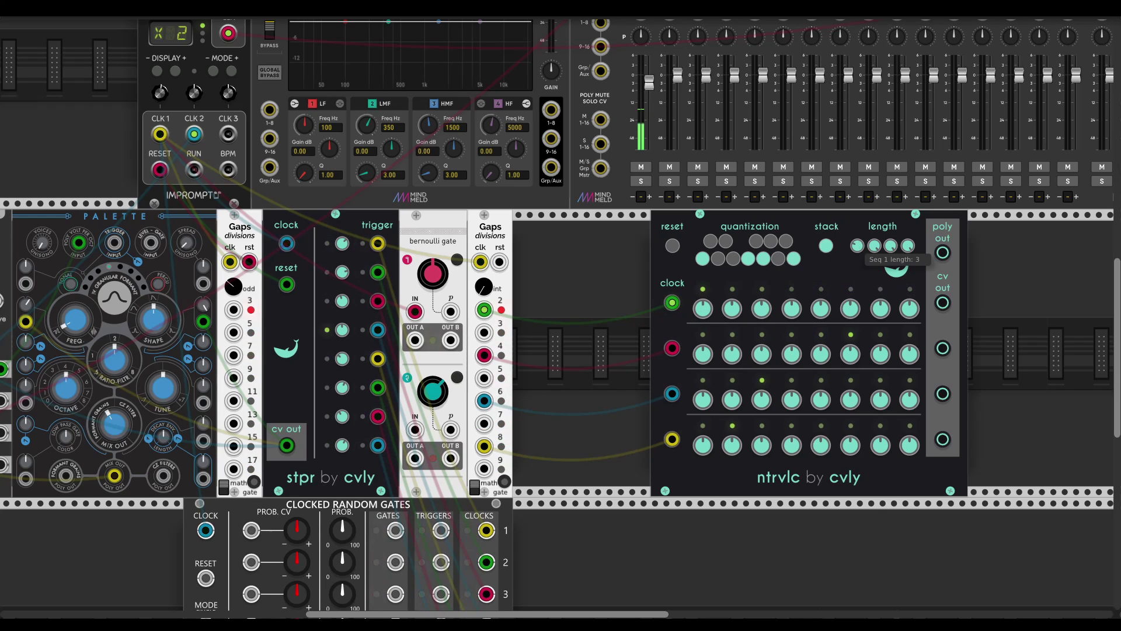
pyautogui.moveTo(908, 245); pyautogui.dragTo(908, 240)
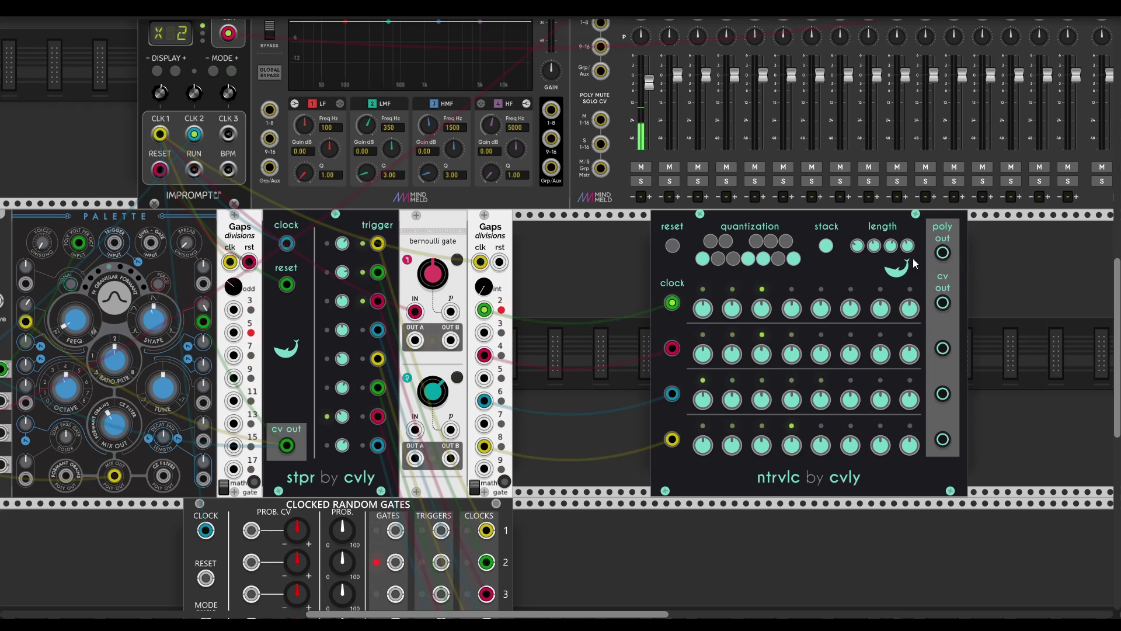
pyautogui.hscroll(3, 918, 276)
pyautogui.scroll(-2, 918, 277)
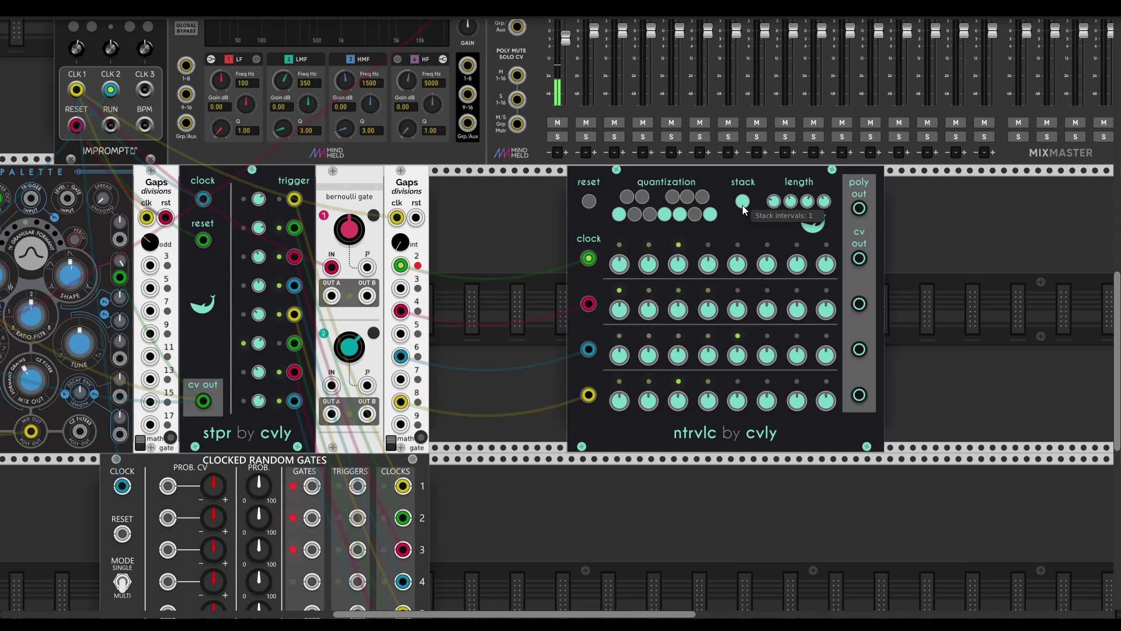
pyautogui.hscroll(4, 873, 233)
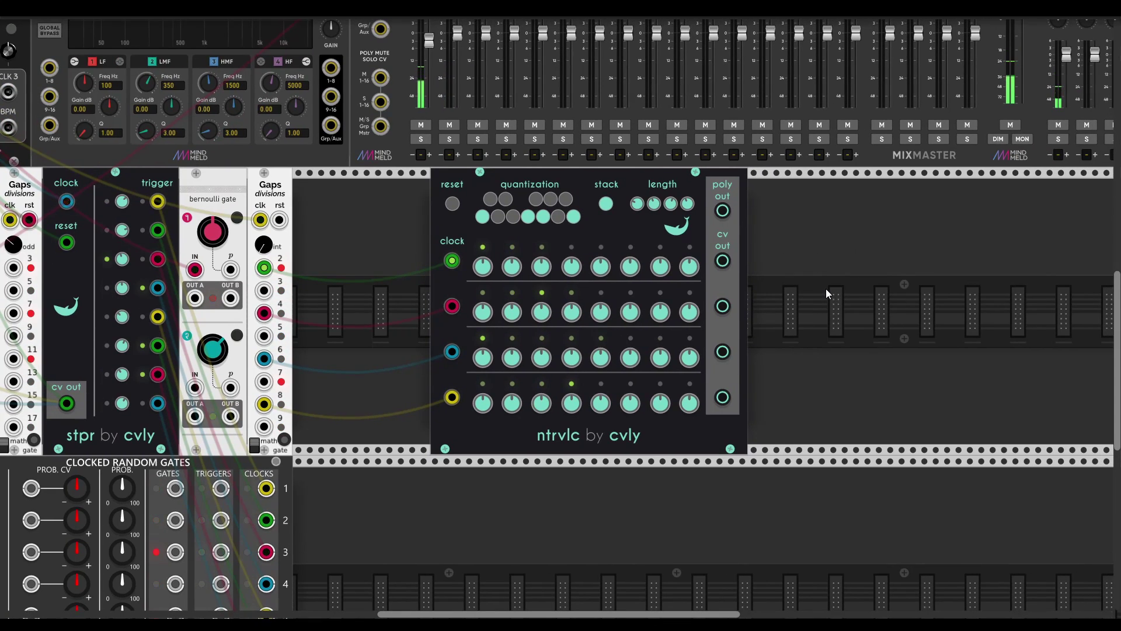
pyautogui.hscroll(-1, 838, 326)
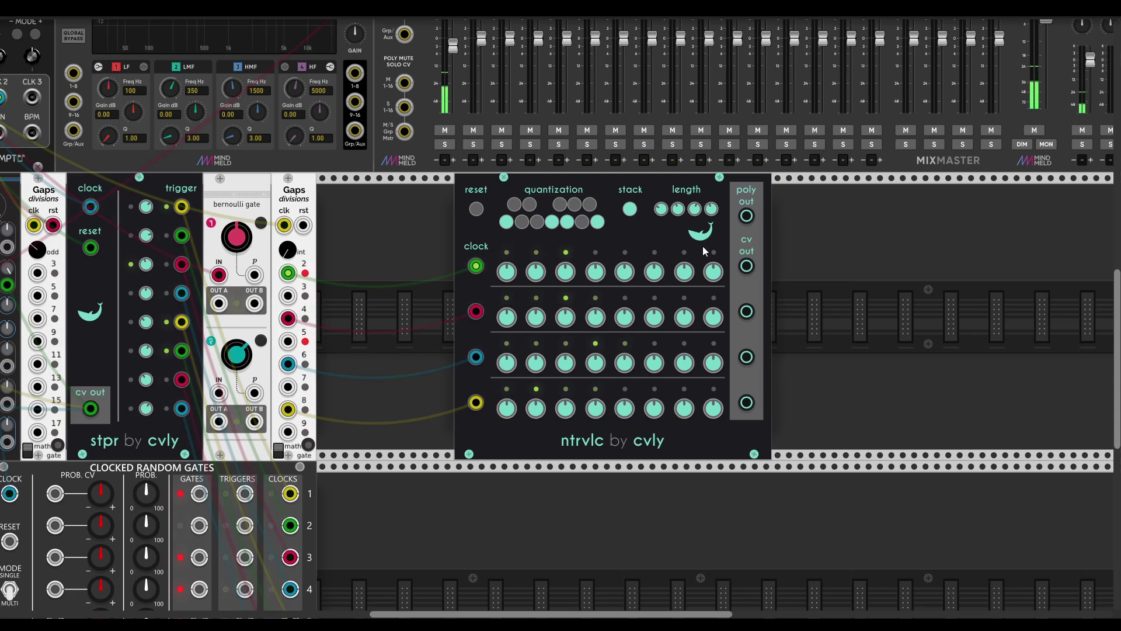
pyautogui.hscroll(1, 868, 285)
pyautogui.scroll(1, 867, 285)
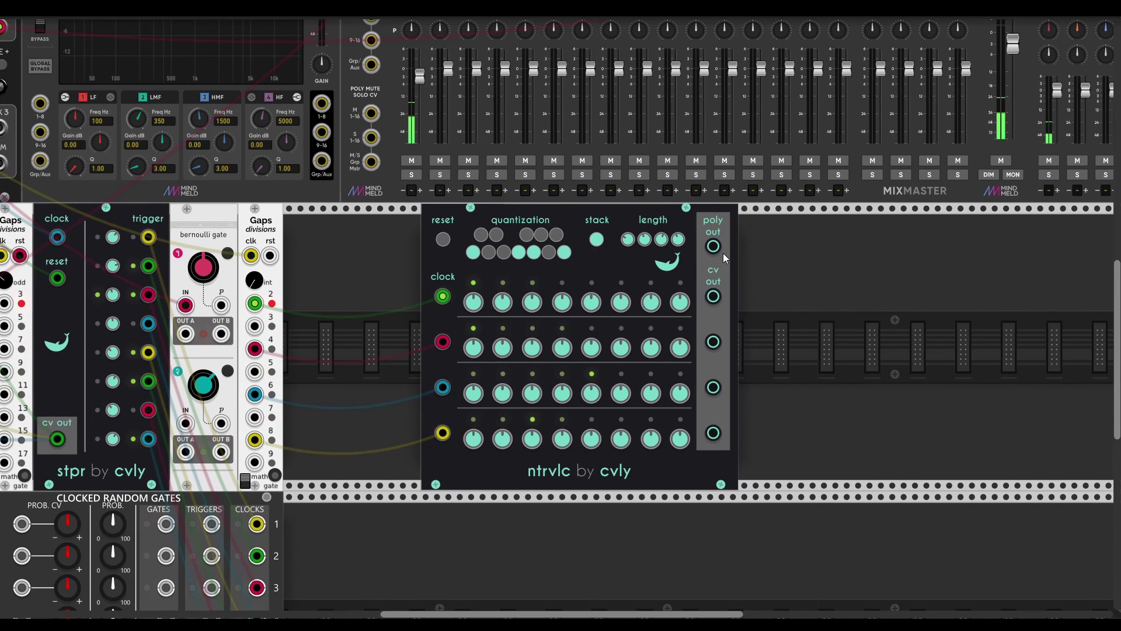
pyautogui.rightClick(816, 313)
pyautogui.click(1098, 377)
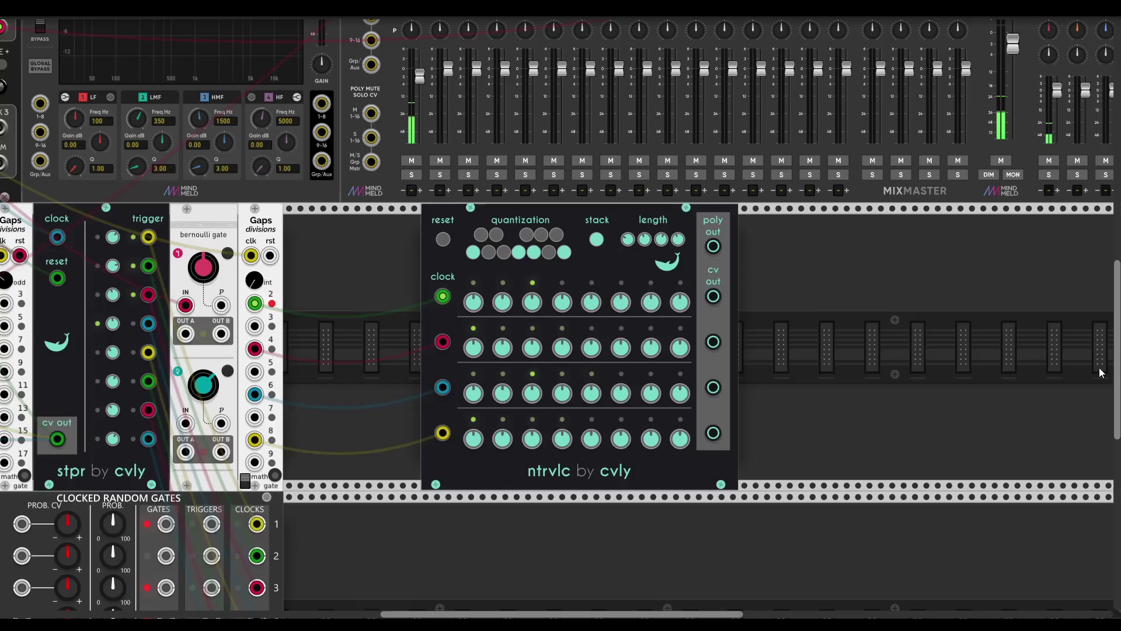
# Duplicate the Palette, place the copy beside ntrvlc, and patch ntrvlc's poly out into its volt-per-octave input.
pyautogui.hscroll(-12, 195, 293)
pyautogui.scroll(-3, 204, 301)
pyautogui.hotkey('ctrl', 'd')
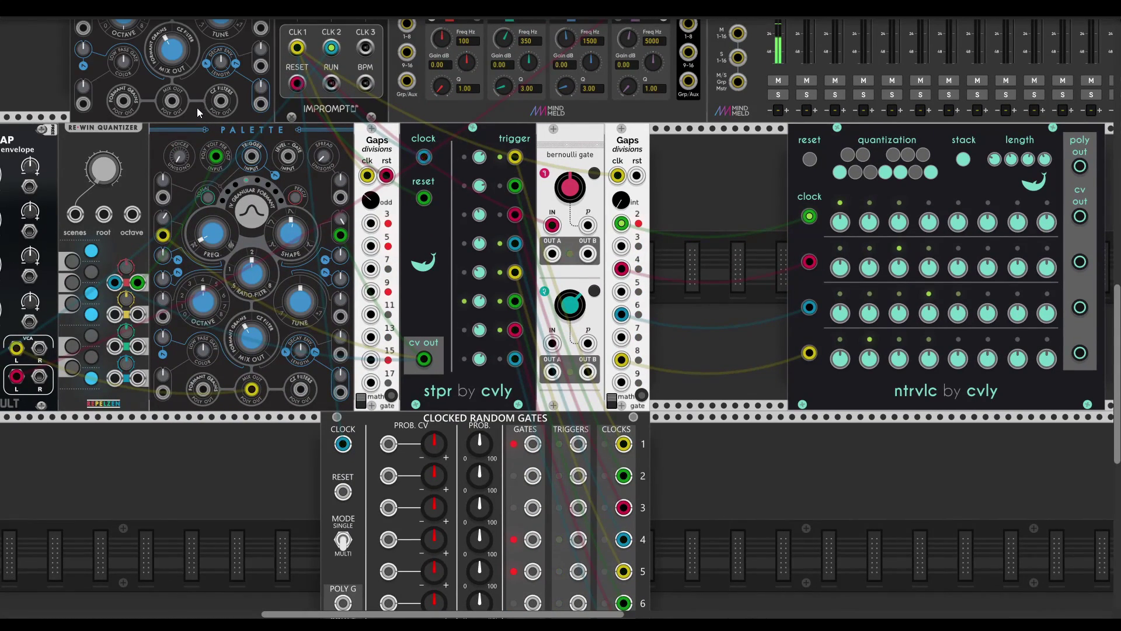
pyautogui.moveTo(198, 110); pyautogui.dragTo(1101, 363)
pyautogui.hscroll(7, 947, 362)
pyautogui.scroll(1, 947, 362)
pyautogui.hscroll(8, 946, 360)
pyautogui.scroll(1, 947, 361)
pyautogui.moveTo(607, 195); pyautogui.dragTo(701, 186)
pyautogui.hscroll(-3, 737, 183)
pyautogui.scroll(2, 737, 183)
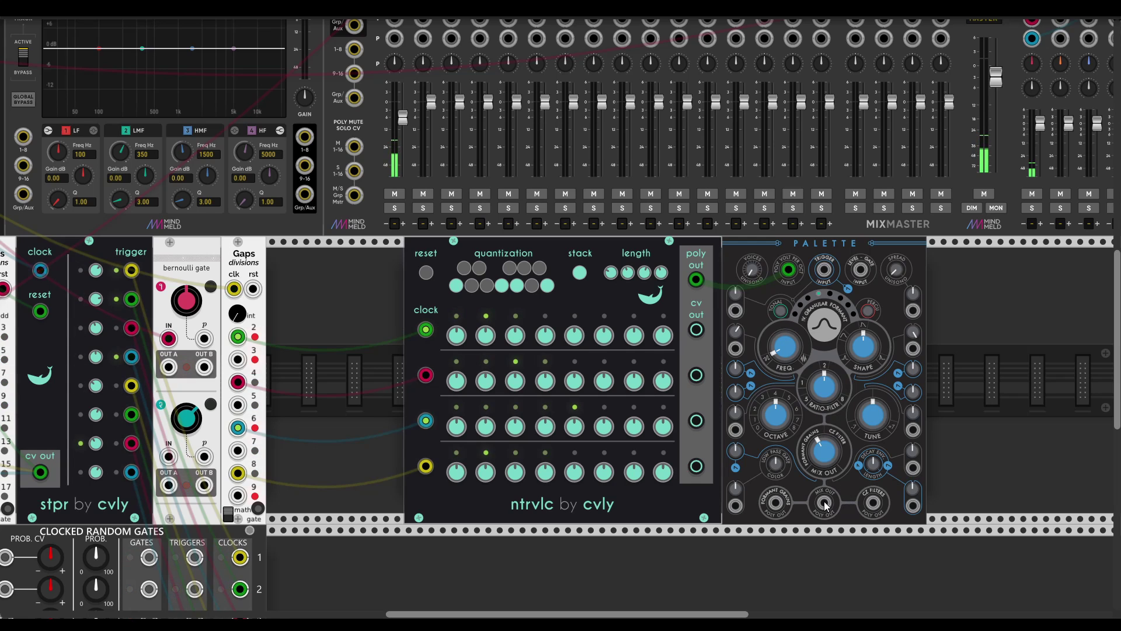
# Patch the second Palette's mix output into the left input of mixer channel 2 and lower that channel's fader.
pyautogui.moveTo(826, 506); pyautogui.dragTo(422, 125)
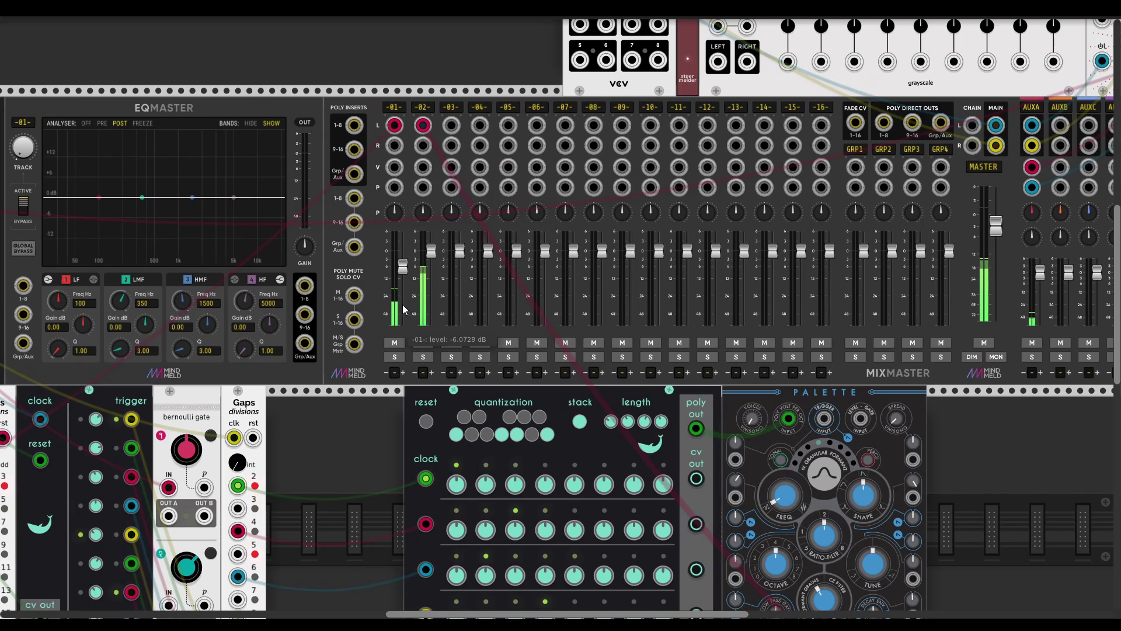
pyautogui.moveTo(425, 253); pyautogui.dragTo(426, 279)
pyautogui.scroll(-5, 776, 348)
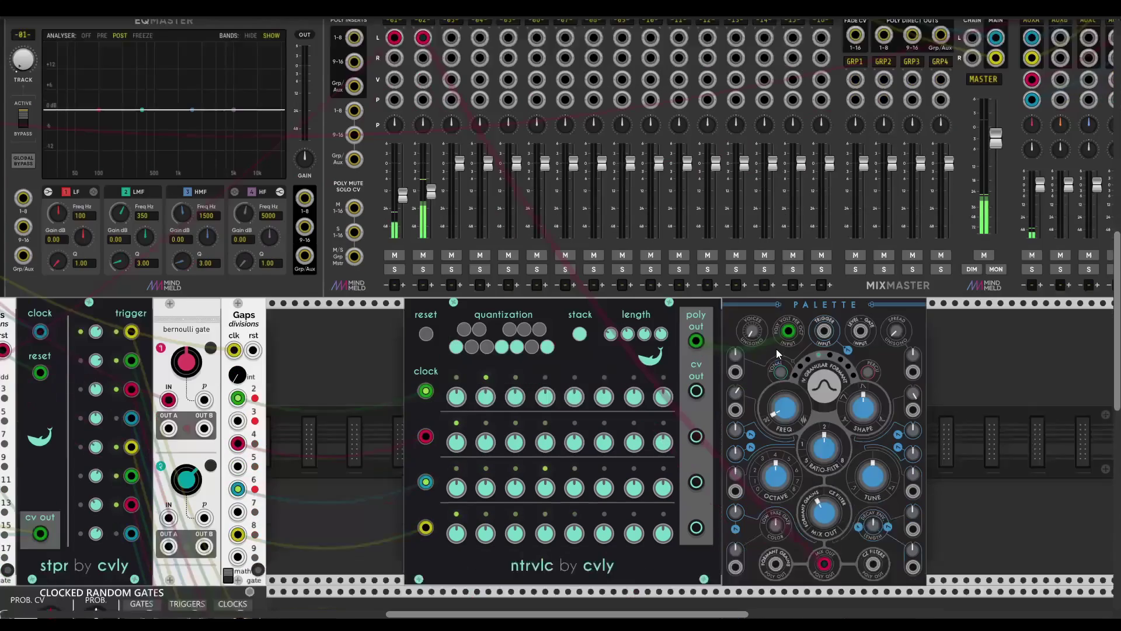
# Vary the step values across ntrvlc's four sequences, with sequence 1 step 2 about 0.47 and sequence 2 step 3 about 0.48.
pyautogui.moveTo(488, 347)
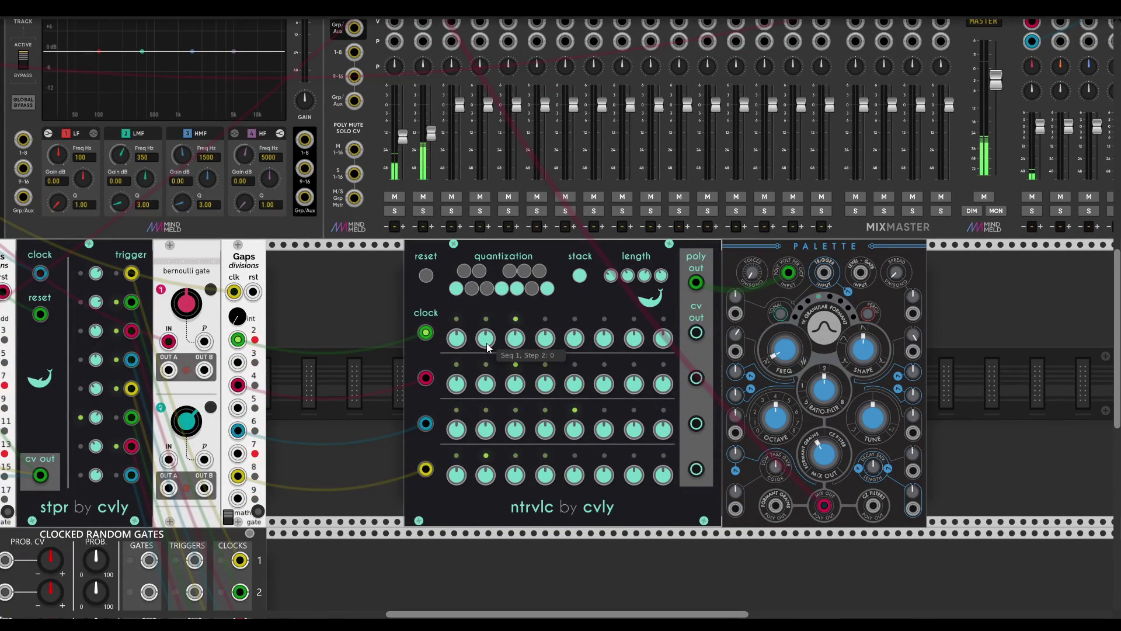
pyautogui.moveTo(486, 338); pyautogui.dragTo(486, 318)
pyautogui.moveTo(515, 338)
pyautogui.mouseDown()
pyautogui.moveTo(515, 374)
pyautogui.moveTo(515, 348)
pyautogui.mouseUp()
pyautogui.moveTo(545, 384); pyautogui.dragTo(457, 435)
pyautogui.moveTo(457, 475); pyautogui.dragTo(456, 486)
pyautogui.moveTo(486, 473); pyautogui.dragTo(545, 487)
# Lower the faders of mixer channels 1 and 2 to rebalance the two Palette voices.
pyautogui.moveTo(405, 133); pyautogui.dragTo(430, 125)
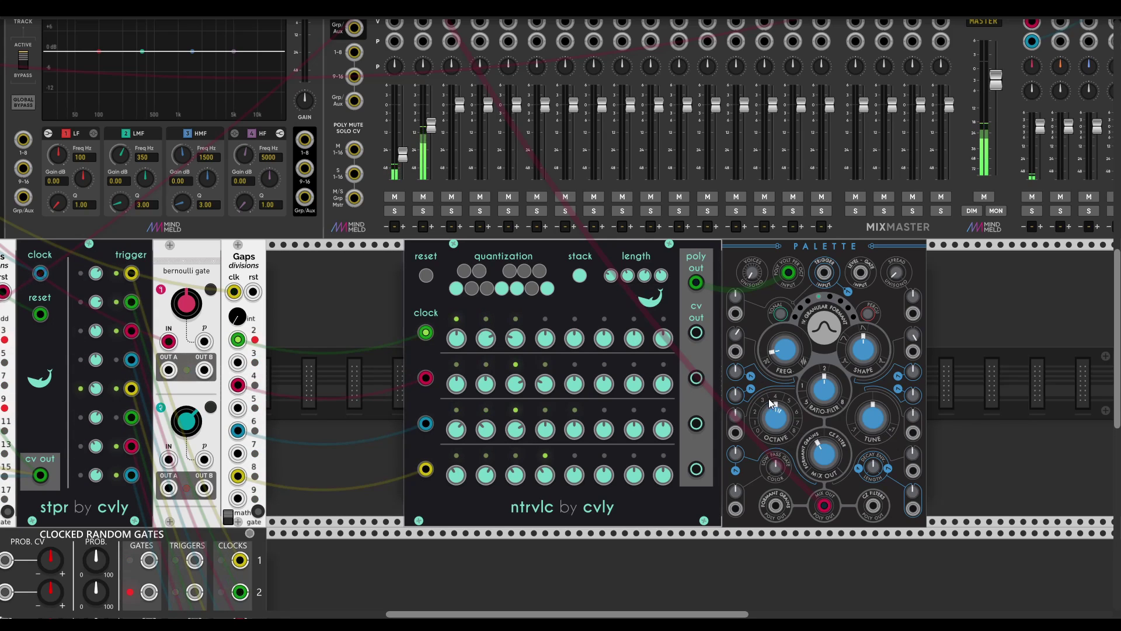
pyautogui.moveTo(641, 490); pyautogui.dragTo(622, 479)
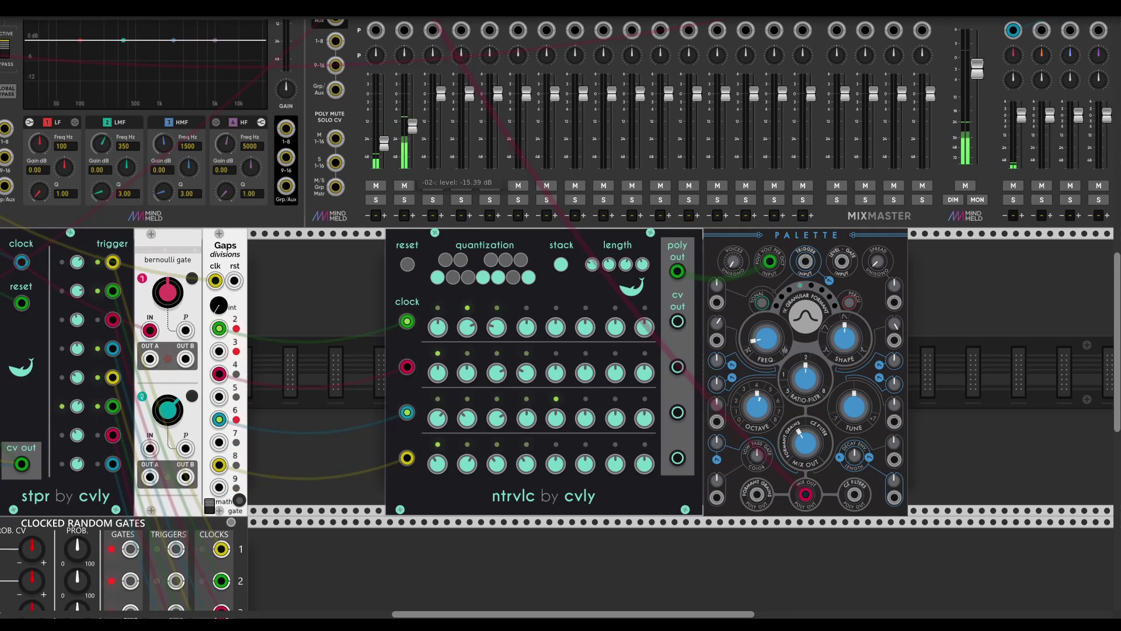
pyautogui.moveTo(407, 321); pyautogui.dragTo(394, 450)
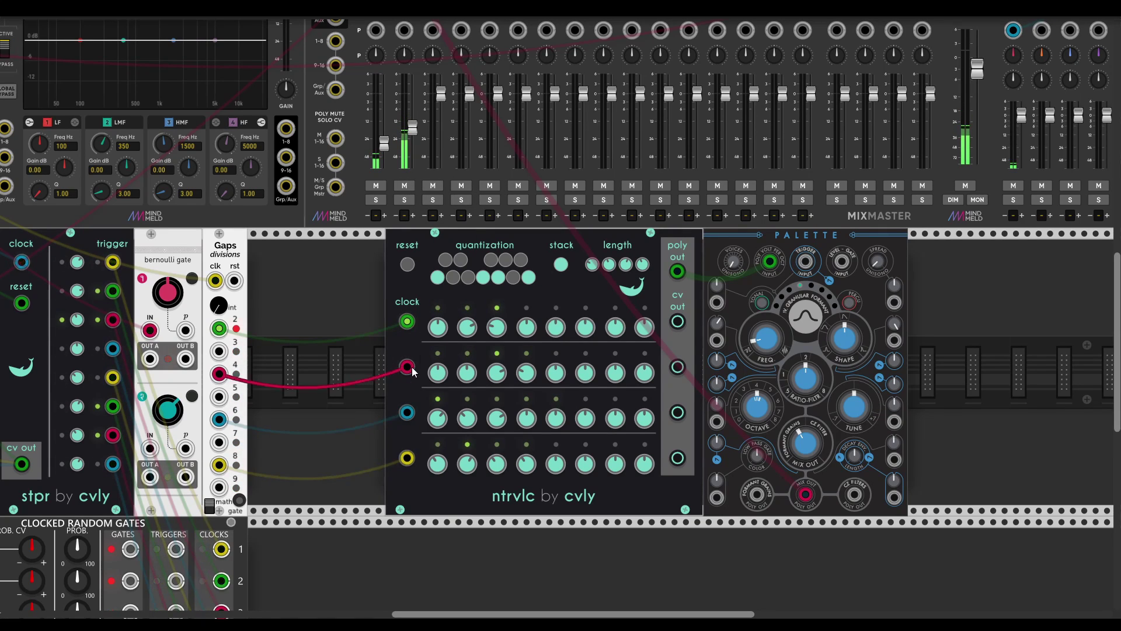
pyautogui.hscroll(3, 748, 461)
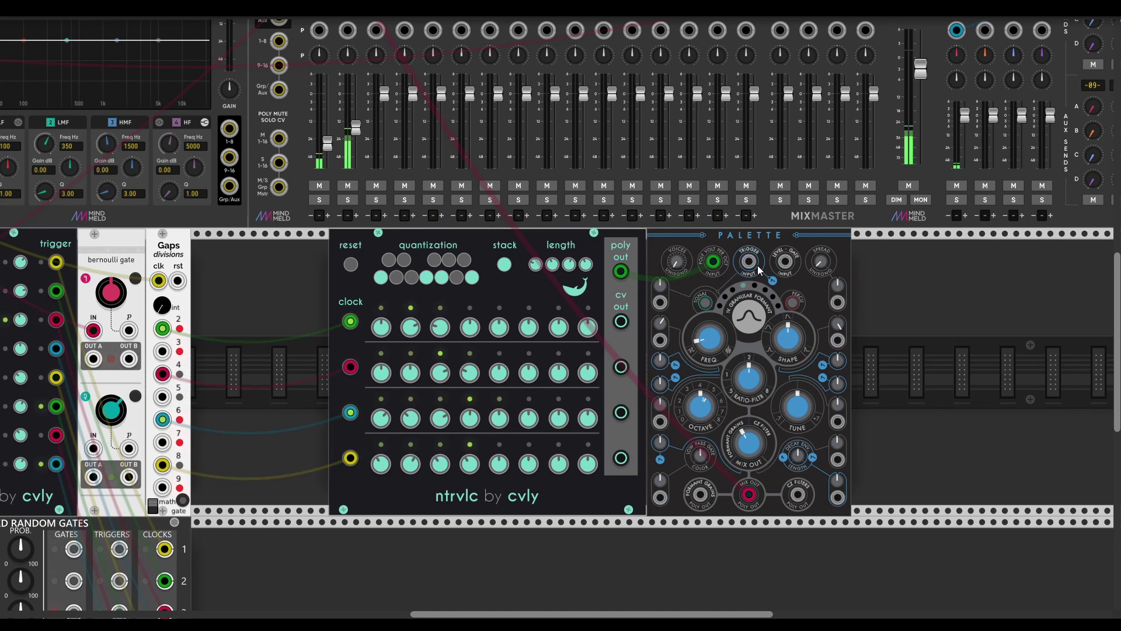
# Patch CLK 3 into the second Palette's trigger input and adjust CLK 3's ratio.
pyautogui.moveTo(752, 266); pyautogui.dragTo(327, 249)
pyautogui.moveTo(328, 210)
pyautogui.mouseDown()
pyautogui.moveTo(328, 184)
pyautogui.moveTo(326, 213)
pyautogui.mouseUp()
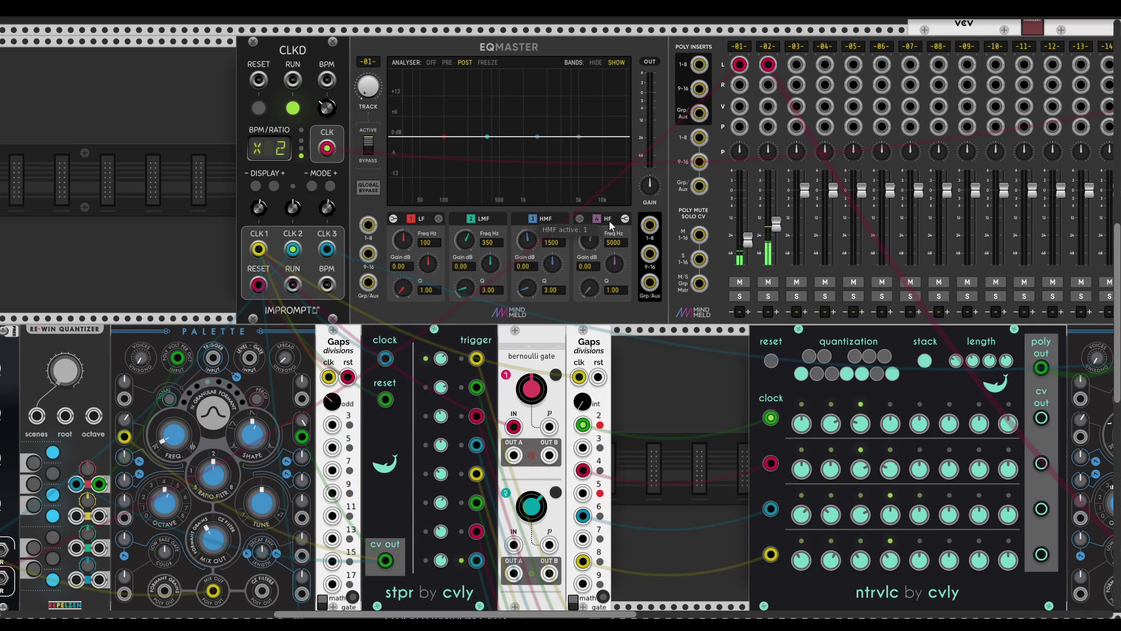
# Raise the levels of mixer channels 1 and 2.
pyautogui.moveTo(774, 225); pyautogui.dragTo(748, 203)
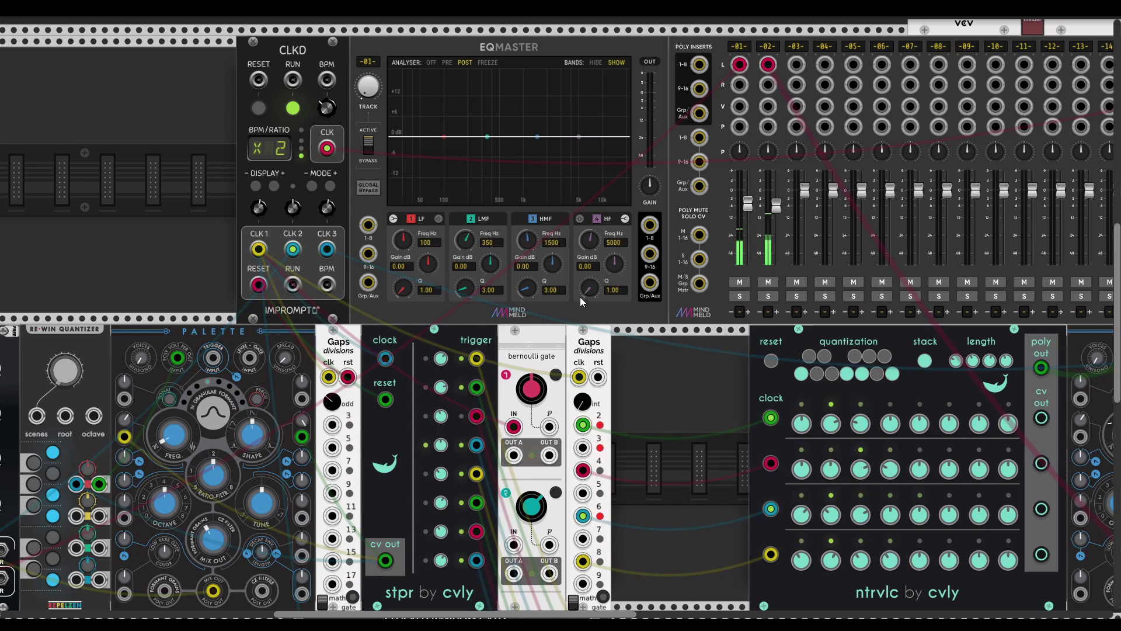
pyautogui.scroll(-3, 734, 441)
pyautogui.hscroll(2, 735, 442)
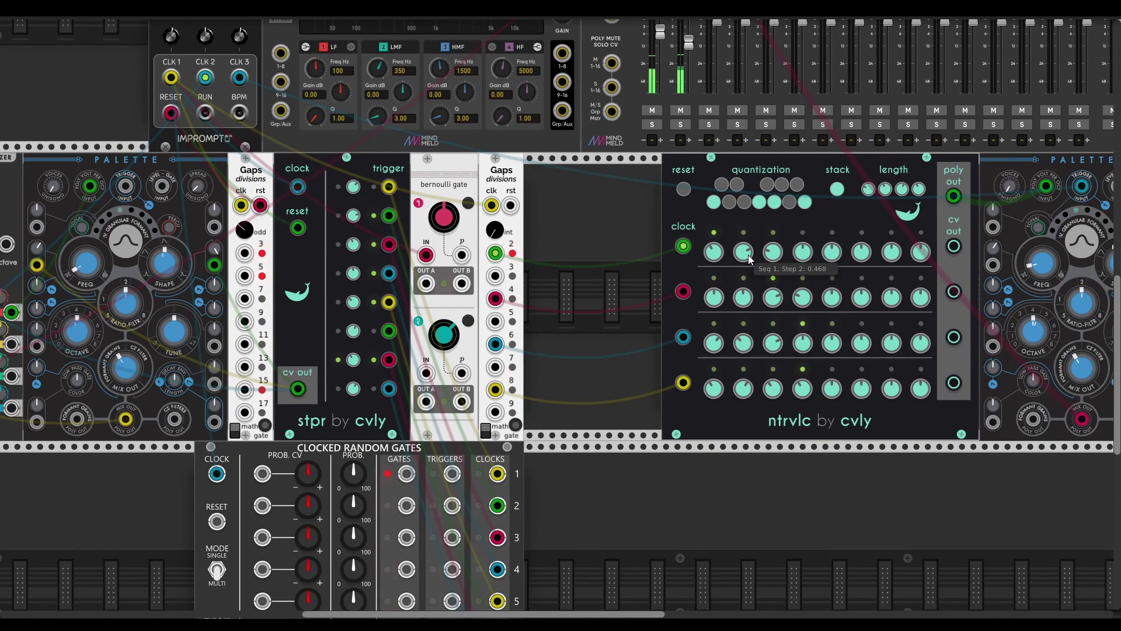
pyautogui.scroll(1, 761, 262)
pyautogui.hscroll(3, 760, 263)
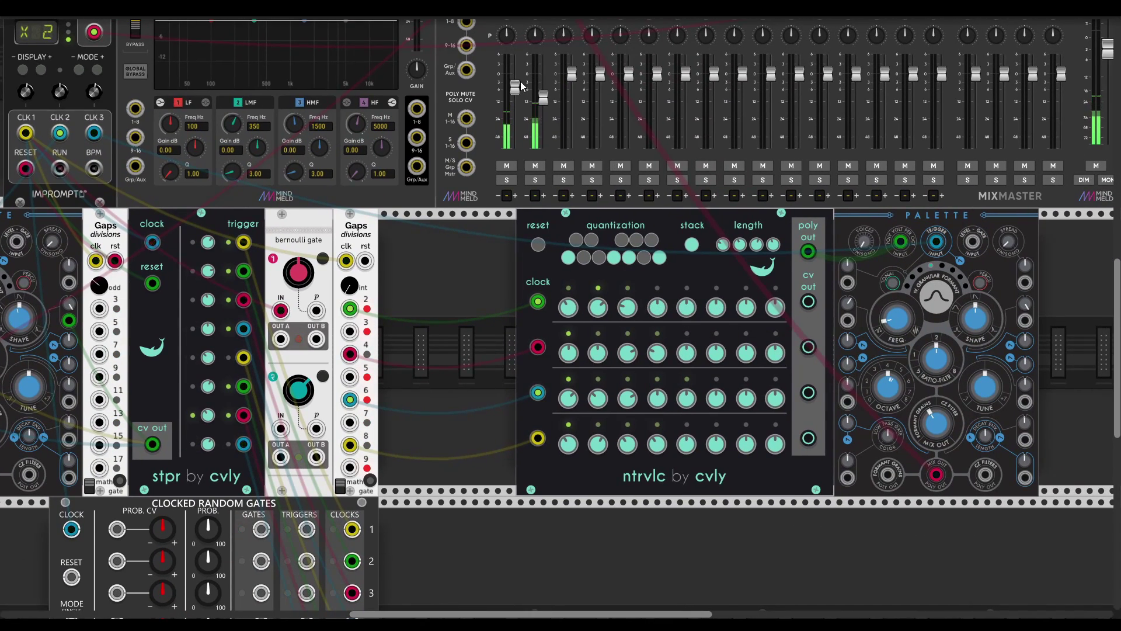
pyautogui.scroll(1, 391, 222)
pyautogui.hscroll(-3, 391, 222)
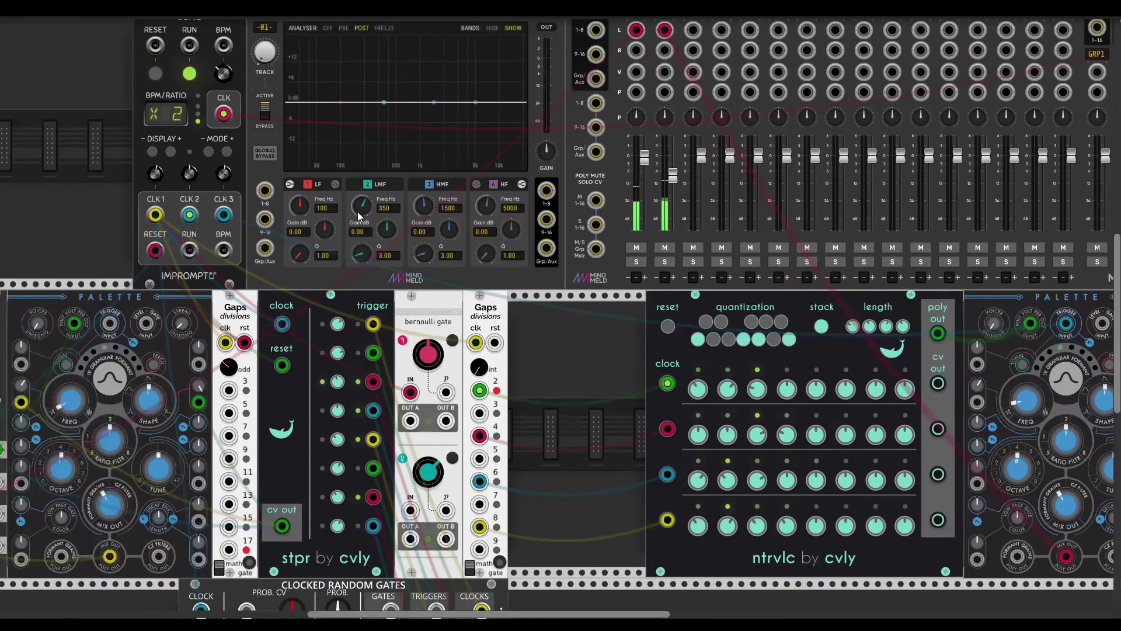
pyautogui.scroll(-1, 235, 181)
pyautogui.hscroll(3, 236, 181)
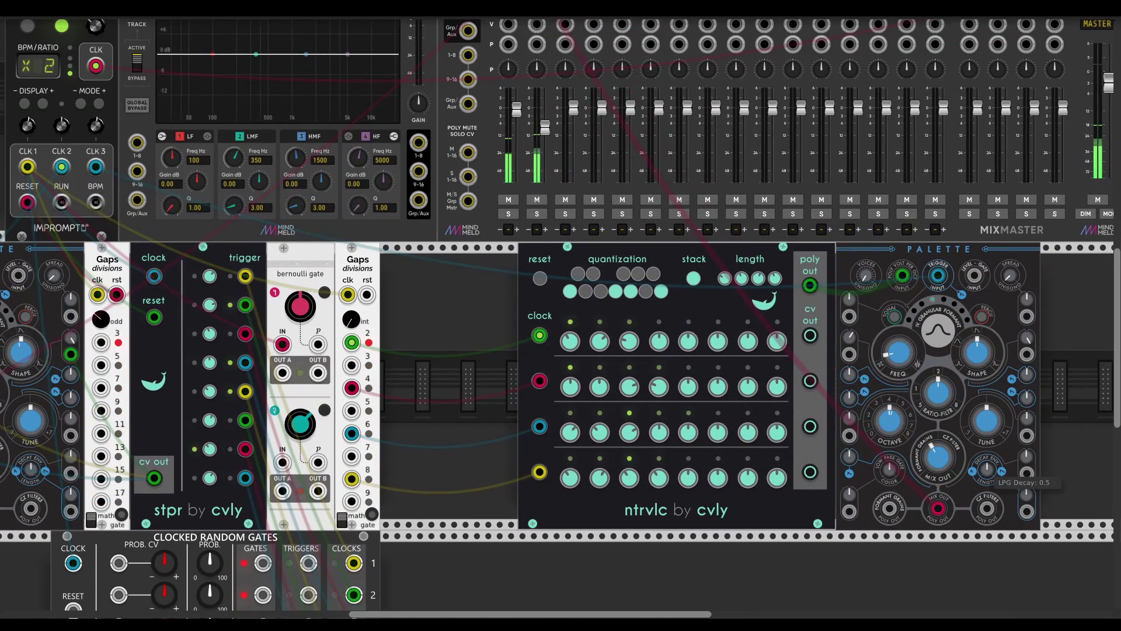
# Duplicate the SLAP envelope and place the copy directly beside the second Palette.
pyautogui.hscroll(-10, 235, 447)
pyautogui.scroll(-3, 236, 448)
pyautogui.hotkey('ctrl', 'd')
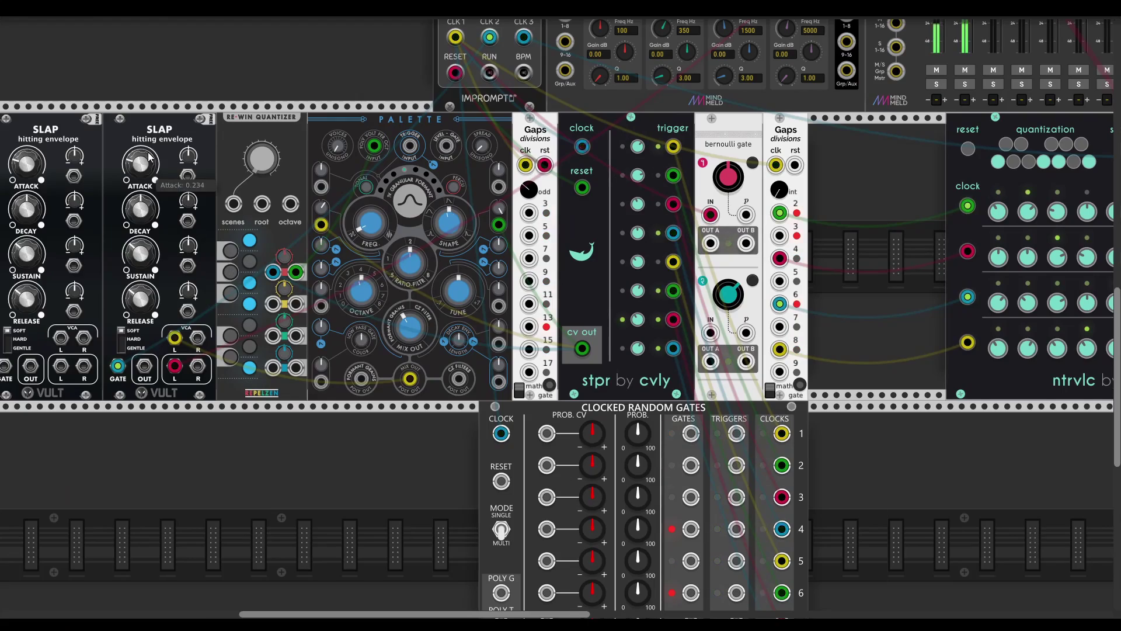
pyautogui.moveTo(30, 134); pyautogui.dragTo(1021, 423)
pyautogui.hscroll(10, 940, 440)
pyautogui.scroll(1, 940, 440)
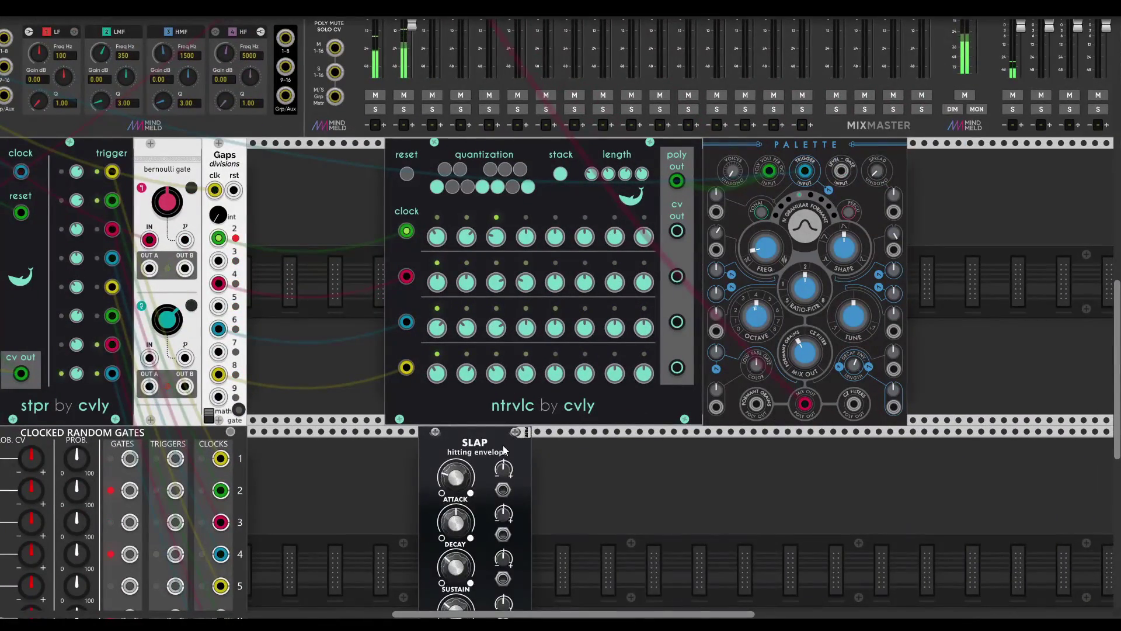
pyautogui.moveTo(504, 448); pyautogui.dragTo(804, 209)
# Move the CLK 3 cable to the new SLAP's gate and route the second Palette's mix output through SLAP's left VCA to mixer channel 2.
pyautogui.moveTo(805, 170); pyautogui.dragTo(923, 391)
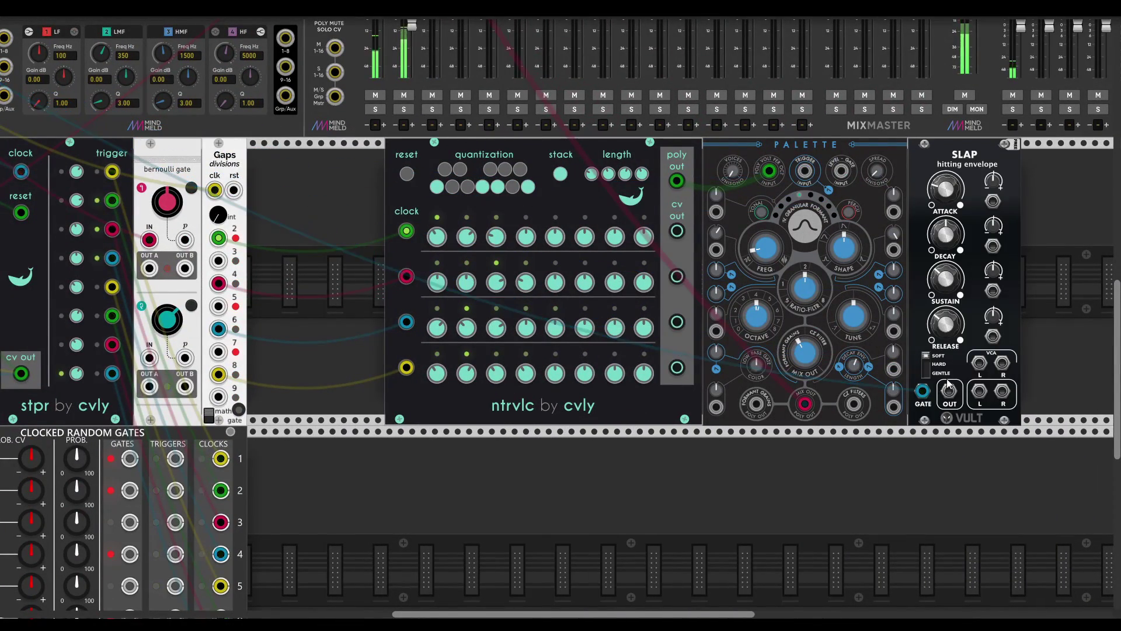
pyautogui.moveTo(808, 402)
pyautogui.mouseDown()
pyautogui.moveTo(959, 402)
pyautogui.moveTo(979, 391)
pyautogui.moveTo(804, 403)
pyautogui.mouseUp()
# Lower CLK 3's ratio, then bring mixer channel 1 far down and channel 2 up.
pyautogui.hscroll(-10, 890, 387)
pyautogui.scroll(5, 890, 387)
pyautogui.moveTo(392, 247); pyautogui.dragTo(393, 287)
pyautogui.moveTo(840, 249); pyautogui.dragTo(813, 292)
pyautogui.hscroll(9, 877, 287)
pyautogui.scroll(-2, 877, 287)
pyautogui.scroll(-2, 865, 278)
pyautogui.hscroll(2, 865, 279)
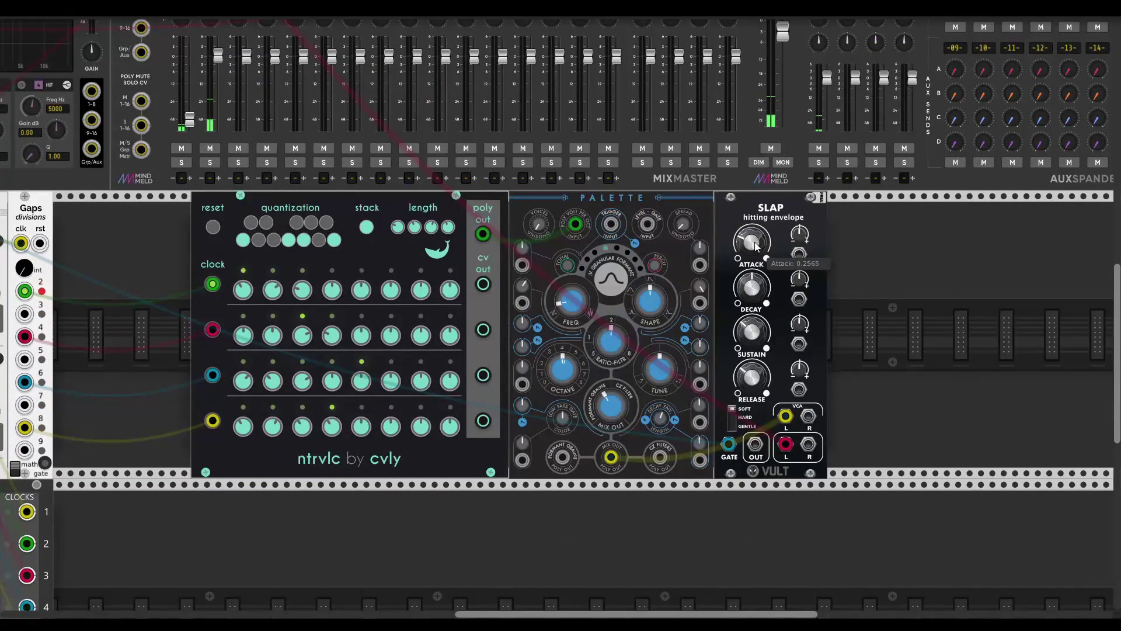
# Switch the new SLAP's envelope to GENTLE and lengthen its decay.
pyautogui.click(733, 418)
pyautogui.click(734, 423)
pyautogui.hscroll(-1, 770, 344)
pyautogui.scroll(1, 769, 344)
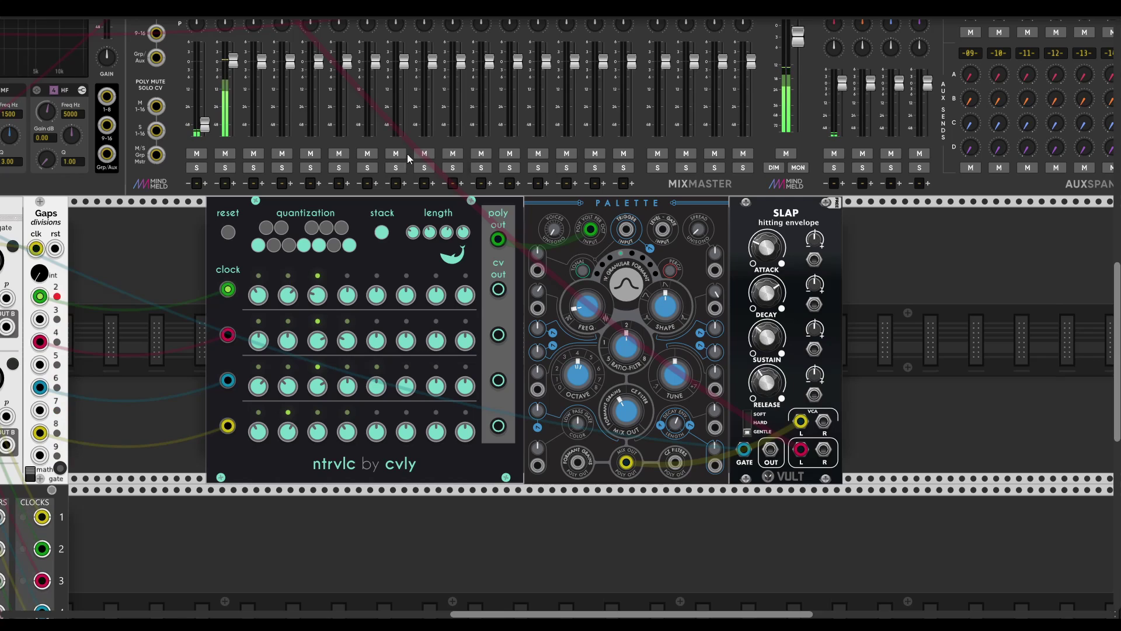
# Lower mixer channel 2's fader and set the second Palette's output mix to about 0.09.
pyautogui.moveTo(233, 69); pyautogui.dragTo(328, 143)
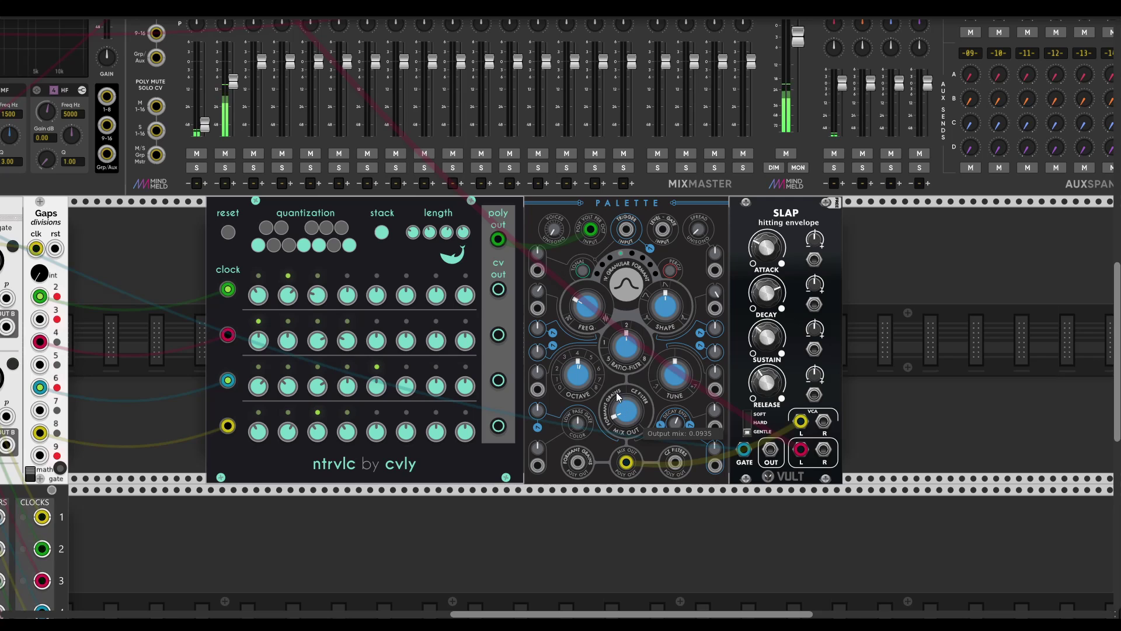
# Set mixer channel 2's AUX A send to about -5.5 dB.
pyautogui.scroll(5, 692, 223)
pyautogui.hscroll(4, 692, 223)
pyautogui.moveTo(810, 195); pyautogui.dragTo(811, 129)
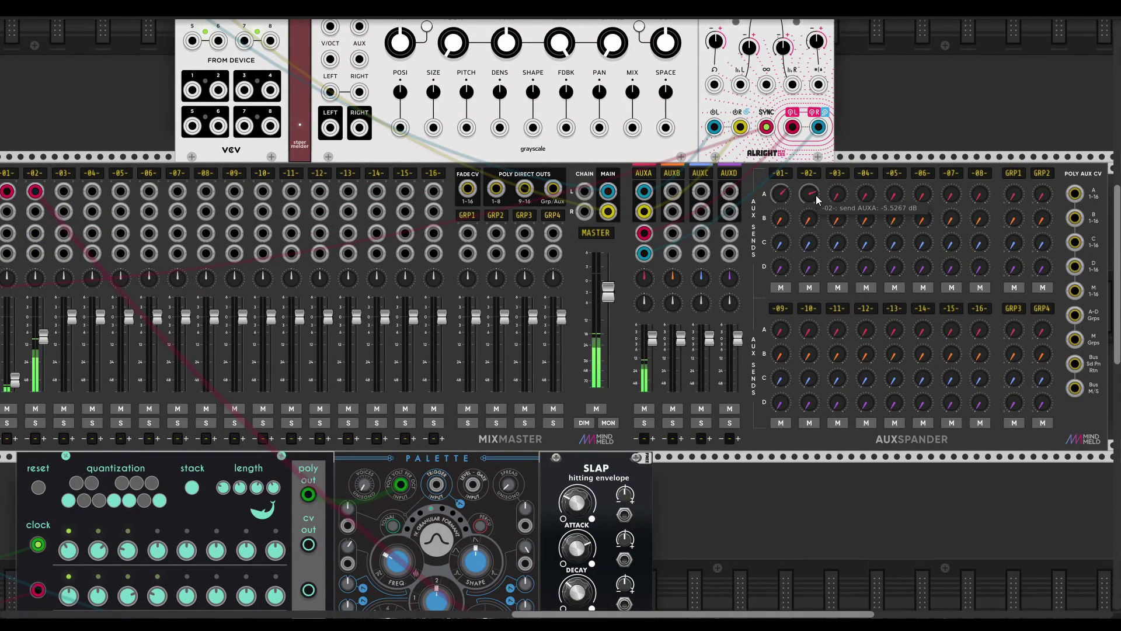
pyautogui.scroll(3, 803, 171)
pyautogui.moveTo(770, 105)
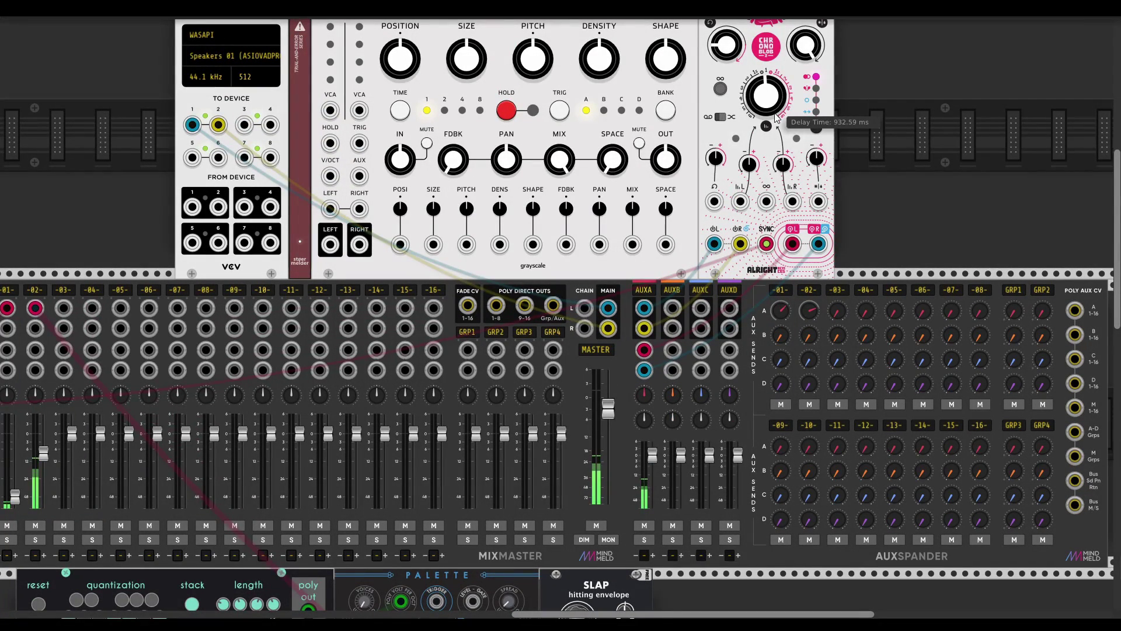
pyautogui.moveTo(783, 166)
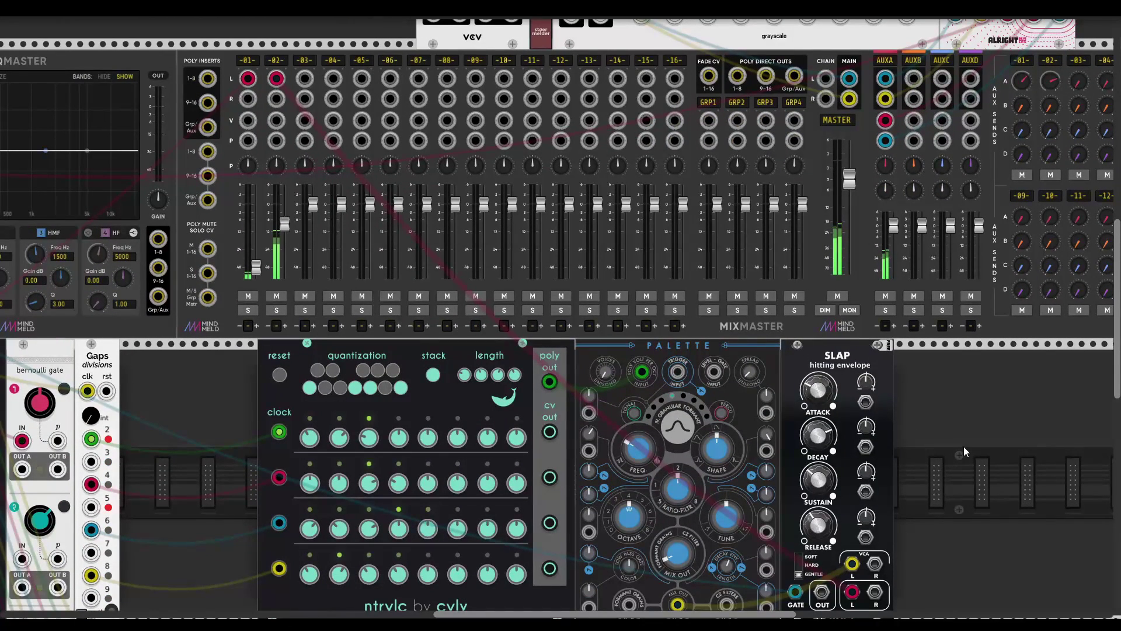
# Bring mixer channel 1's fader back up and set the second Palette's octave to -1.
pyautogui.moveTo(256, 266); pyautogui.dragTo(256, 224)
pyautogui.scroll(-1, 699, 509)
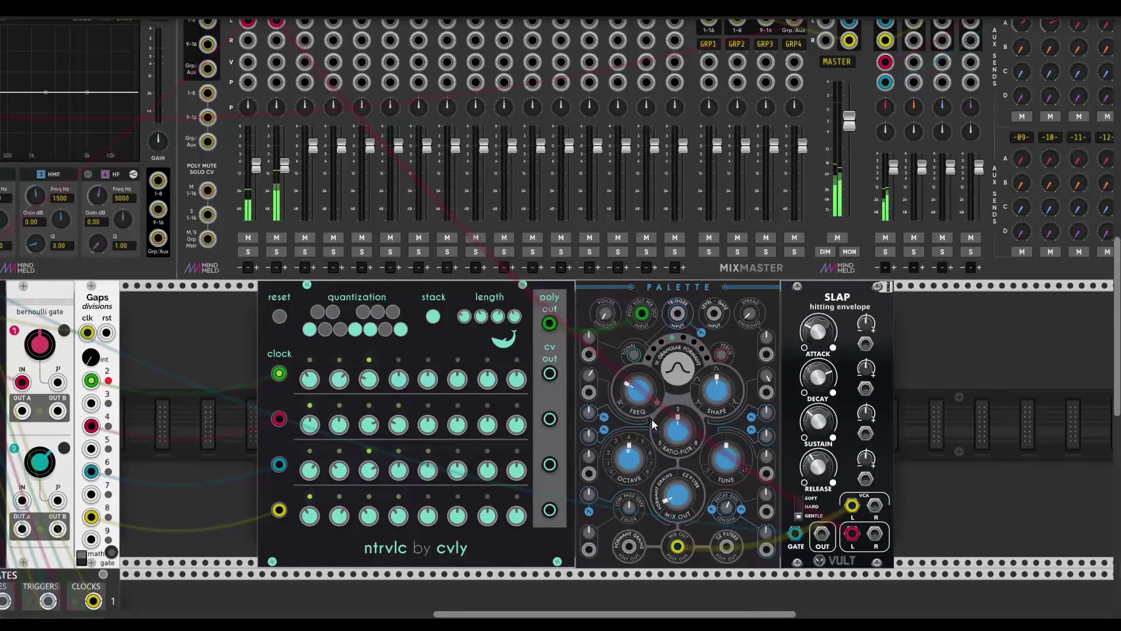
pyautogui.moveTo(629, 458); pyautogui.dragTo(629, 467)
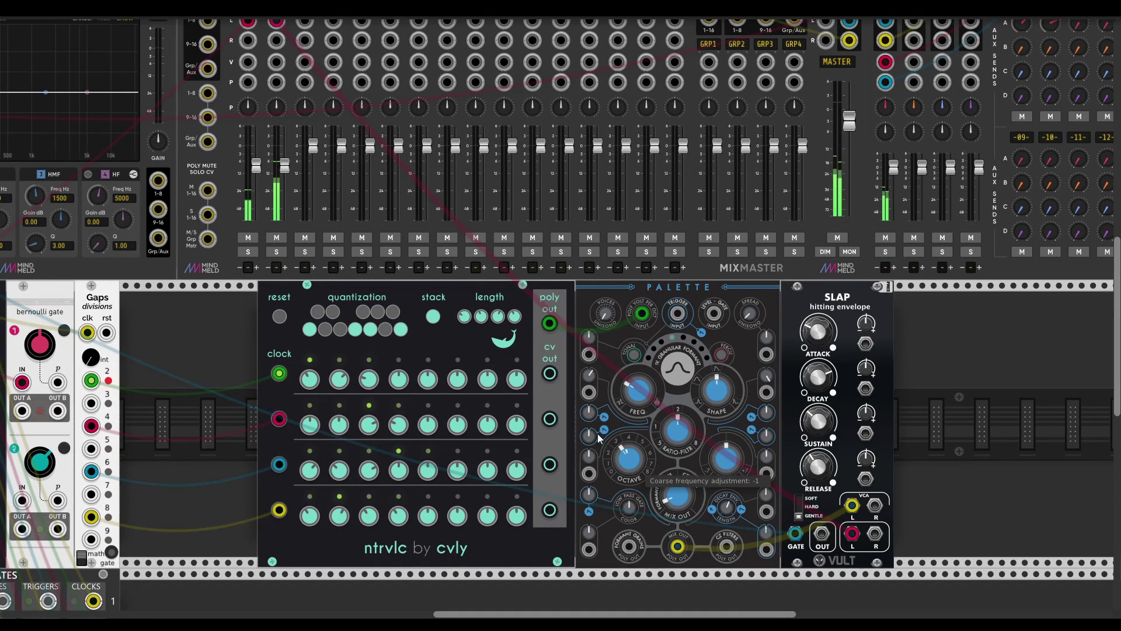
# Lower mixer channel 2's fader and set channel 1's level to about -3.2 dB.
pyautogui.moveTo(284, 166); pyautogui.dragTo(284, 177)
pyautogui.hscroll(-2, 643, 467)
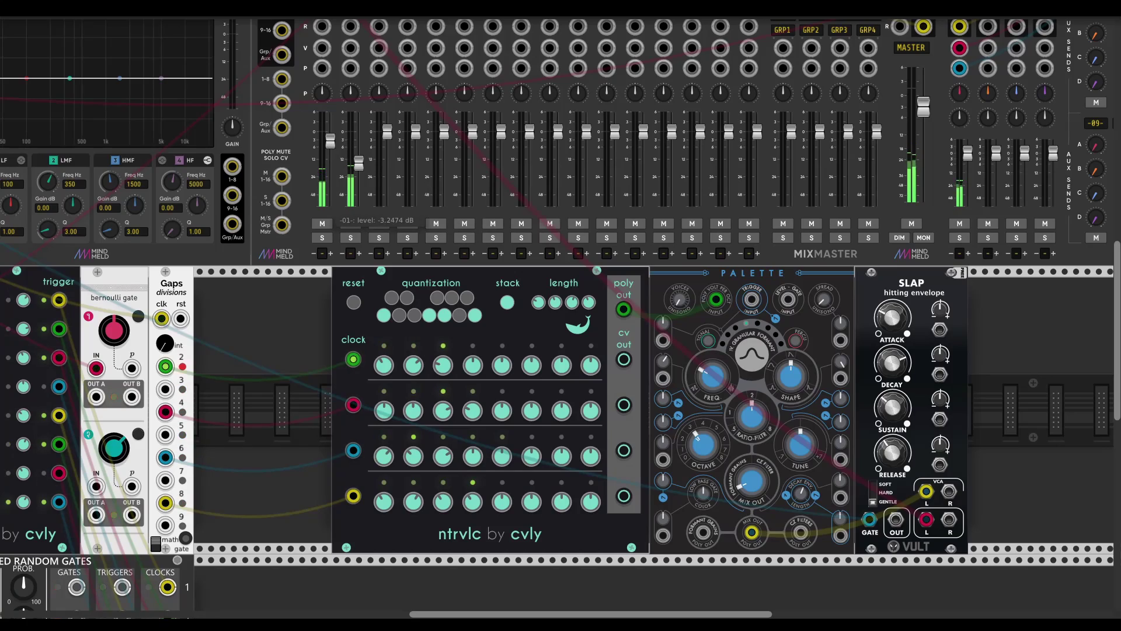
pyautogui.scroll(-3, 459, 404)
pyautogui.hscroll(-2, 485, 432)
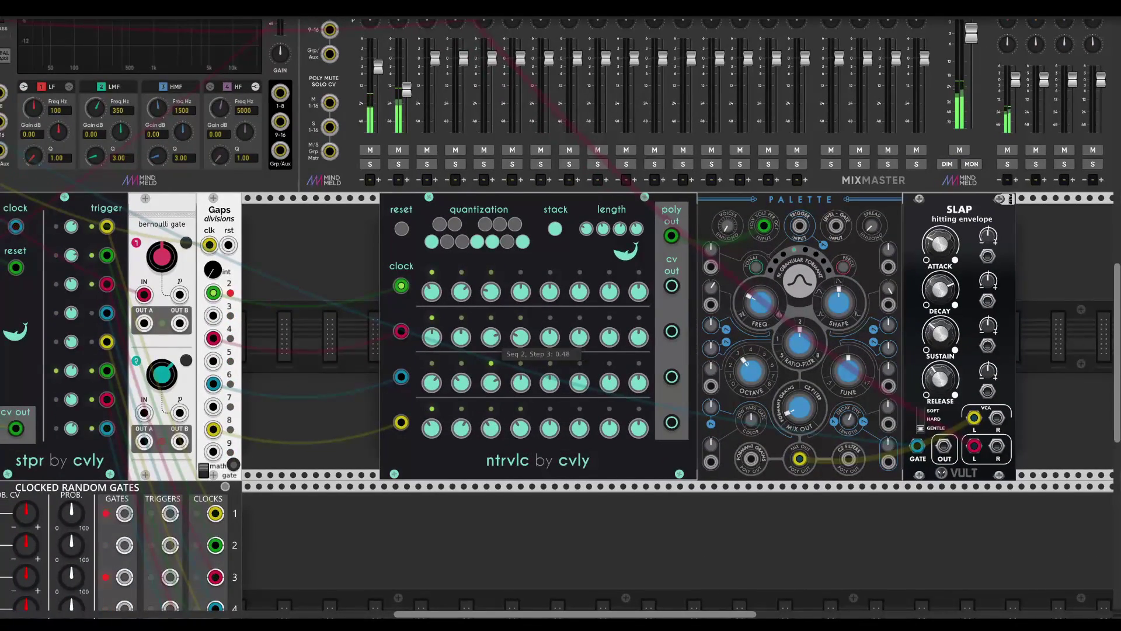
# Enable additional notes in the RE-WIN quantizer.
pyautogui.hscroll(-2, 341, 313)
pyautogui.scroll(1, 342, 313)
pyautogui.hscroll(-10, 343, 311)
pyautogui.scroll(-3, 343, 311)
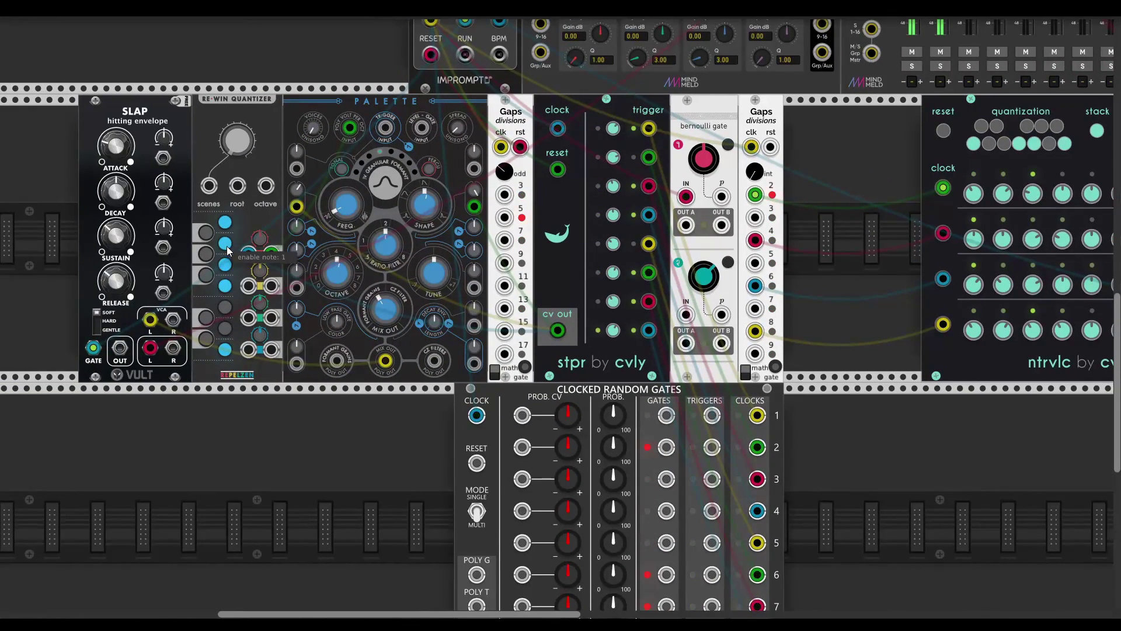
pyautogui.hscroll(4, 768, 180)
pyautogui.scroll(1, 769, 179)
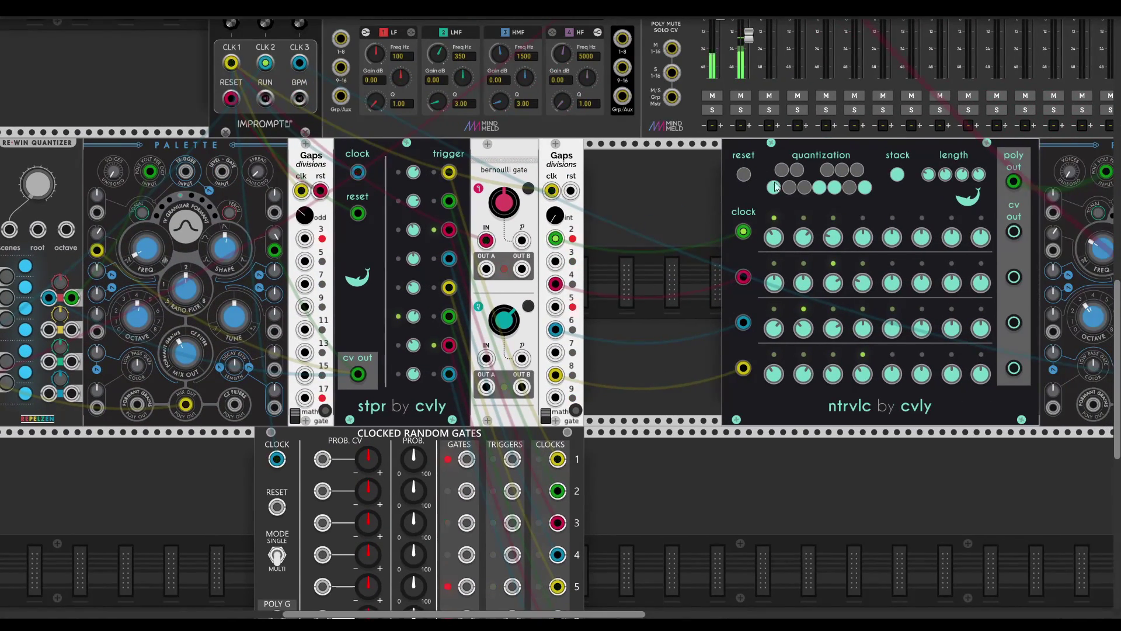
# Enable all seven lower-row notes in ntrvlc's quantization and raise mixer channel 2's fader slightly.
pyautogui.hscroll(-1, 613, 406)
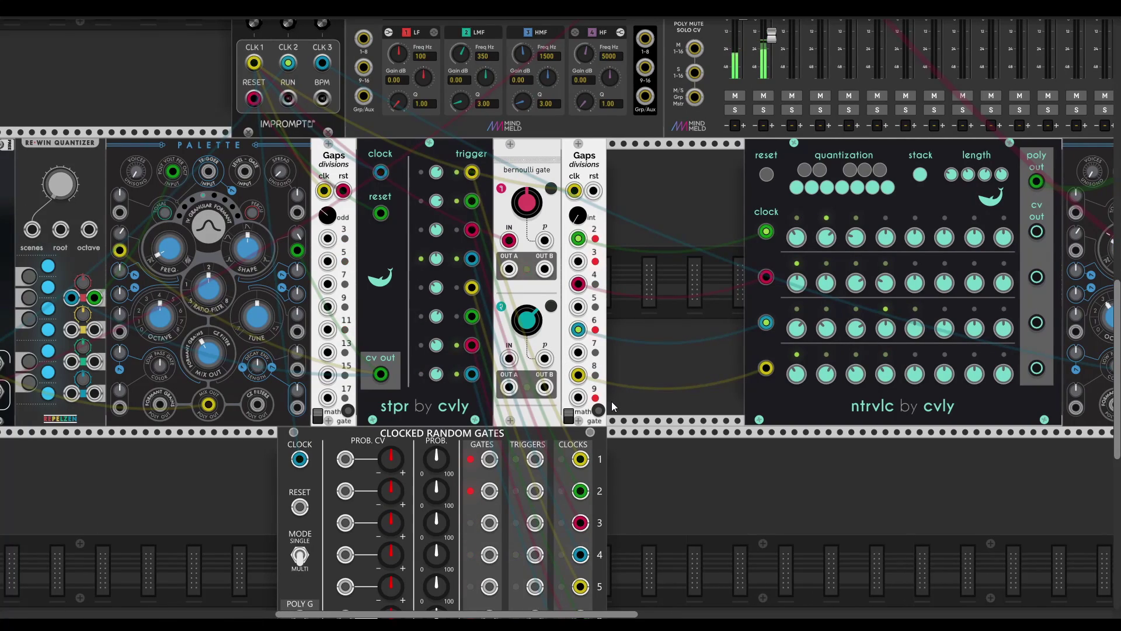
pyautogui.hscroll(3, 649, 360)
pyautogui.scroll(3, 649, 361)
pyautogui.moveTo(613, 150); pyautogui.dragTo(613, 139)
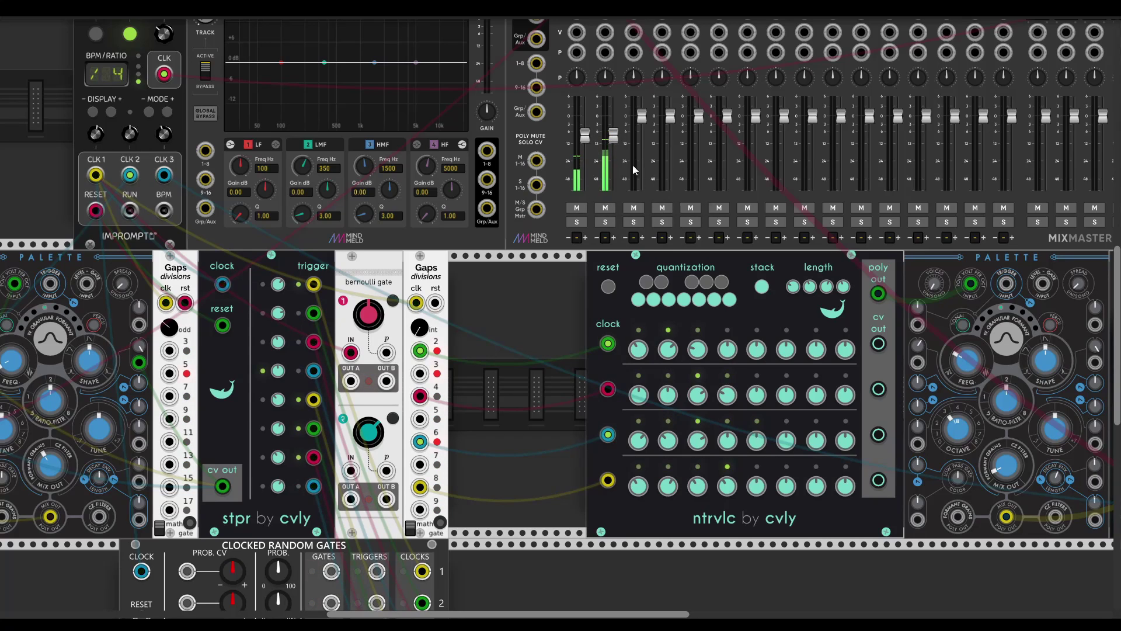
# Set mixer channel 1's level to about -6.1 dB and mute the channel.
pyautogui.hscroll(4, 761, 261)
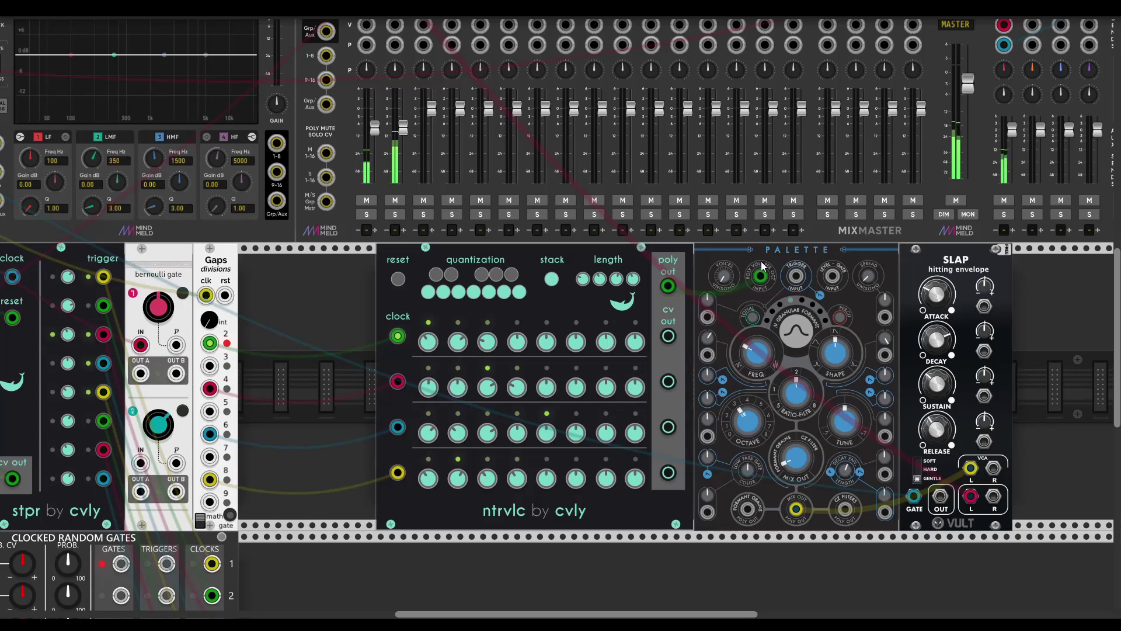
pyautogui.moveTo(373, 138); pyautogui.dragTo(373, 133)
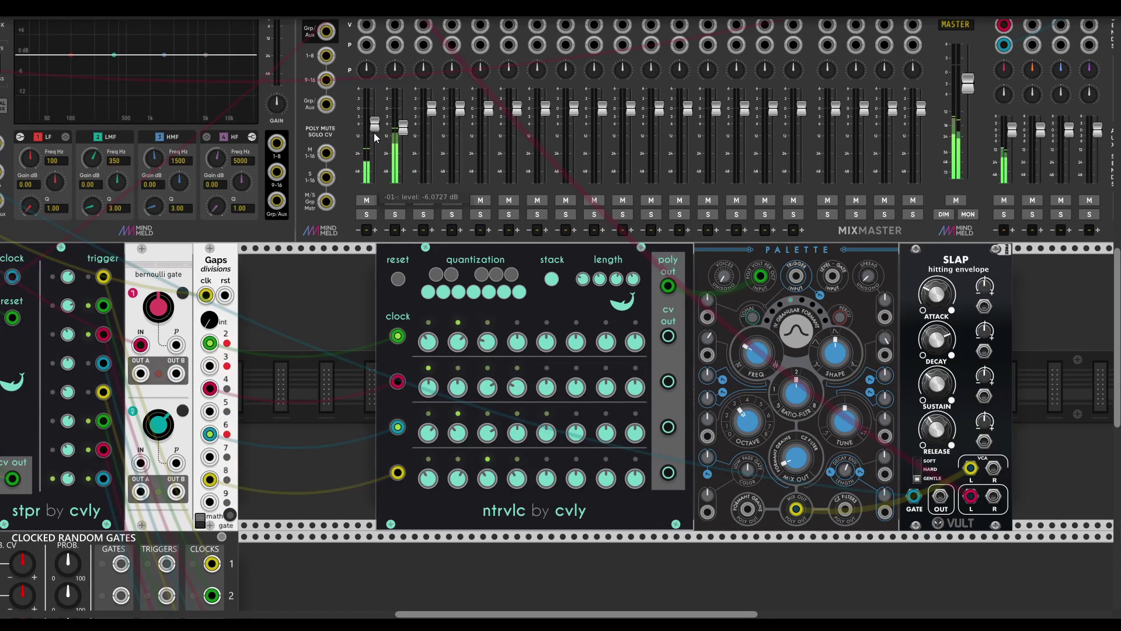
pyautogui.click(372, 199)
# Set the second Palette's harmonics to 1 and its morph to about 0.04.
pyautogui.hscroll(2, 661, 355)
pyautogui.scroll(-1, 661, 355)
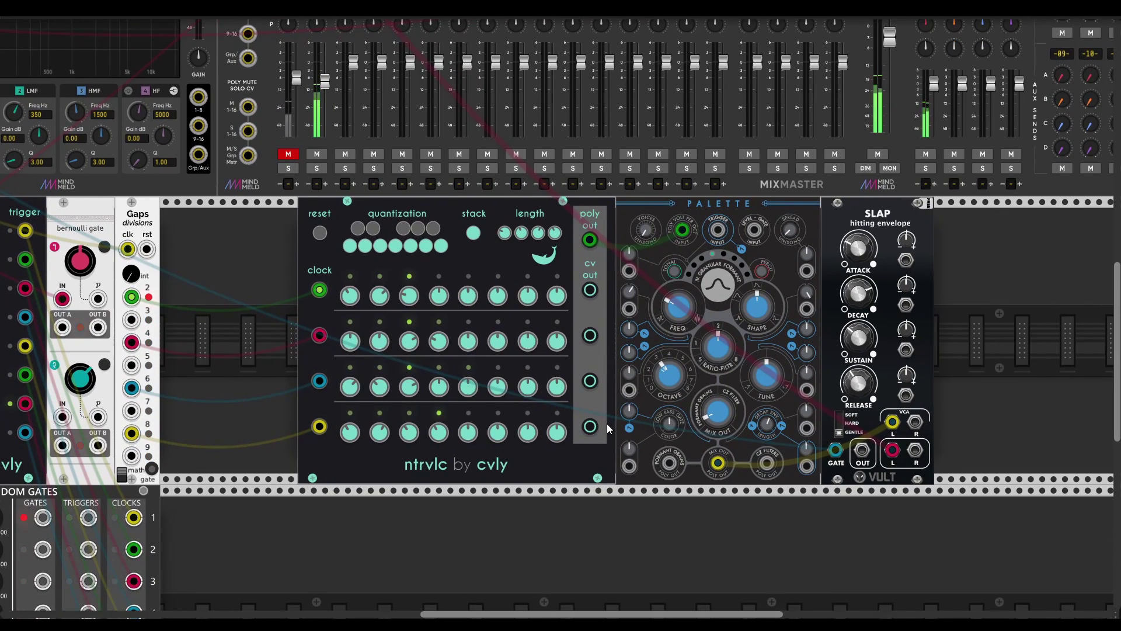
pyautogui.hscroll(-1, 607, 423)
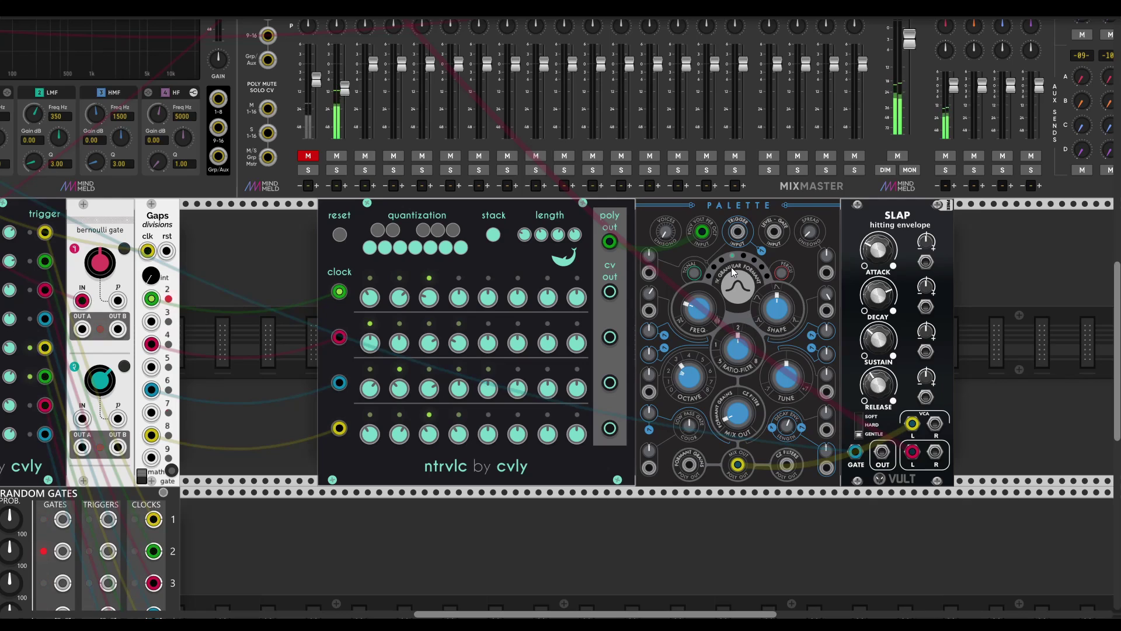
pyautogui.moveTo(731, 268); pyautogui.dragTo(731, 267)
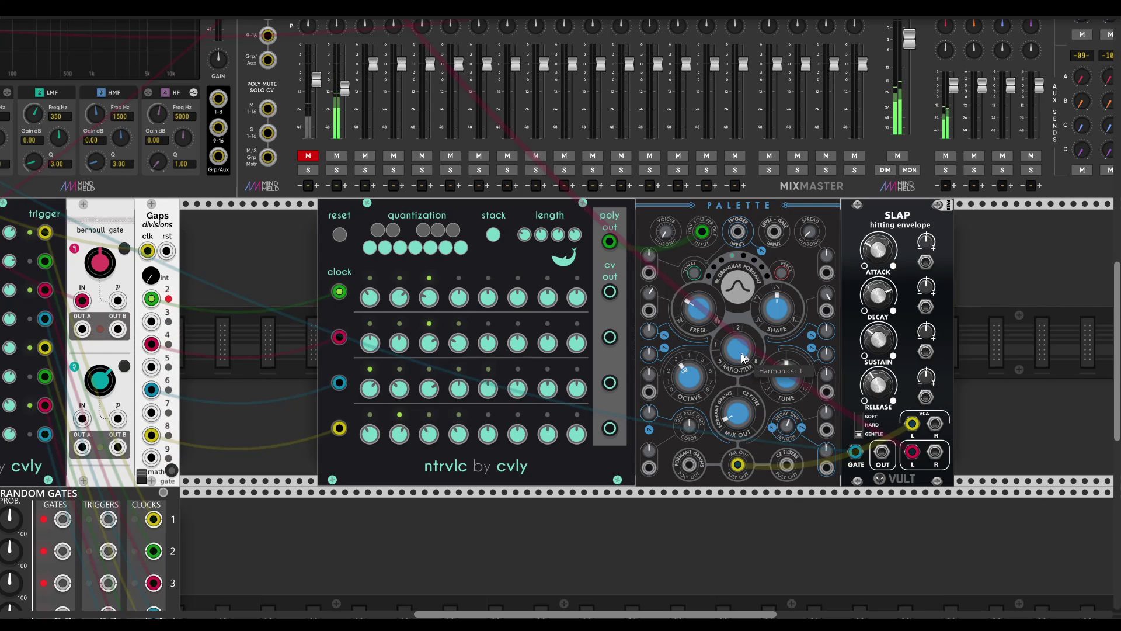
pyautogui.moveTo(777, 309); pyautogui.dragTo(776, 307)
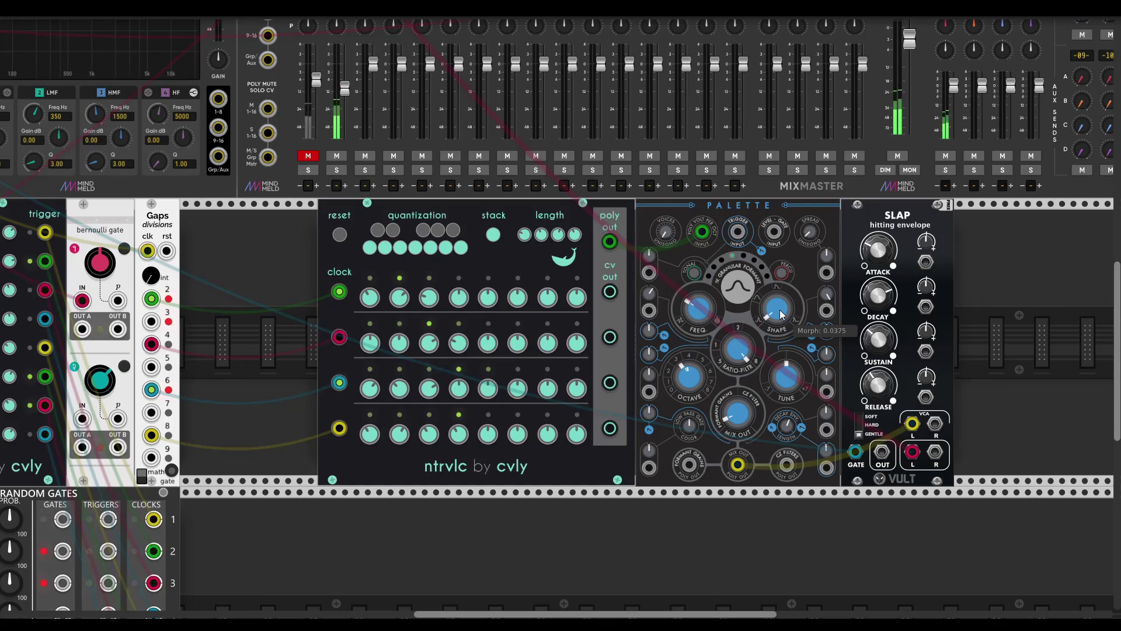
# Duplicate the Clocked Random Gates module and move the second Gaps' clock cable to the copy's clock input.
pyautogui.hscroll(-7, 250, 308)
pyautogui.scroll(-2, 250, 308)
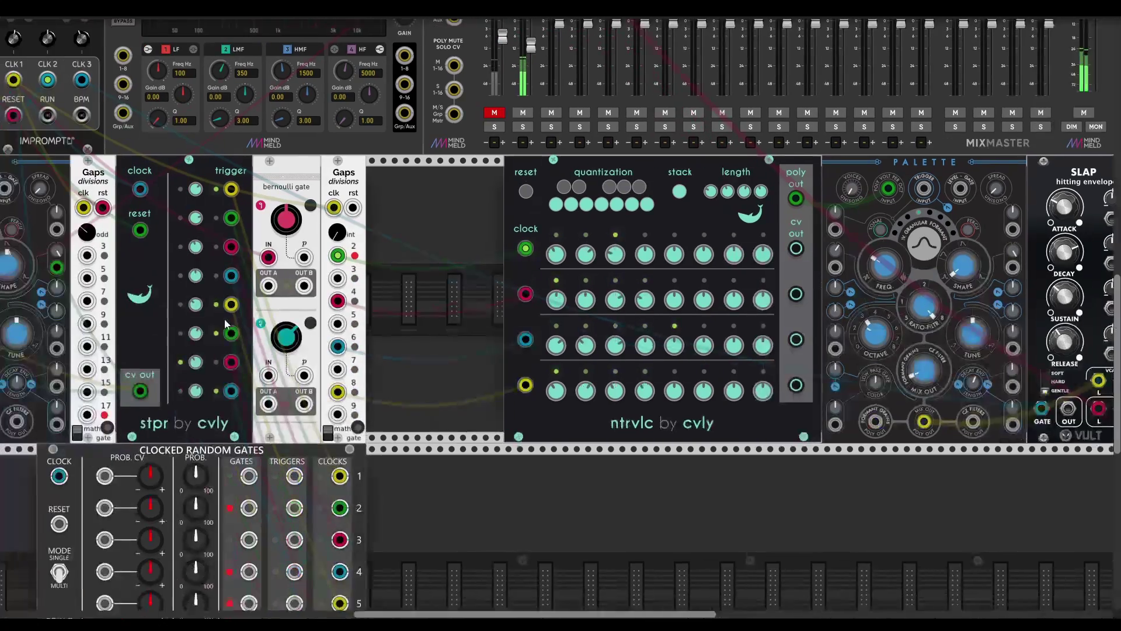
pyautogui.hscroll(-2, 559, 338)
pyautogui.scroll(-3, 559, 338)
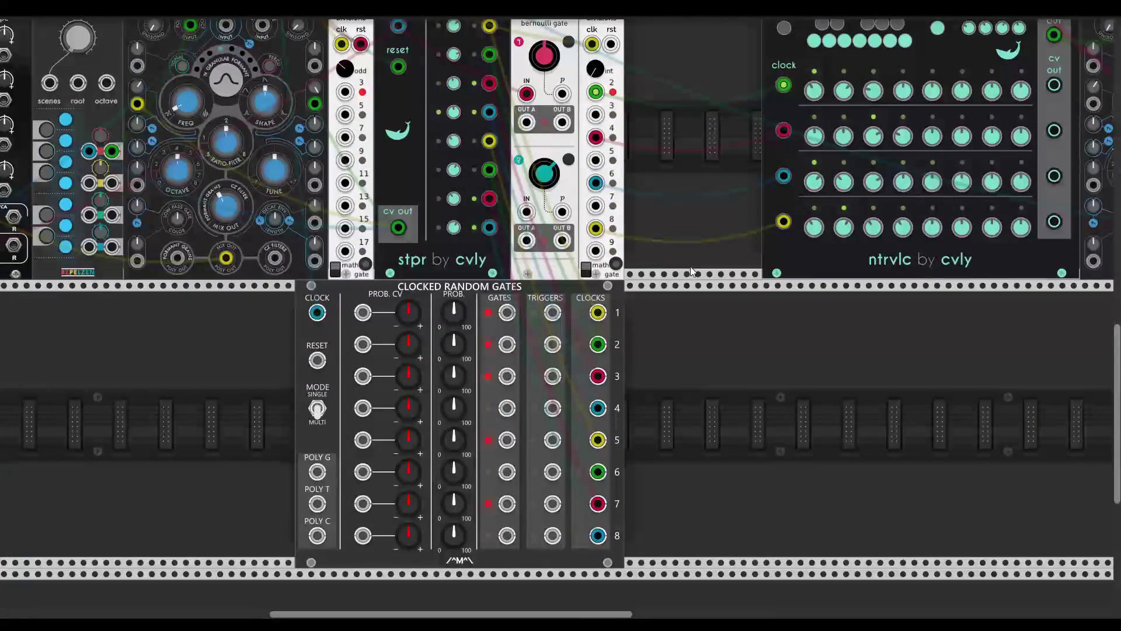
pyautogui.scroll(1, 689, 276)
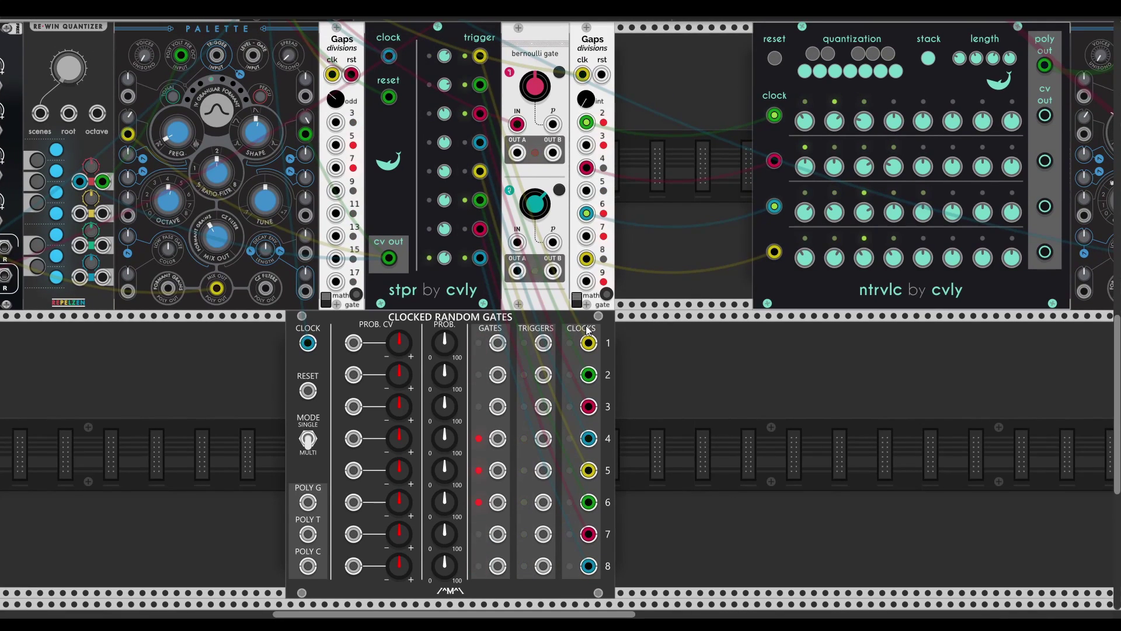
pyautogui.hotkey('ctrl', 'd')
pyautogui.moveTo(582, 74); pyautogui.dragTo(638, 342)
# Replace ntrvlc's four Gaps clock connections with cables from the copied Clocked Random Gates' clock outputs 2 to 5.
pyautogui.rightClick(774, 117)
pyautogui.rightClick(774, 162)
pyautogui.rightClick(774, 208)
pyautogui.rightClick(775, 248)
pyautogui.moveTo(774, 115); pyautogui.dragTo(774, 160)
pyautogui.moveTo(774, 206); pyautogui.dragTo(775, 251)
pyautogui.hscroll(3, 718, 183)
pyautogui.scroll(-1, 718, 183)
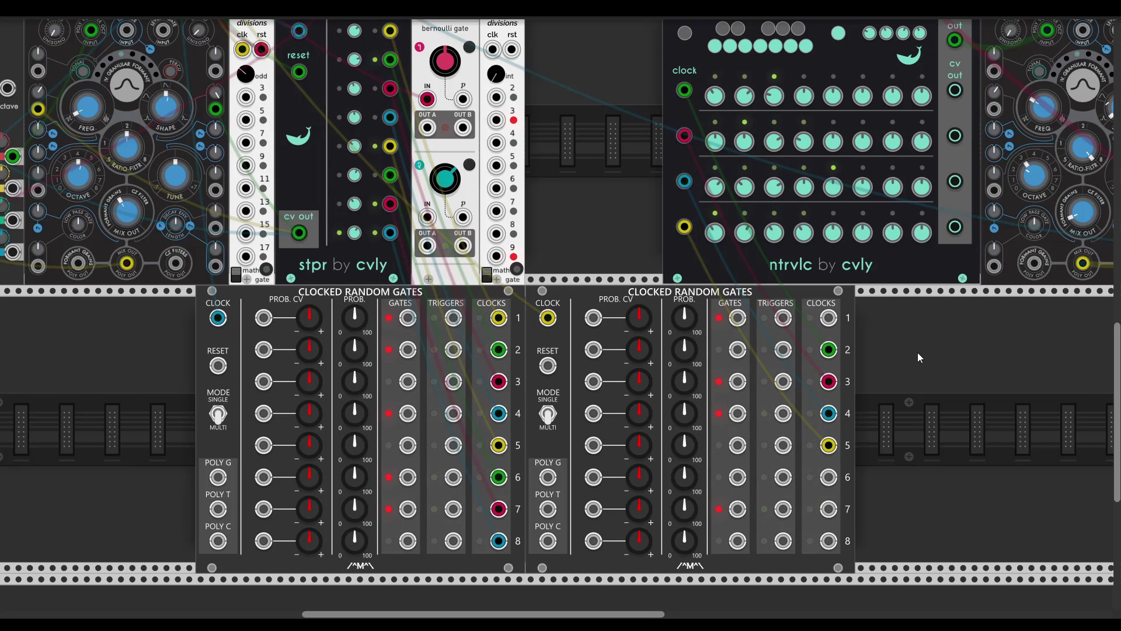
# Raise the copied Clocked Random Gates' probability for gate 2 and lower the probabilities for gates 3 and 4.
pyautogui.hscroll(5, 917, 352)
pyautogui.scroll(2, 917, 352)
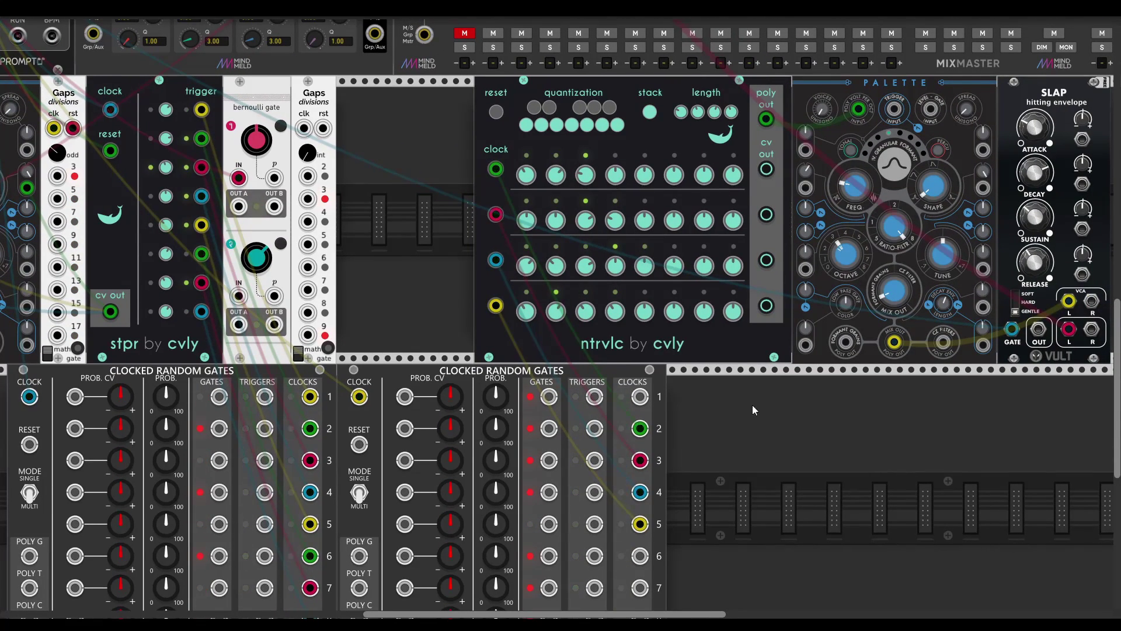
pyautogui.scroll(-3, 762, 380)
pyautogui.hscroll(-1, 759, 397)
pyautogui.hscroll(-2, 723, 282)
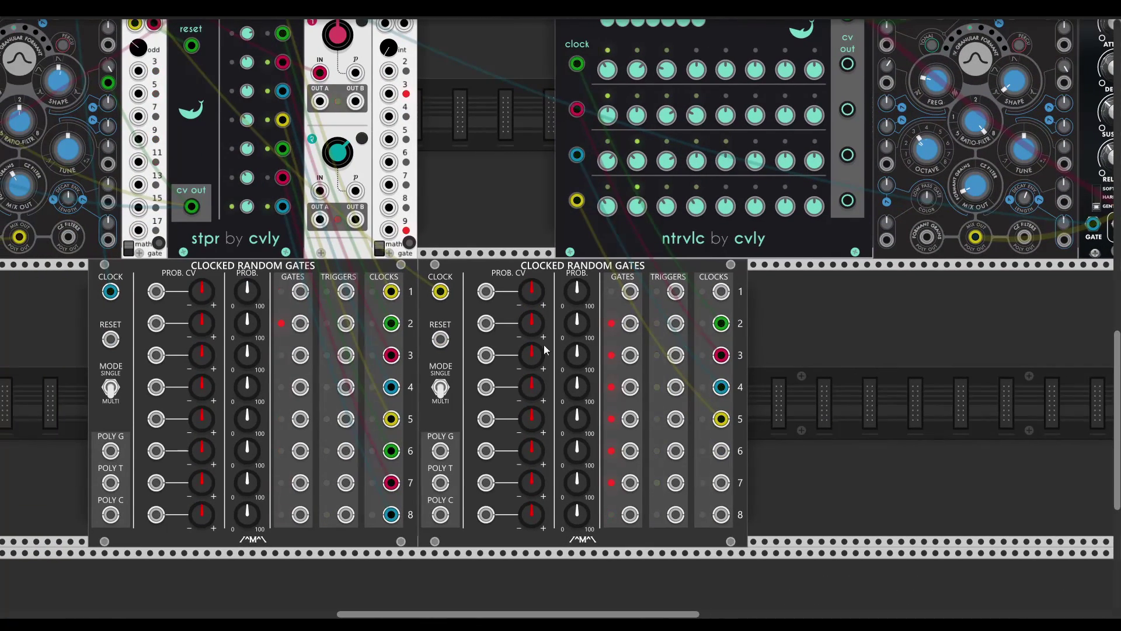
pyautogui.moveTo(577, 323); pyautogui.dragTo(577, 310)
pyautogui.moveTo(576, 355); pyautogui.dragTo(581, 388)
# Rewire the copied Clocked Random Gates' clock input to the Impromptu clock's CLK 3 output.
pyautogui.scroll(4, 580, 387)
pyautogui.hscroll(-5, 579, 388)
pyautogui.moveTo(646, 426); pyautogui.dragTo(338, 216)
pyautogui.scroll(3, 526, 262)
pyautogui.scroll(2, 408, 198)
pyautogui.scroll(-10, 625, 359)
pyautogui.hscroll(3, 624, 359)
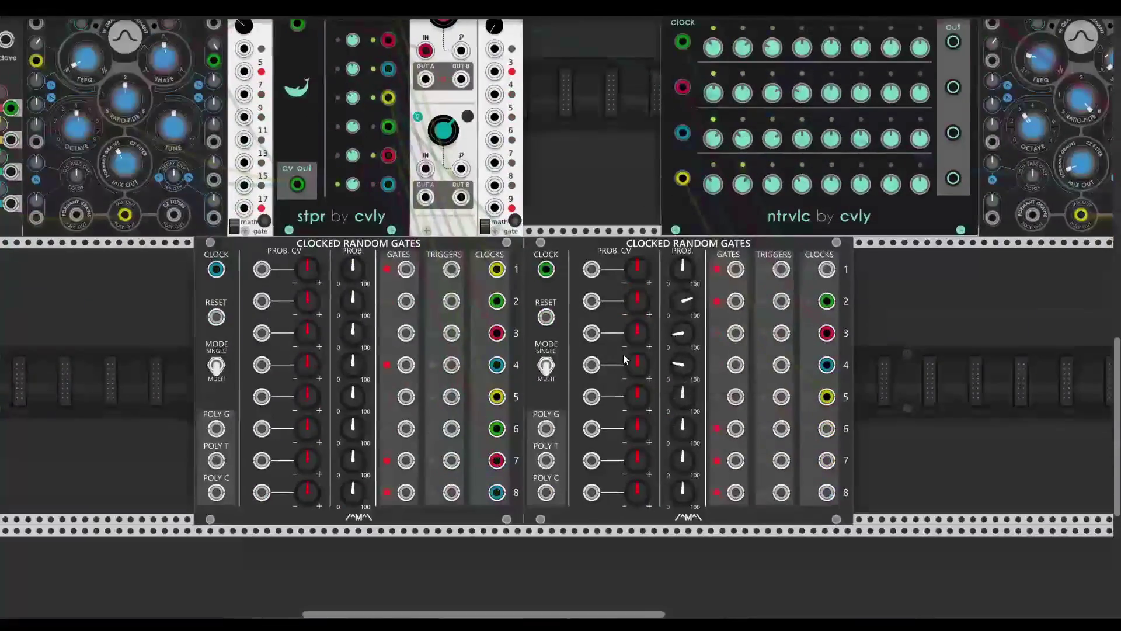
pyautogui.scroll(4, 567, 209)
pyautogui.hscroll(3, 566, 209)
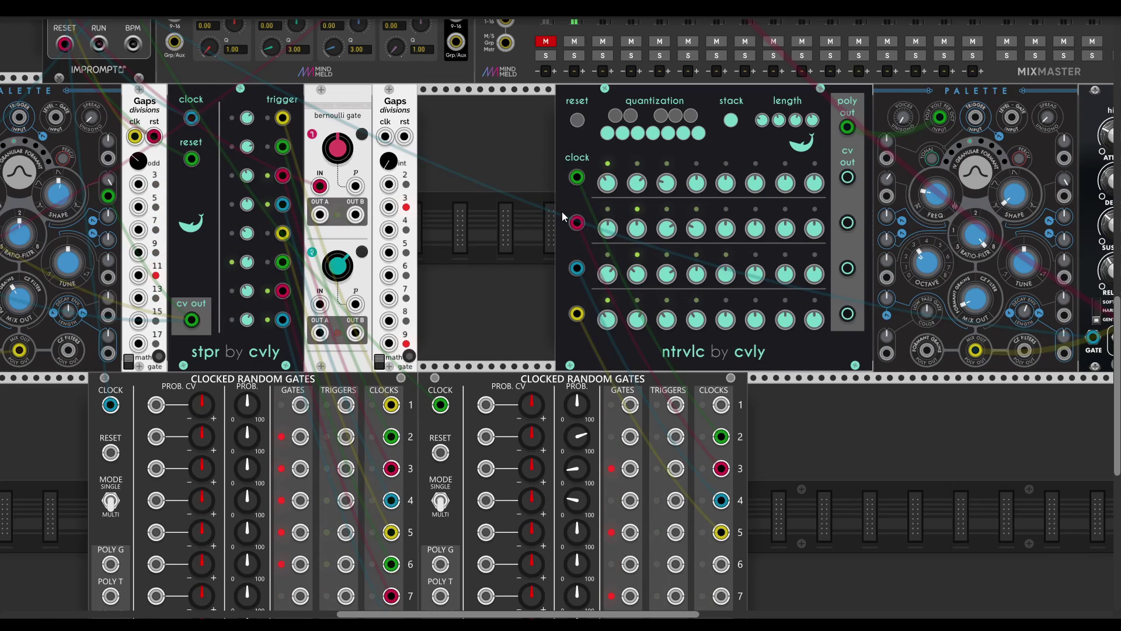
pyautogui.moveTo(613, 232)
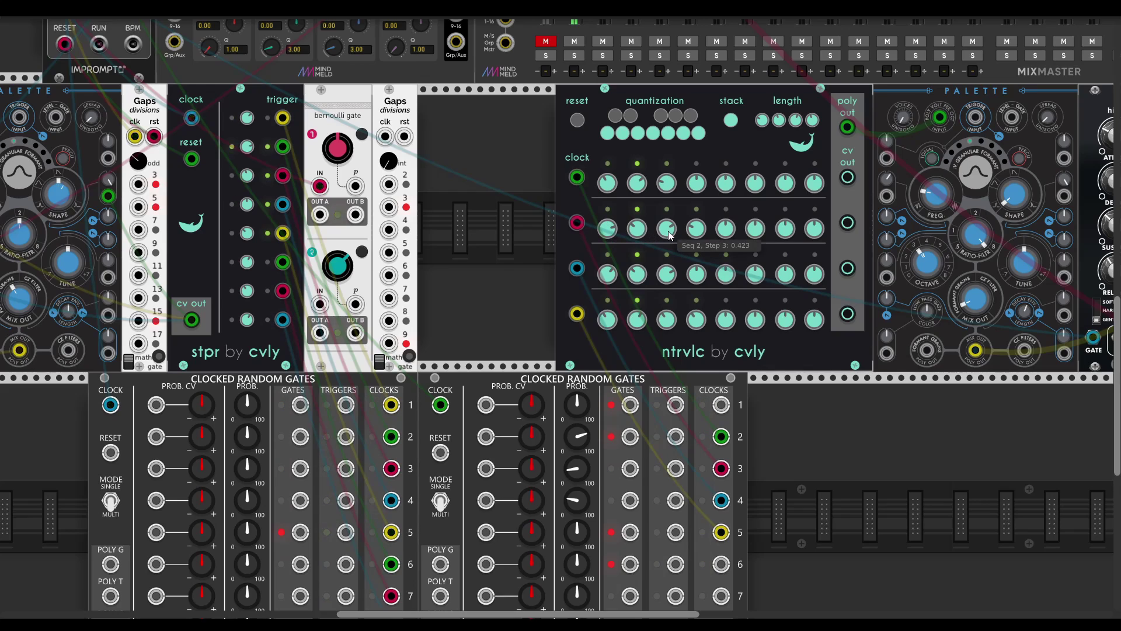
pyautogui.moveTo(674, 186)
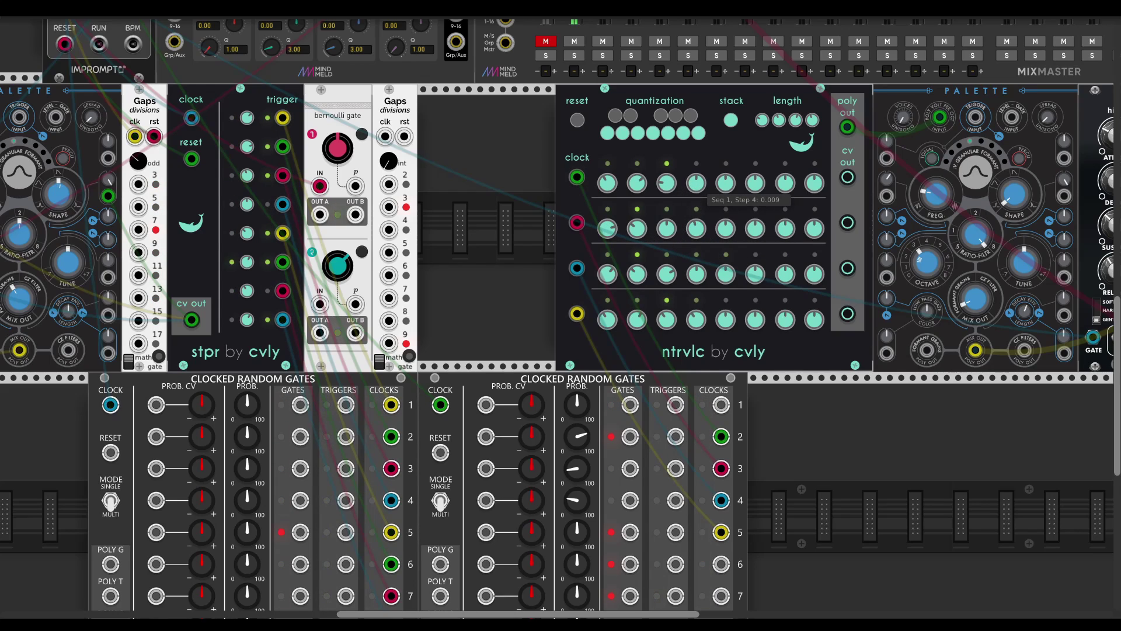
pyautogui.moveTo(765, 122)
pyautogui.moveTo(696, 319)
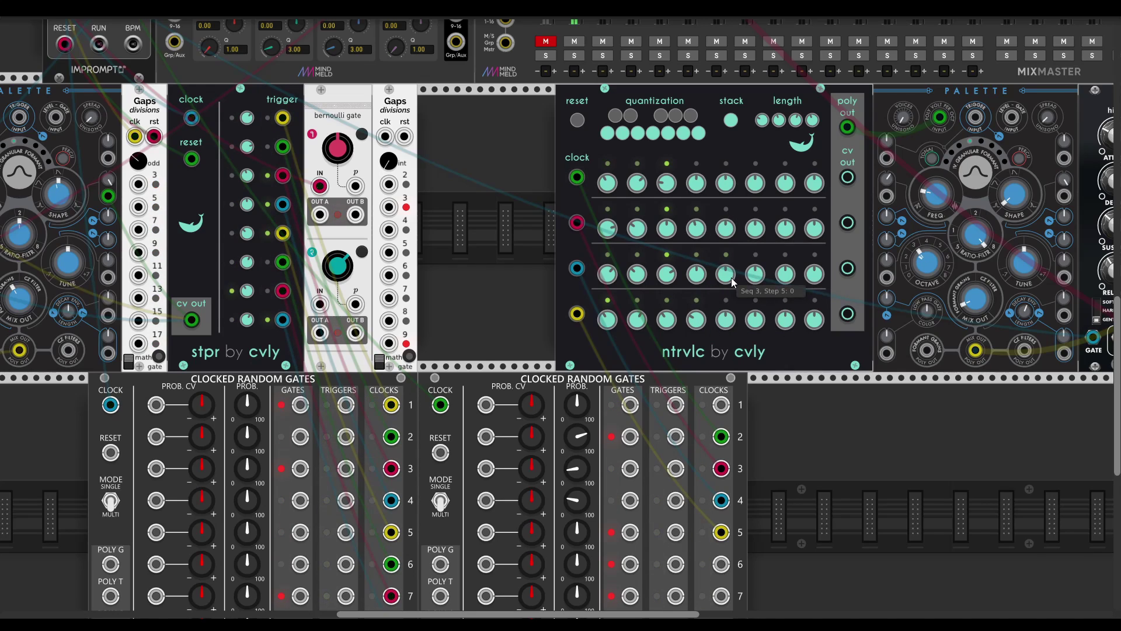
# Unmute mixer channel 1 and raise the faders of channels 1 and 2.
pyautogui.scroll(5, 656, 219)
pyautogui.hscroll(3, 656, 218)
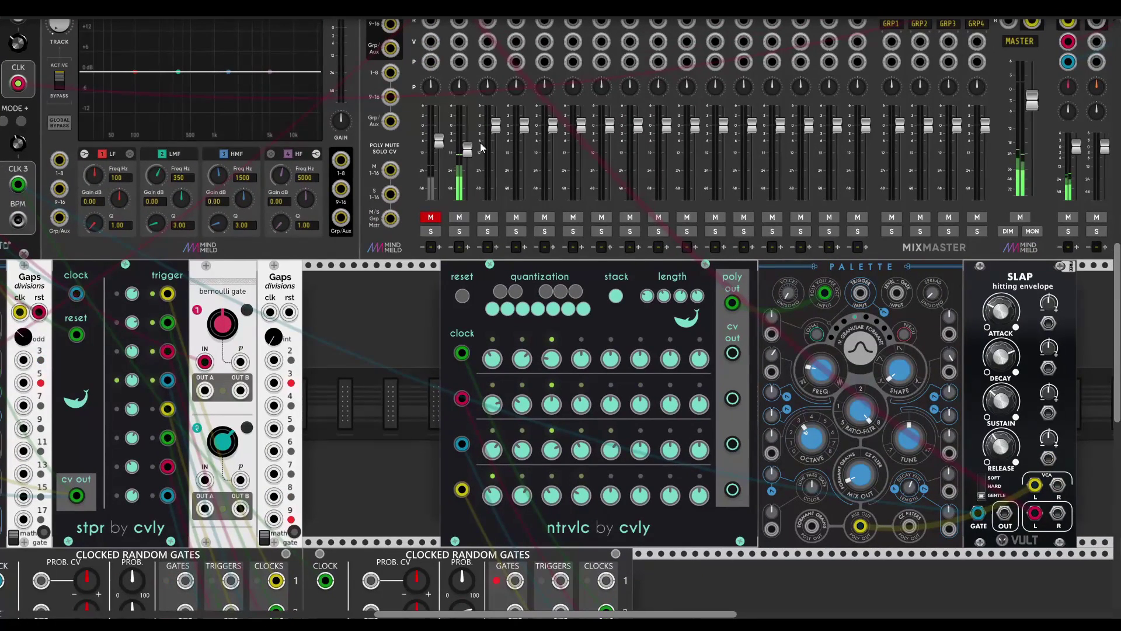
pyautogui.click(430, 216)
pyautogui.moveTo(439, 159); pyautogui.dragTo(467, 154)
# Lower the second Palette's frequency slightly.
pyautogui.moveTo(832, 374); pyautogui.dragTo(832, 382)
pyautogui.moveTo(832, 371)
# Search the module library for "reve" and add Valley's Plateau reverb beside the Chronoblob delay.
pyautogui.scroll(13, 830, 366)
pyautogui.hscroll(15, 829, 367)
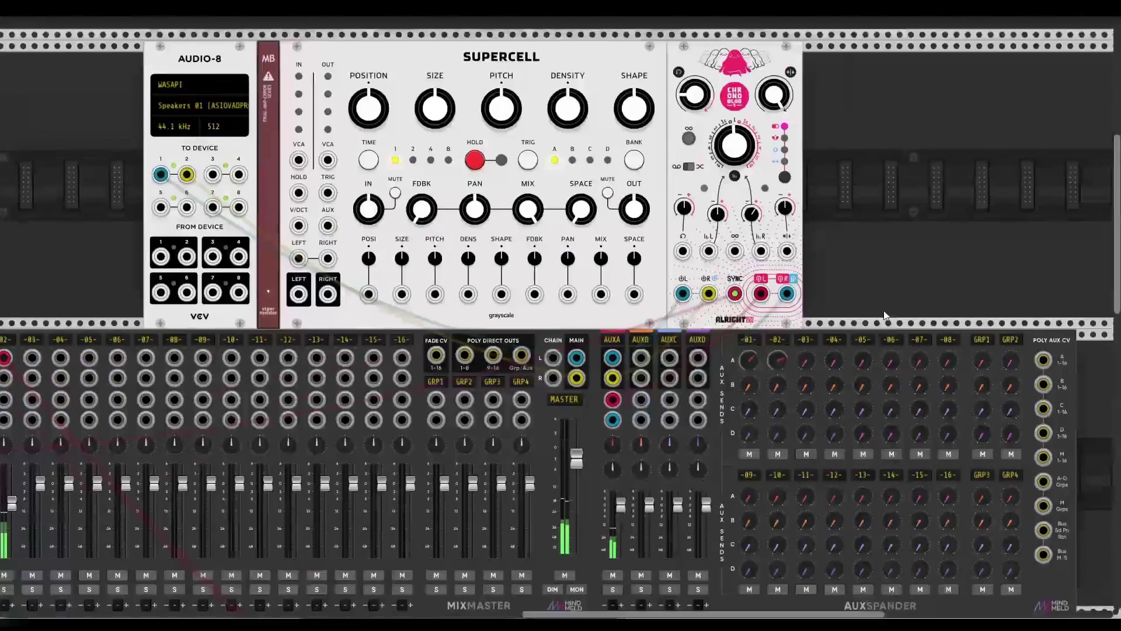
pyautogui.rightClick(836, 171)
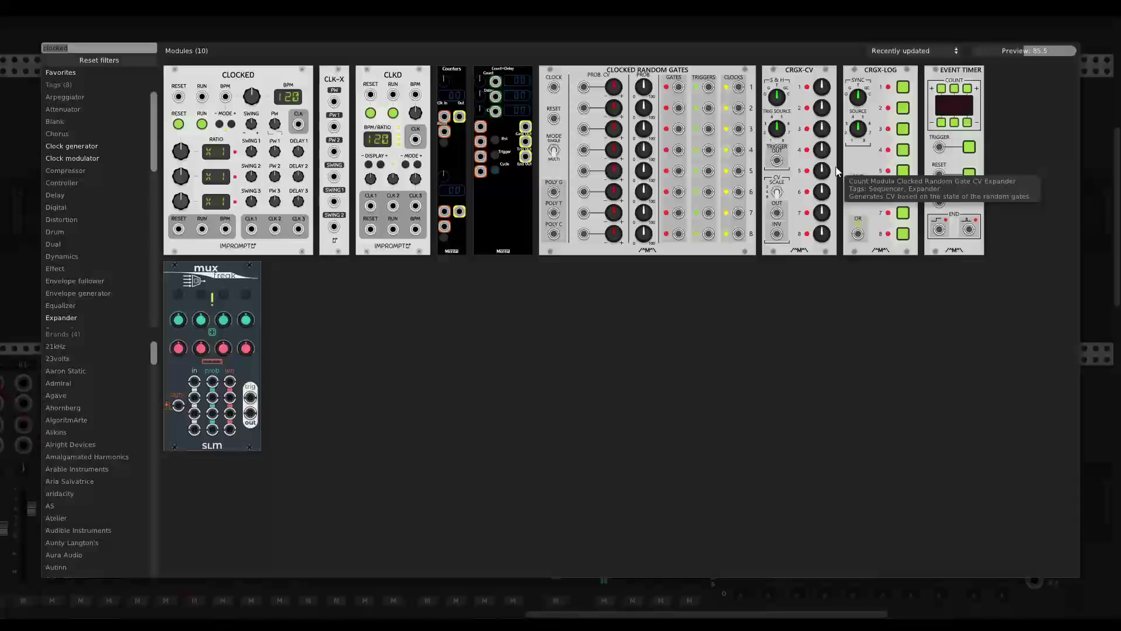
pyautogui.write('reve')
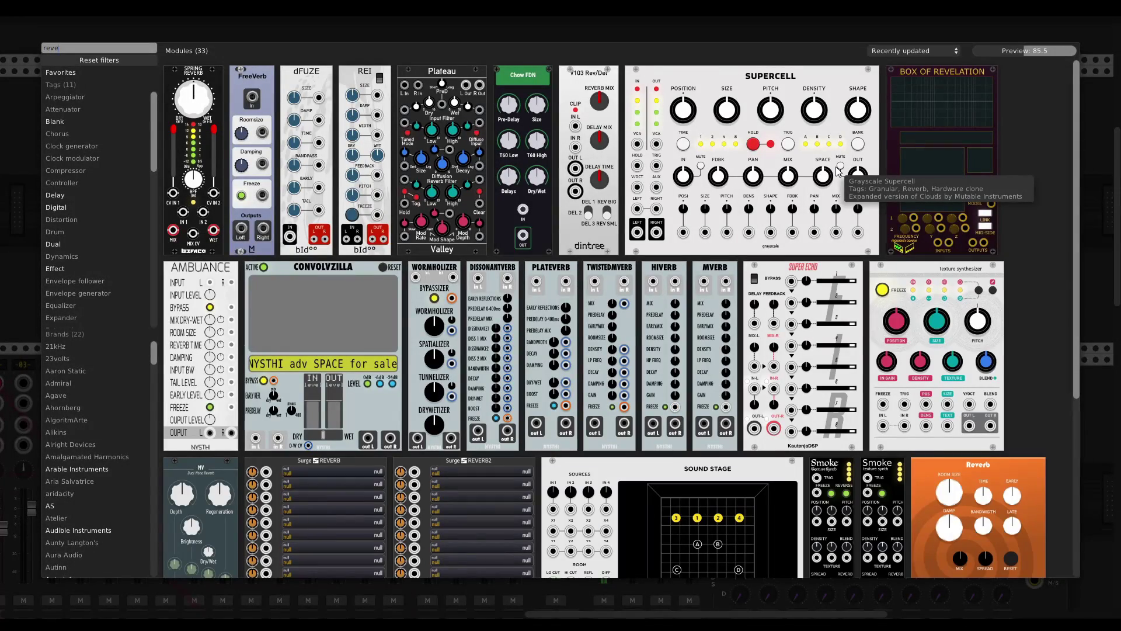
pyautogui.click(439, 179)
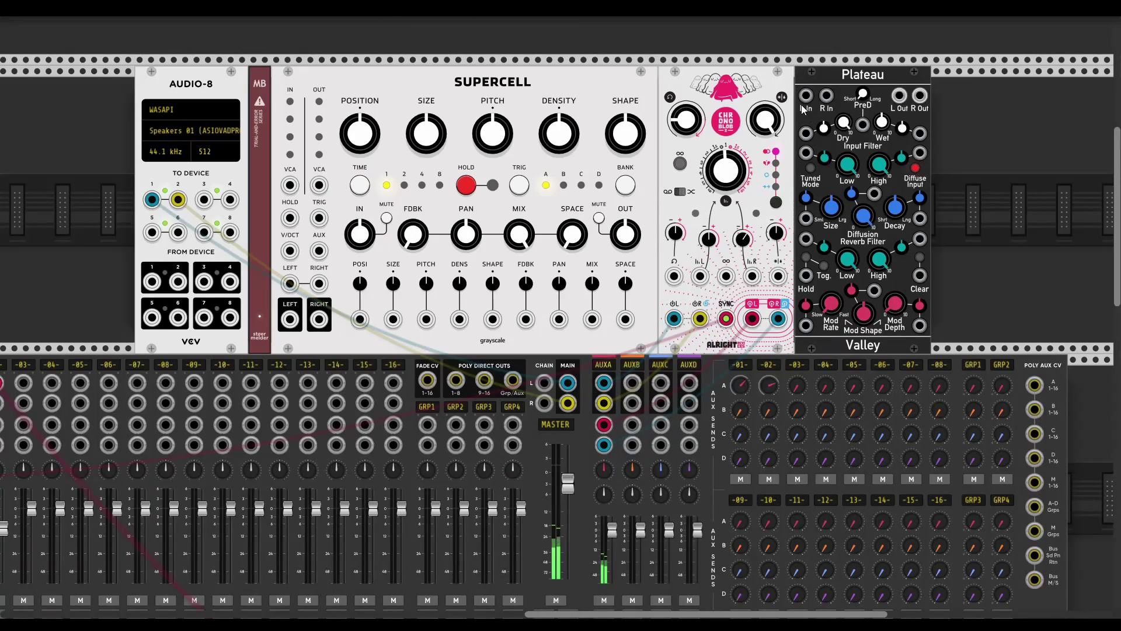
# Patch Plateau's stereo inputs and outputs to the mixer's AUX B send and return, and lower its dry level.
pyautogui.moveTo(806, 96)
pyautogui.mouseDown()
pyautogui.moveTo(698, 250)
pyautogui.moveTo(649, 376)
pyautogui.moveTo(632, 383)
pyautogui.moveTo(826, 96)
pyautogui.mouseUp()
pyautogui.moveTo(899, 95)
pyautogui.mouseDown()
pyautogui.moveTo(635, 430)
pyautogui.moveTo(817, 175)
pyautogui.moveTo(919, 95)
pyautogui.mouseUp()
pyautogui.moveTo(843, 124)
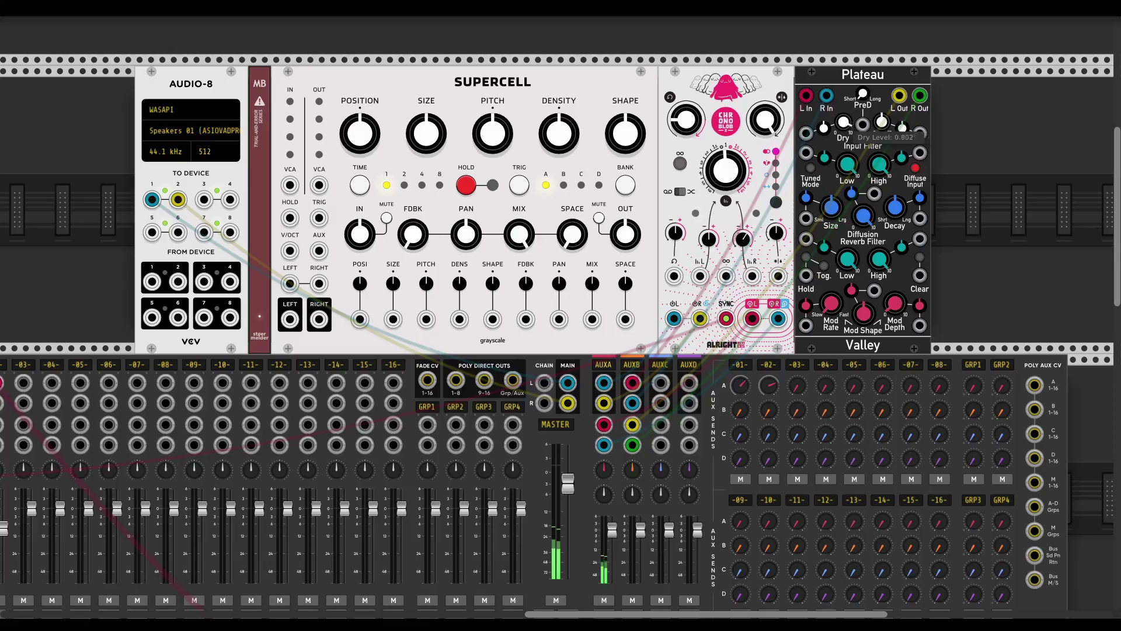
# Raise mixer channel 2's AUX B send to feed the Plateau reverb.
pyautogui.scroll(-13, 896, 243)
pyautogui.hscroll(-6, 896, 243)
pyautogui.scroll(3, 881, 370)
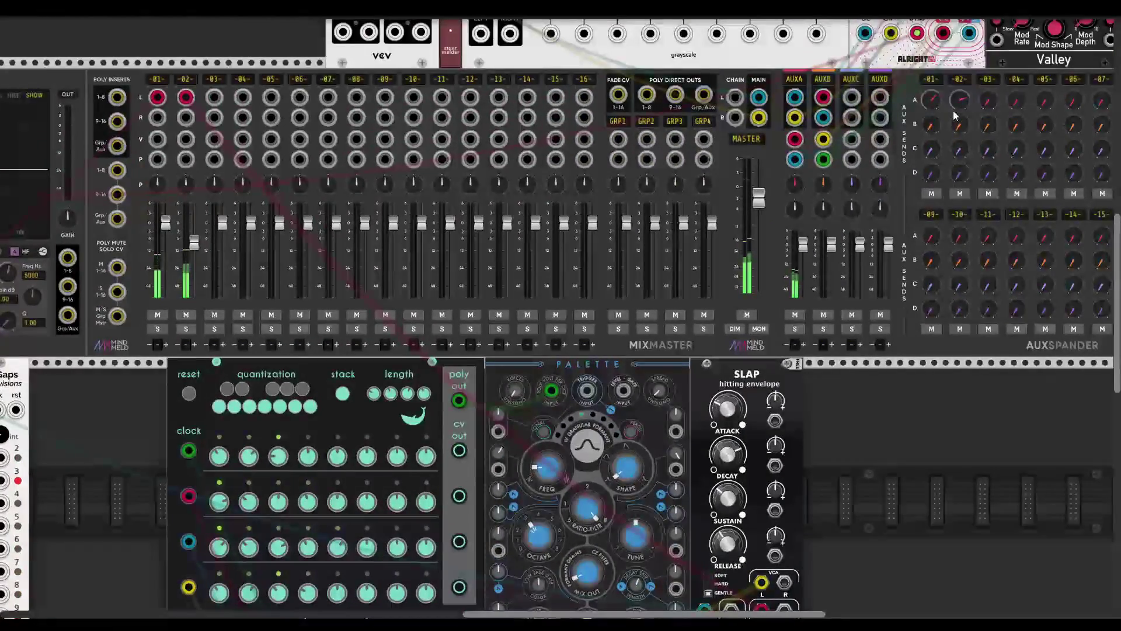
pyautogui.scroll(2, 953, 111)
pyautogui.hscroll(3, 952, 111)
pyautogui.hscroll(-1, 786, 216)
pyautogui.moveTo(831, 234)
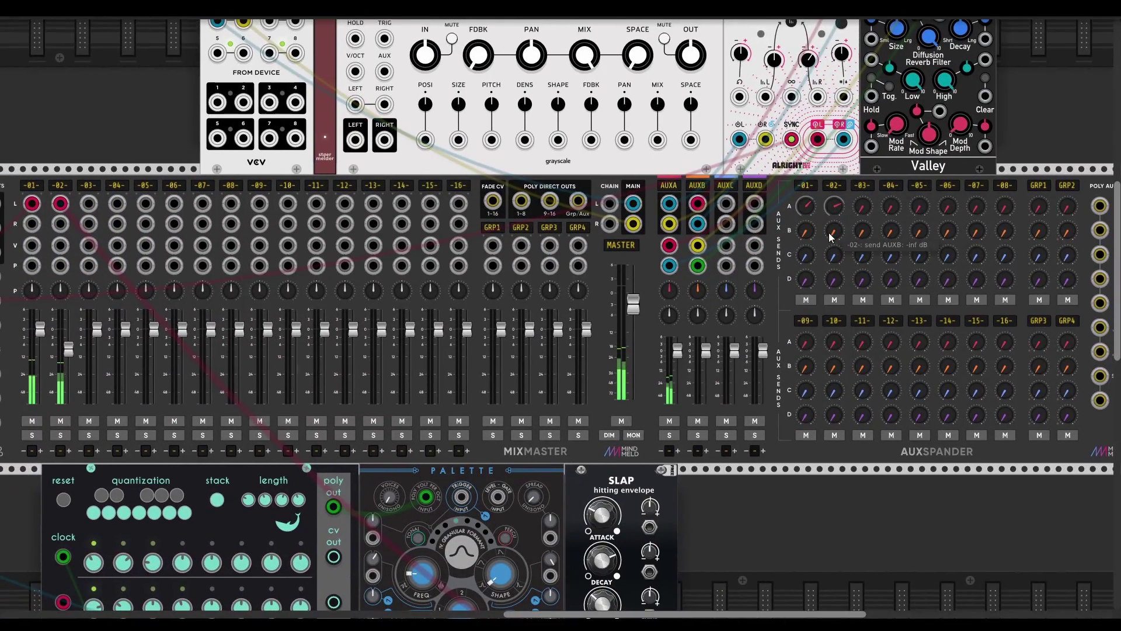
pyautogui.scroll(4, 898, 216)
pyautogui.hscroll(1, 898, 216)
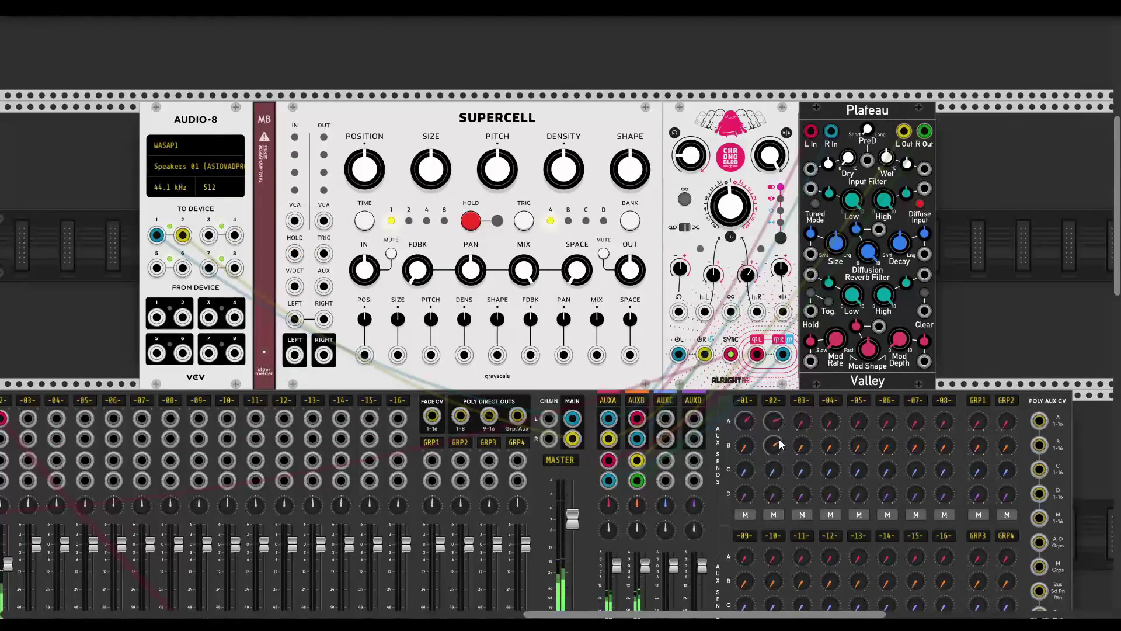
pyautogui.moveTo(783, 444); pyautogui.dragTo(783, 433)
pyautogui.moveTo(907, 252)
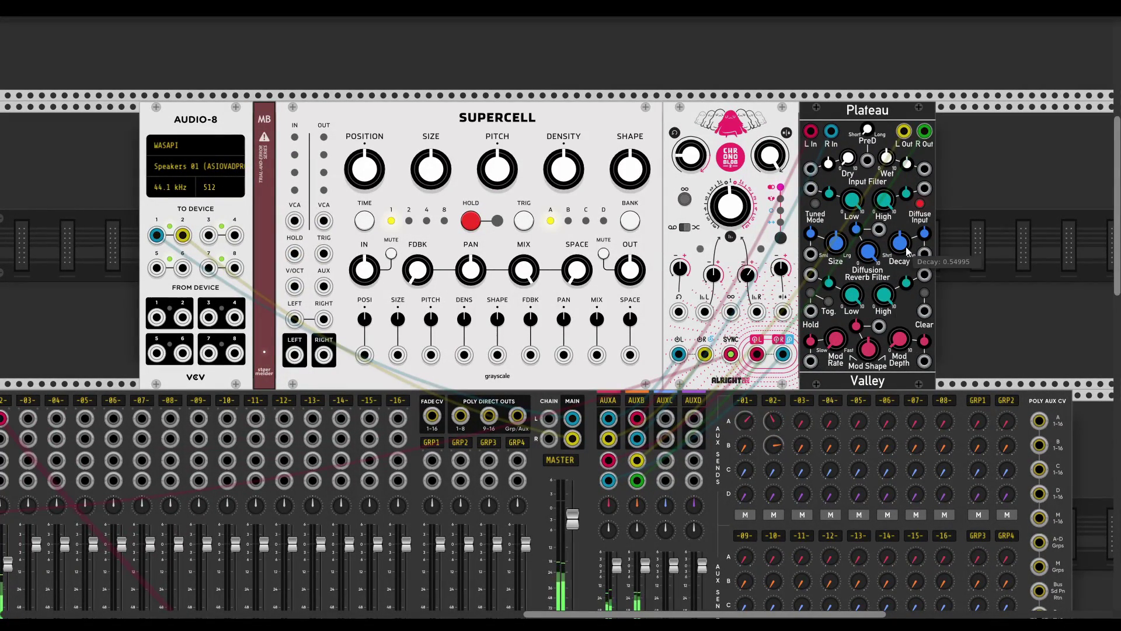
pyautogui.scroll(-1, 914, 180)
pyautogui.hscroll(-2, 914, 179)
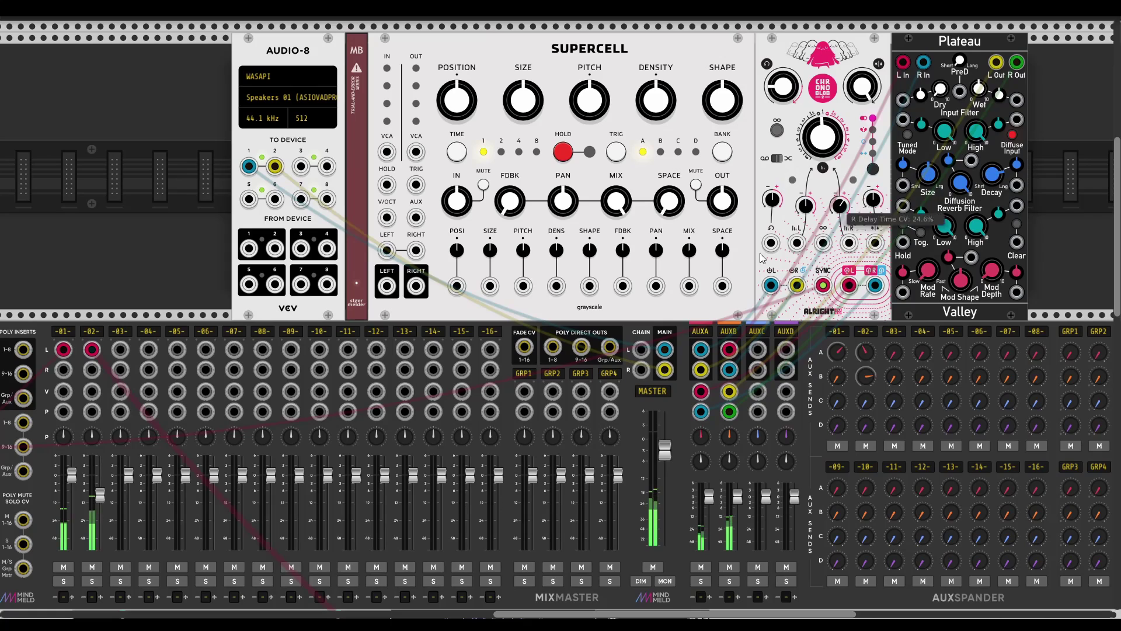
pyautogui.moveTo(986, 226)
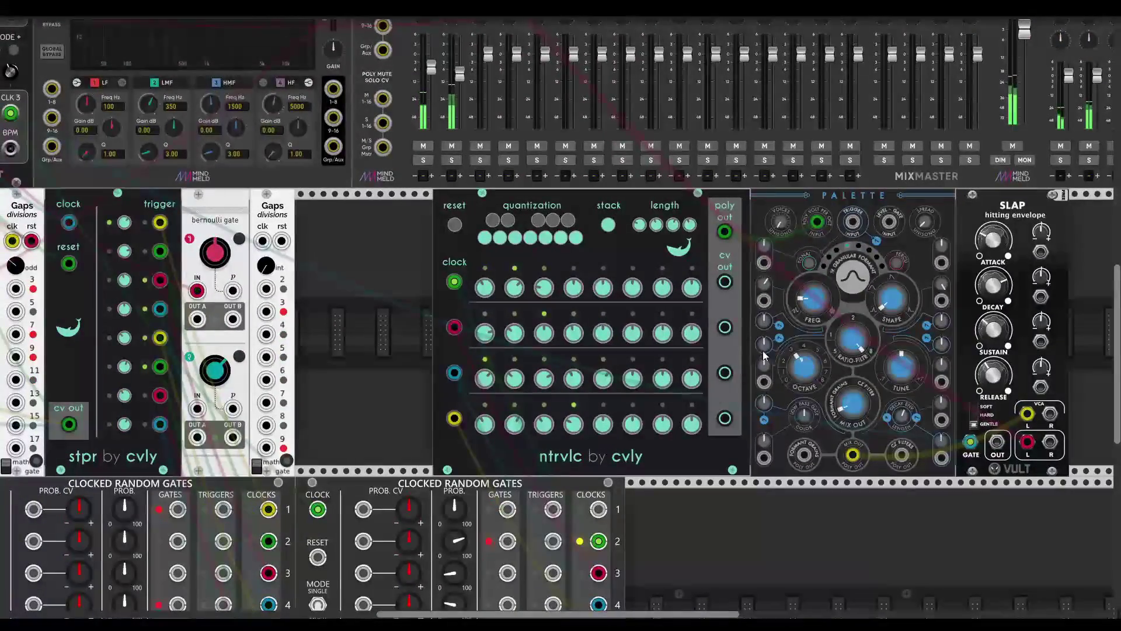
pyautogui.moveTo(815, 303)
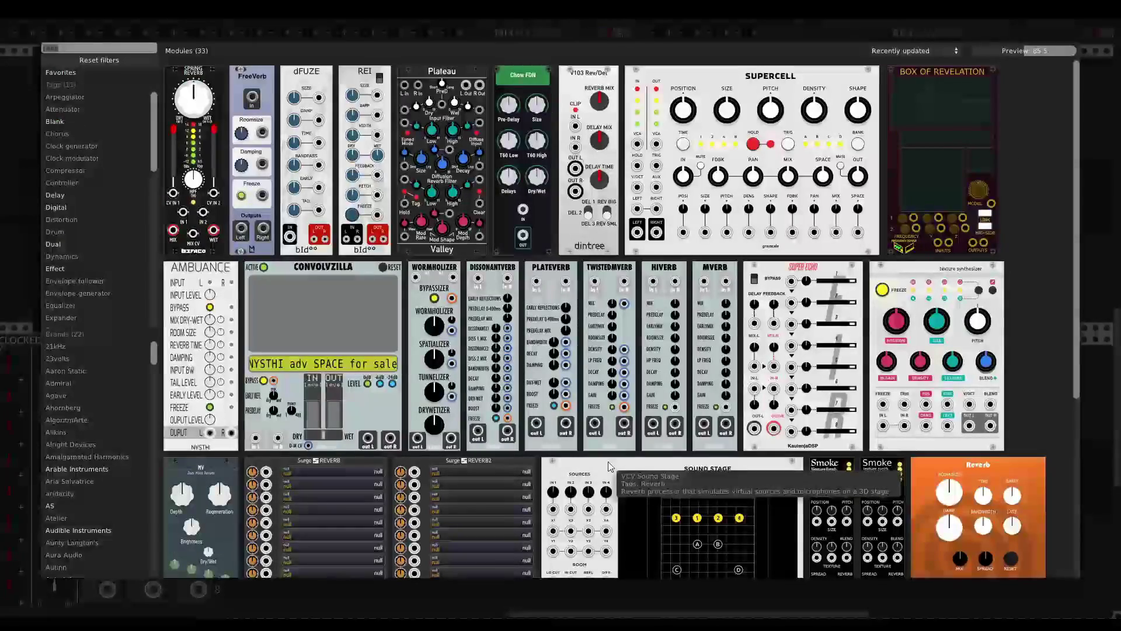
# Clear the module library search and add Vult's Nitrous acid filter beside SLAP.
pyautogui.press('BackSpace')
pyautogui.press('BackSpace')
pyautogui.press('BackSpace')
pyautogui.press('BackSpace')
pyautogui.write('m')
pyautogui.press('BackSpace')
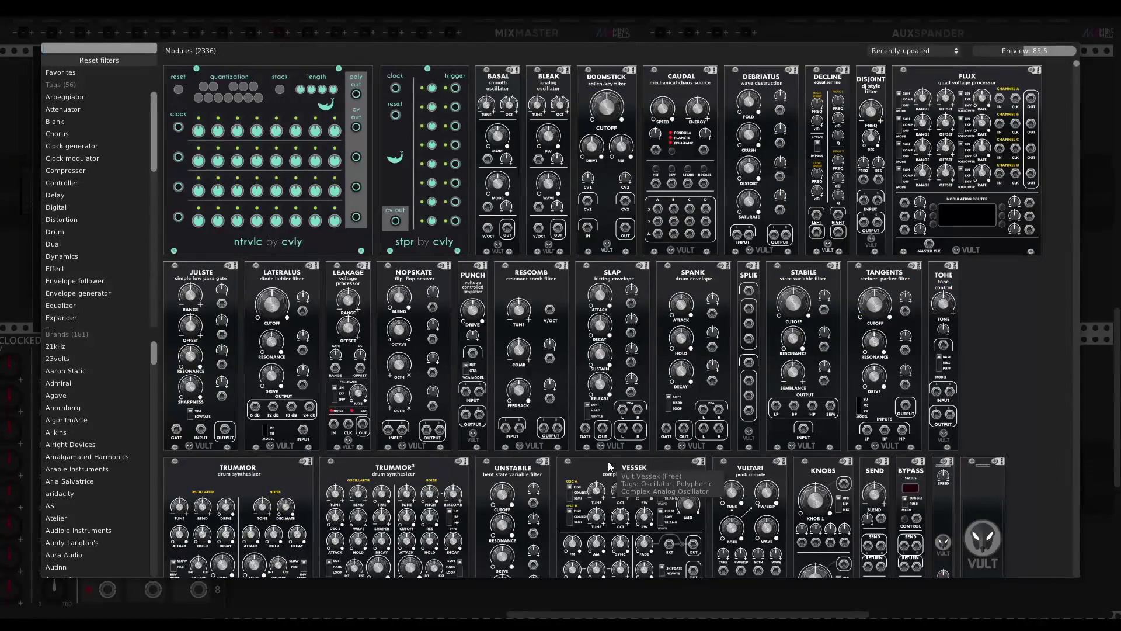
pyautogui.scroll(-4, 1038, 348)
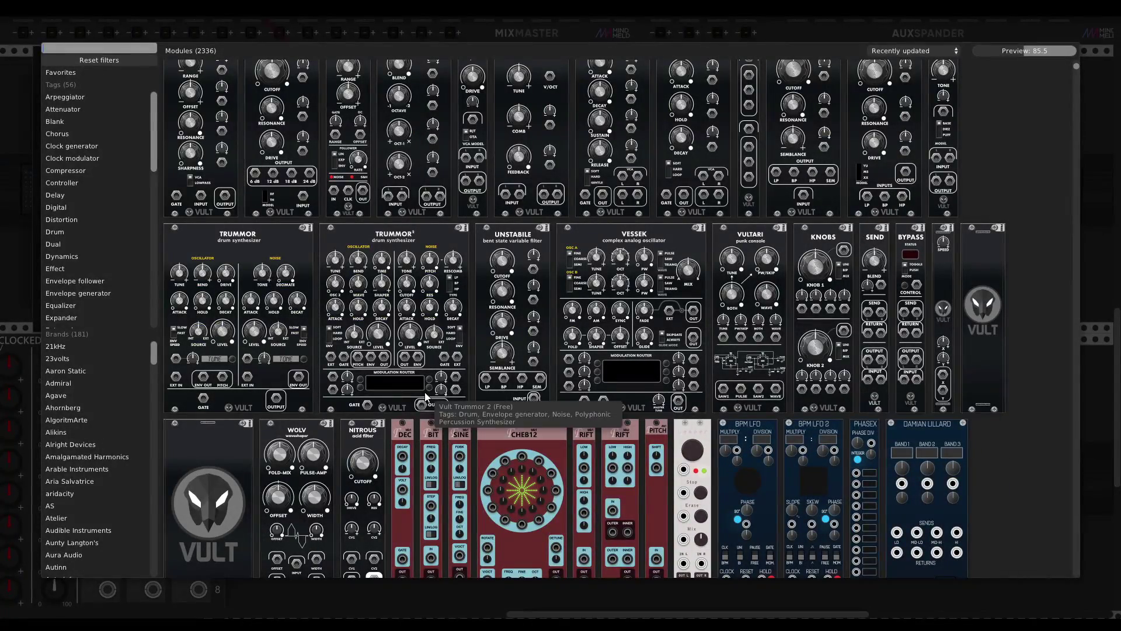
pyautogui.click(362, 436)
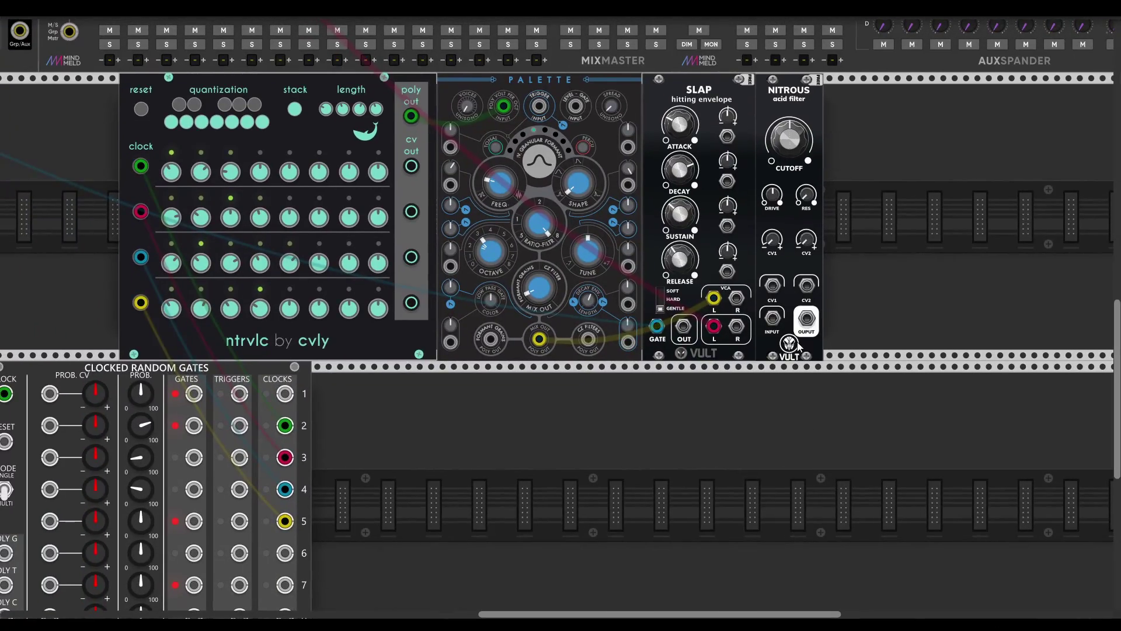
# Route the second Palette's mix output through Nitrous into SLAP's left VCA input, set the filter cutoff to about 45% and adjust its resonance.
pyautogui.moveTo(538, 339); pyautogui.dragTo(713, 327)
pyautogui.moveTo(807, 319); pyautogui.dragTo(715, 299)
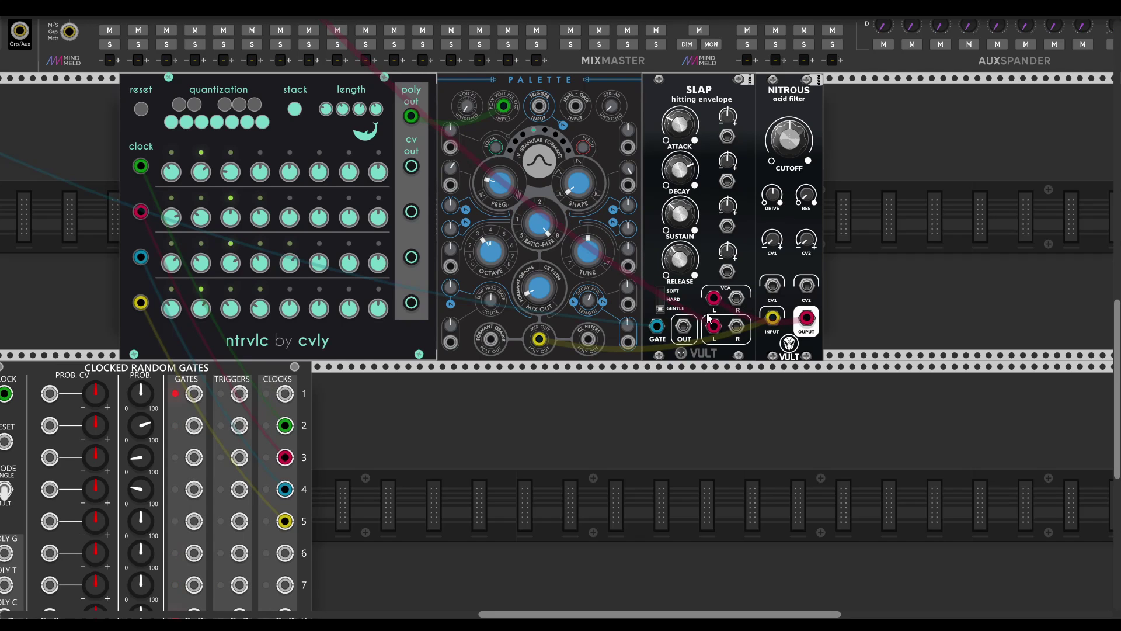
pyautogui.scroll(2, 681, 239)
pyautogui.moveTo(836, 212); pyautogui.dragTo(836, 190)
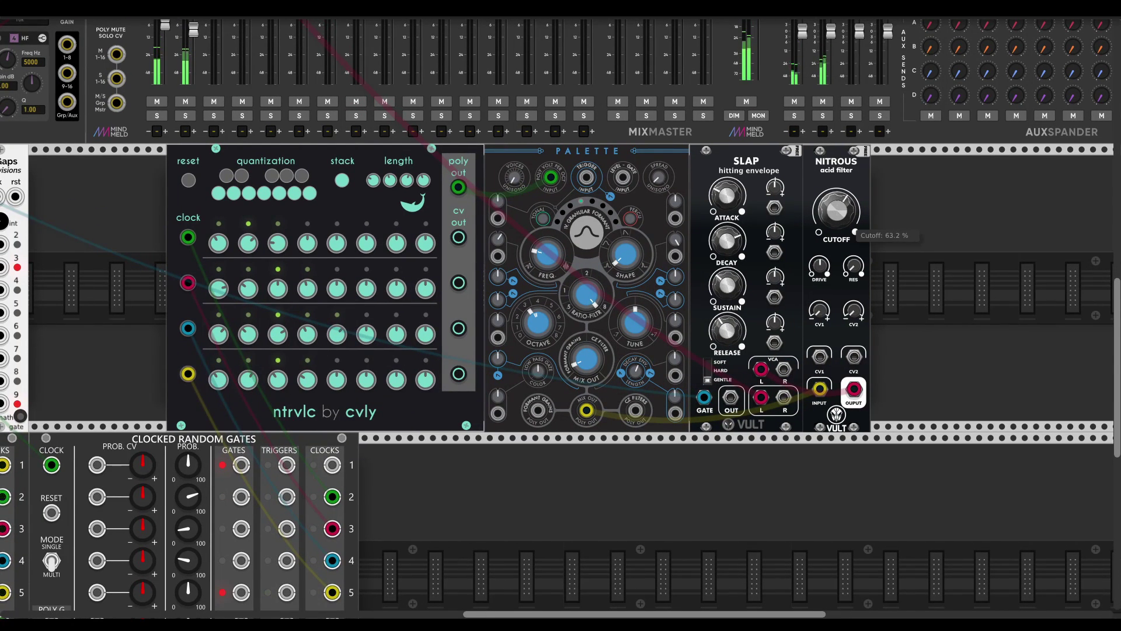
pyautogui.moveTo(853, 265)
pyautogui.mouseDown()
pyautogui.moveTo(853, 240)
pyautogui.moveTo(854, 262)
pyautogui.mouseUp()
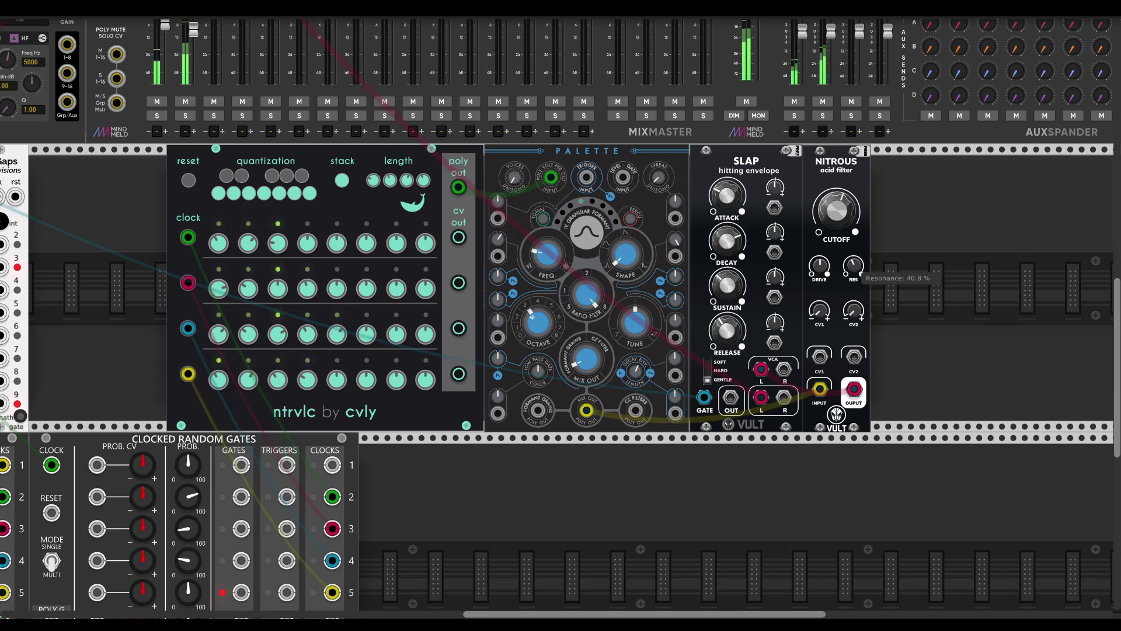
pyautogui.moveTo(852, 265); pyautogui.dragTo(840, 228)
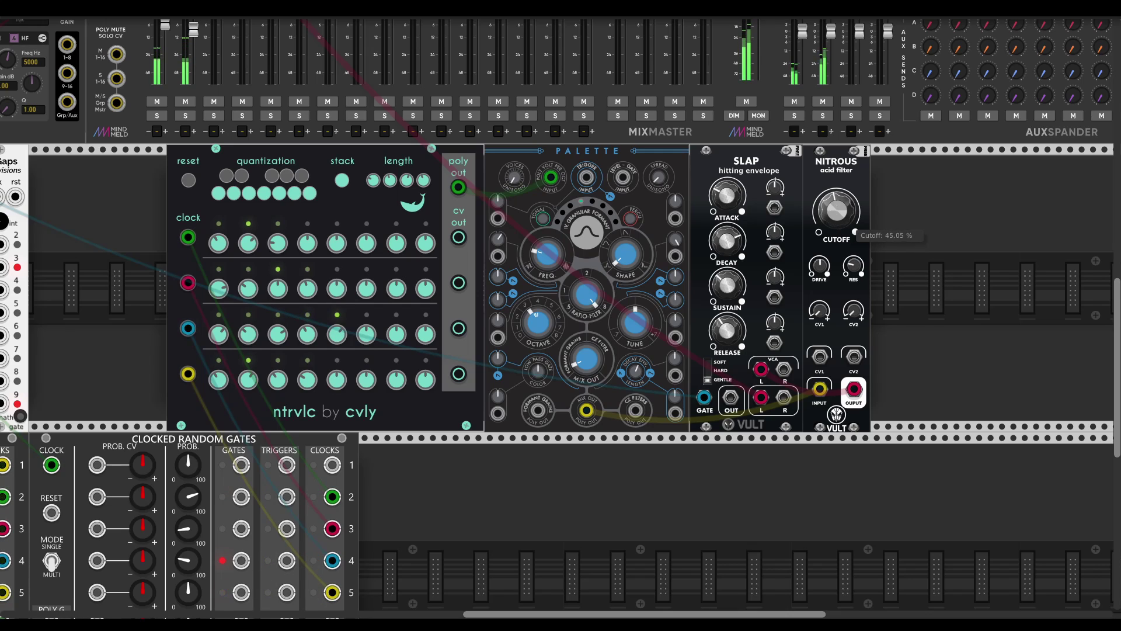
# Patch ntrvlc's first two CV outputs to Nitrous's CV1 and CV2, raising the CV1 amount to about 73% and the CV2 amount as well.
pyautogui.moveTo(820, 356); pyautogui.dragTo(458, 237)
pyautogui.moveTo(458, 283); pyautogui.dragTo(854, 357)
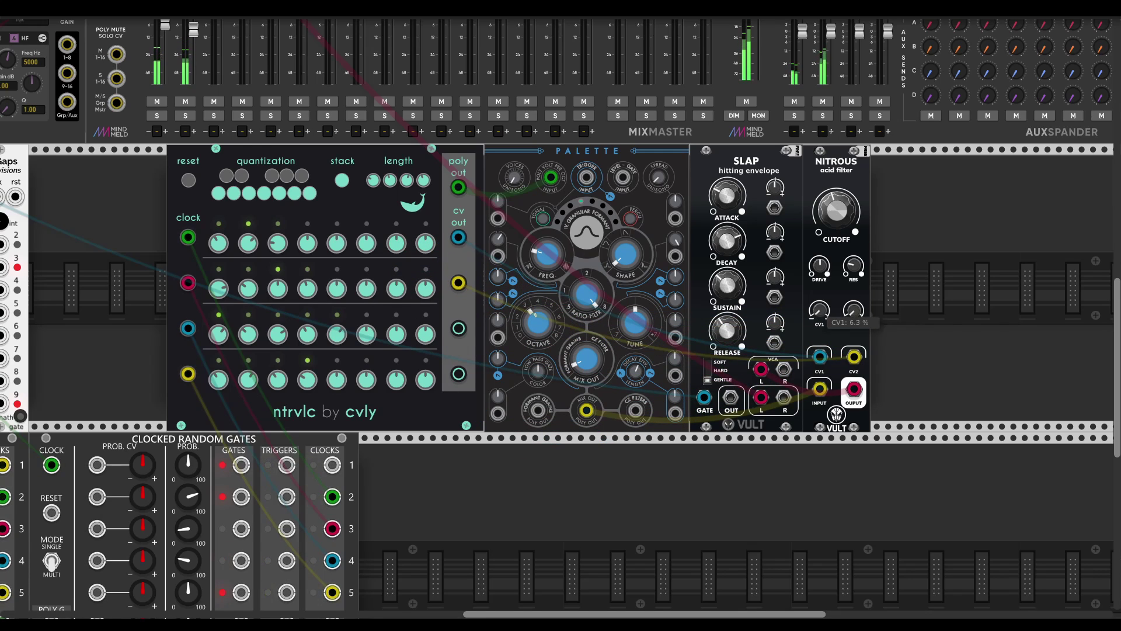
pyautogui.moveTo(853, 310); pyautogui.dragTo(853, 245)
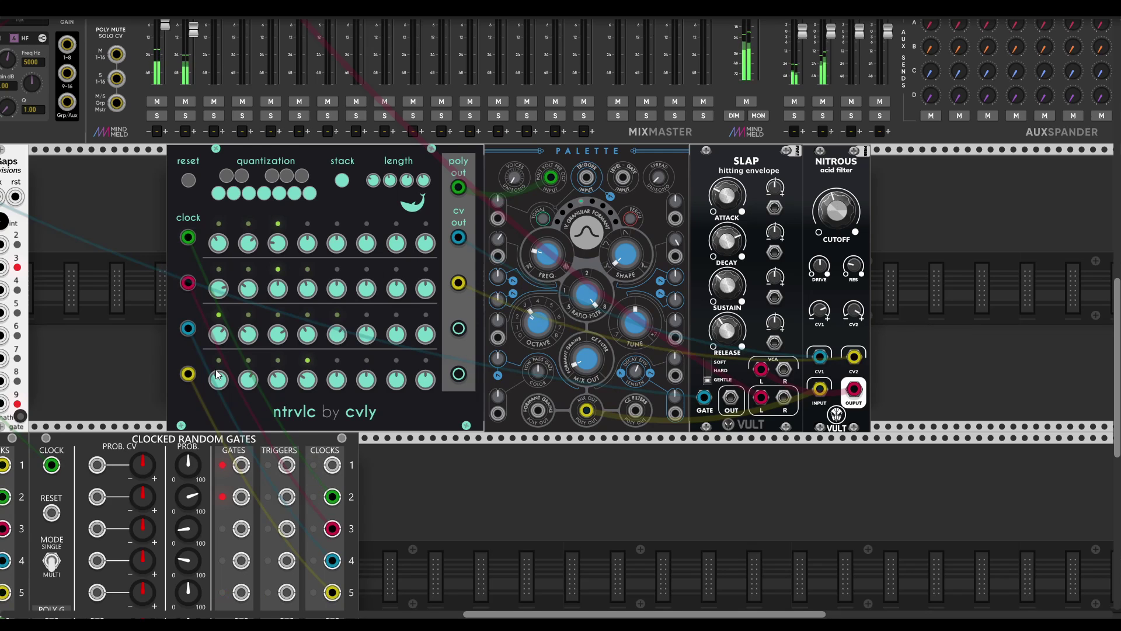
pyautogui.moveTo(215, 374); pyautogui.dragTo(270, 394)
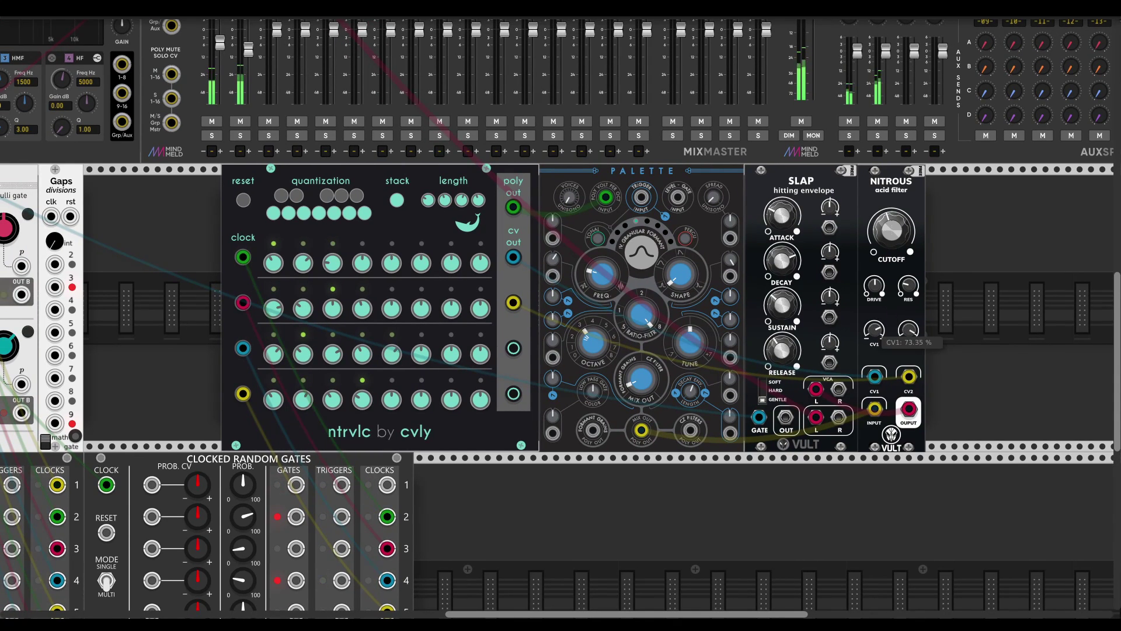
pyautogui.moveTo(874, 335)
# Raise mixer channel 2's level to about -5.2 dB.
pyautogui.moveTo(844, 369); pyautogui.dragTo(904, 439)
pyautogui.moveTo(970, 402)
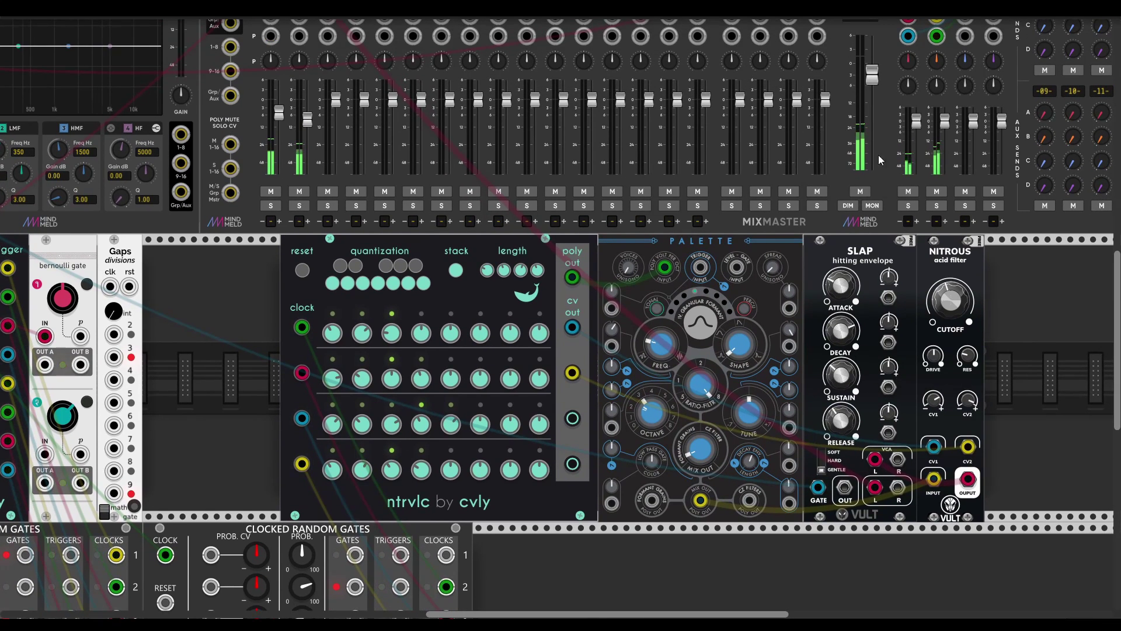
pyautogui.moveTo(307, 119)
pyautogui.moveTo(307, 119); pyautogui.dragTo(307, 112)
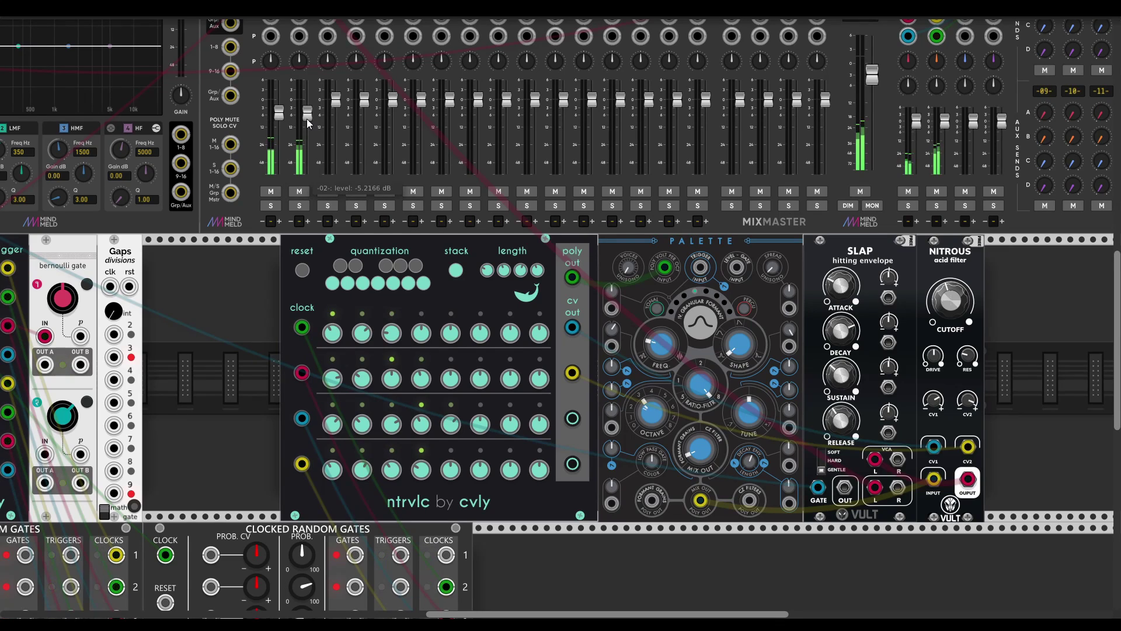
# Search the library for "slad", add Slade beside Nitrous, and route ntrvlc's first two CVs through its gate inputs and outputs to CV1 and CV2.
pyautogui.moveTo(1109, 477); pyautogui.dragTo(1022, 426)
pyautogui.rightClick(1023, 425)
pyautogui.scroll(5, 853, 326)
pyautogui.write('slad')
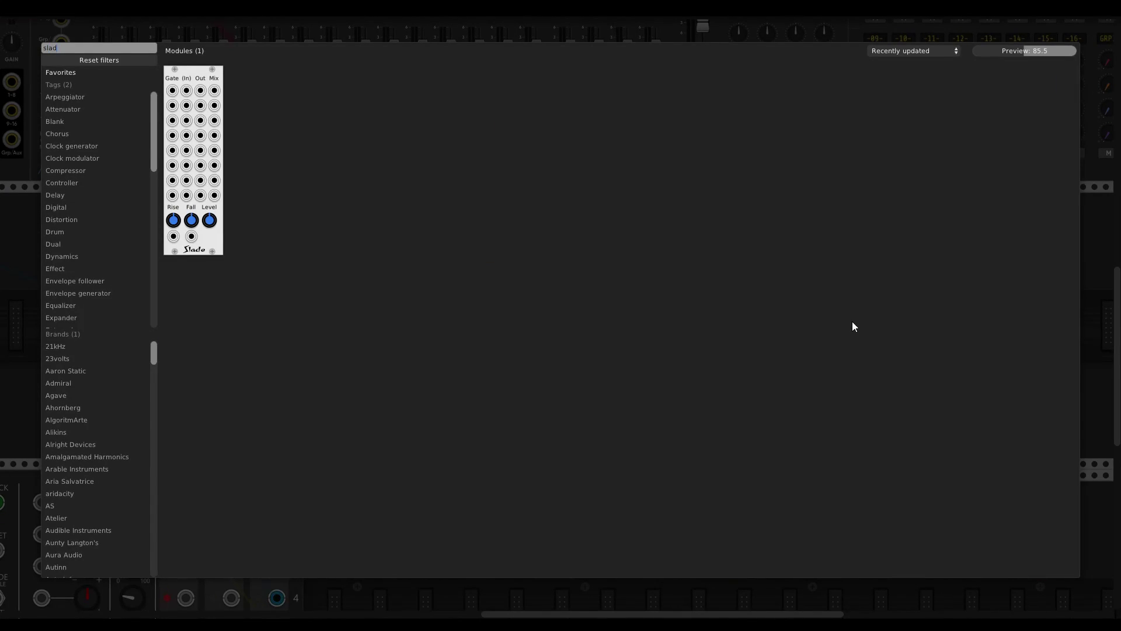
pyautogui.click(211, 161)
pyautogui.moveTo(763, 394); pyautogui.dragTo(798, 394)
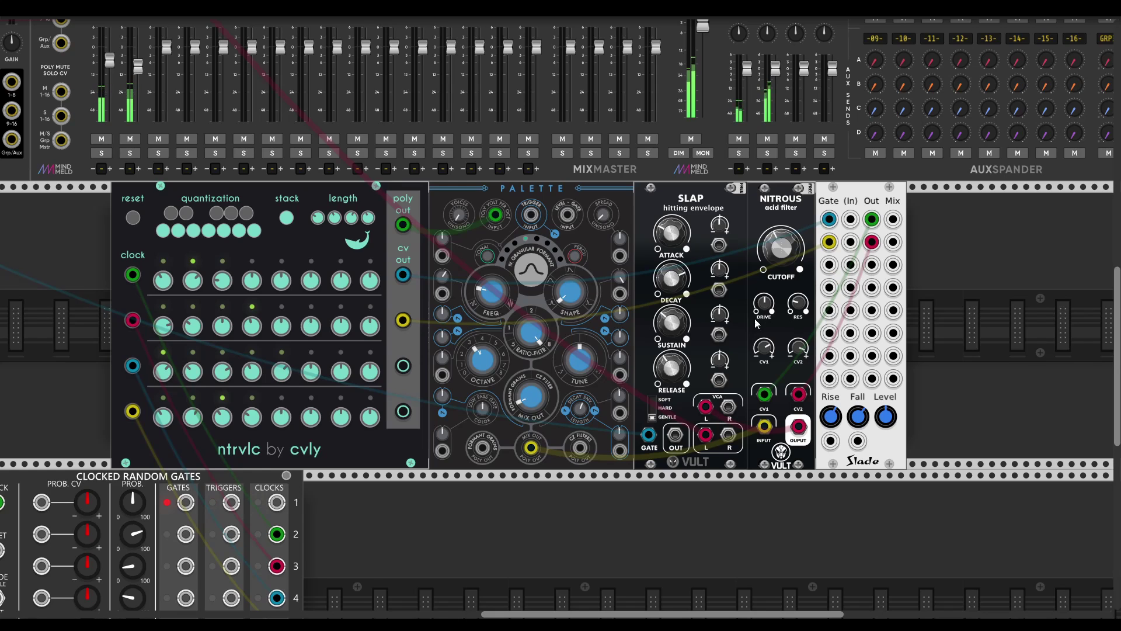
# Patch ntrvlc's third and fourth CV outputs to the second Palette's shape and output mix CV inputs, and raise the output mix CV amount.
pyautogui.hscroll(-5, 593, 502)
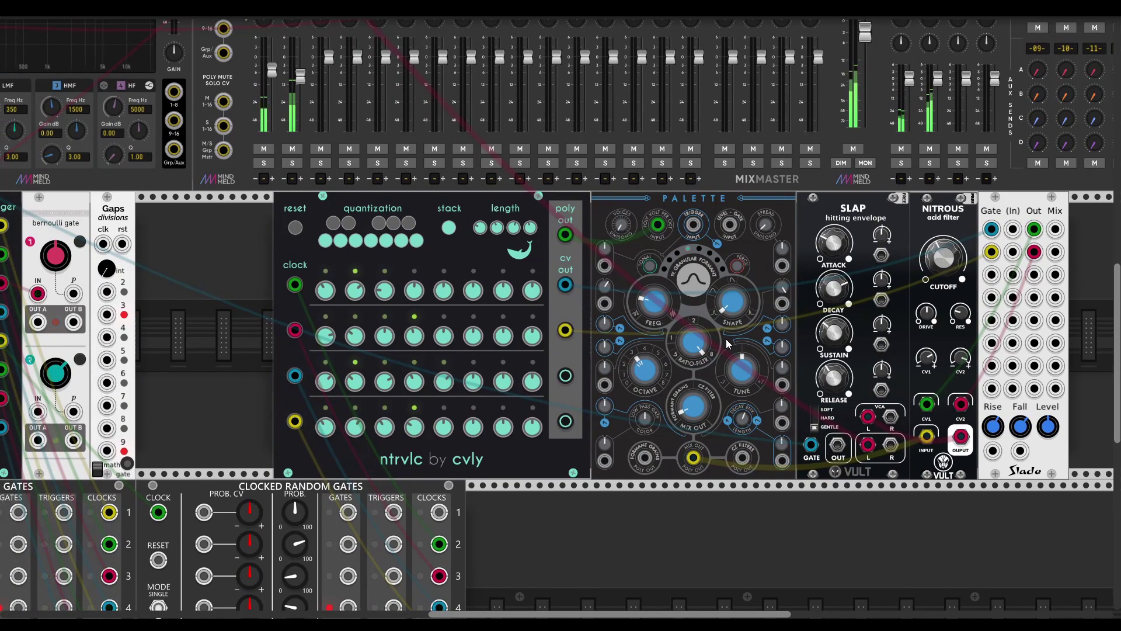
pyautogui.moveTo(565, 375); pyautogui.dragTo(782, 302)
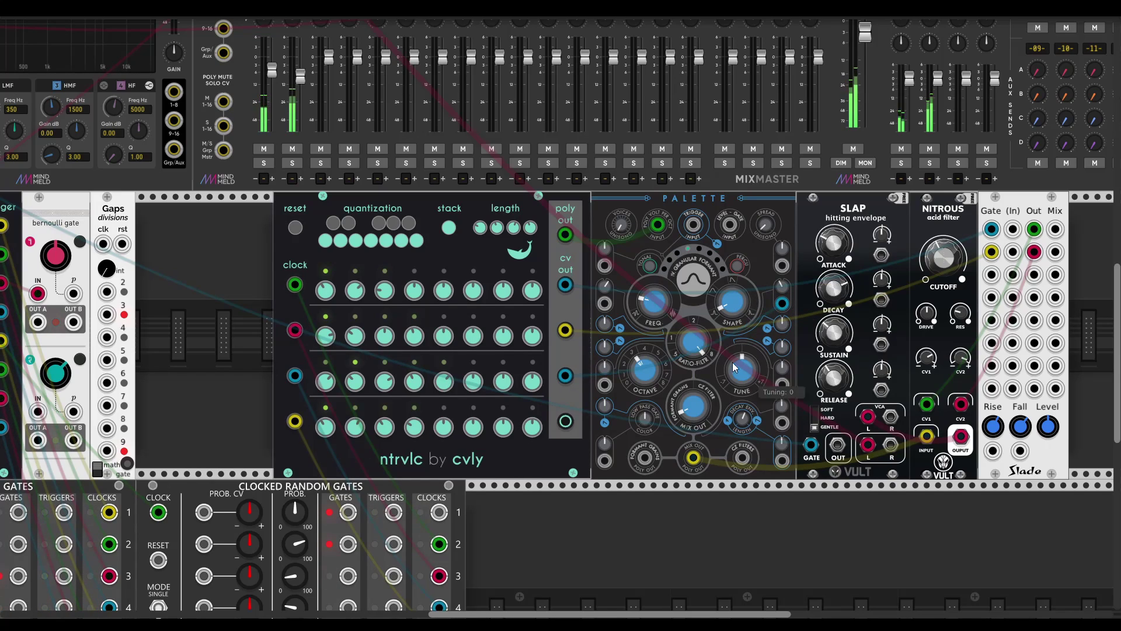
pyautogui.moveTo(782, 422); pyautogui.dragTo(565, 421)
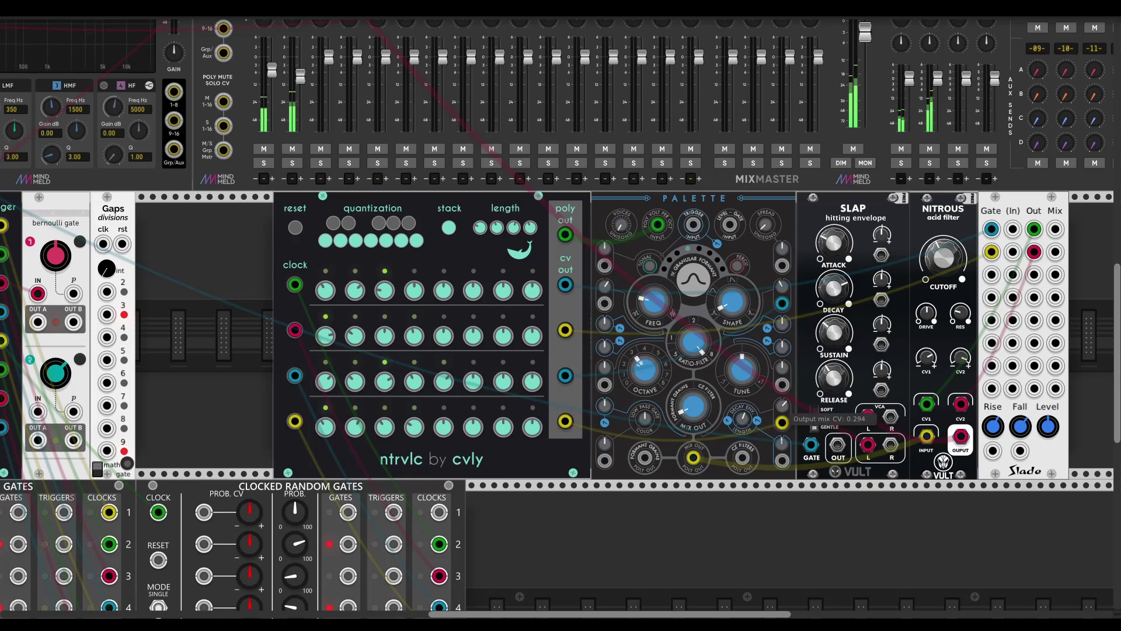
pyautogui.moveTo(782, 406); pyautogui.dragTo(782, 399)
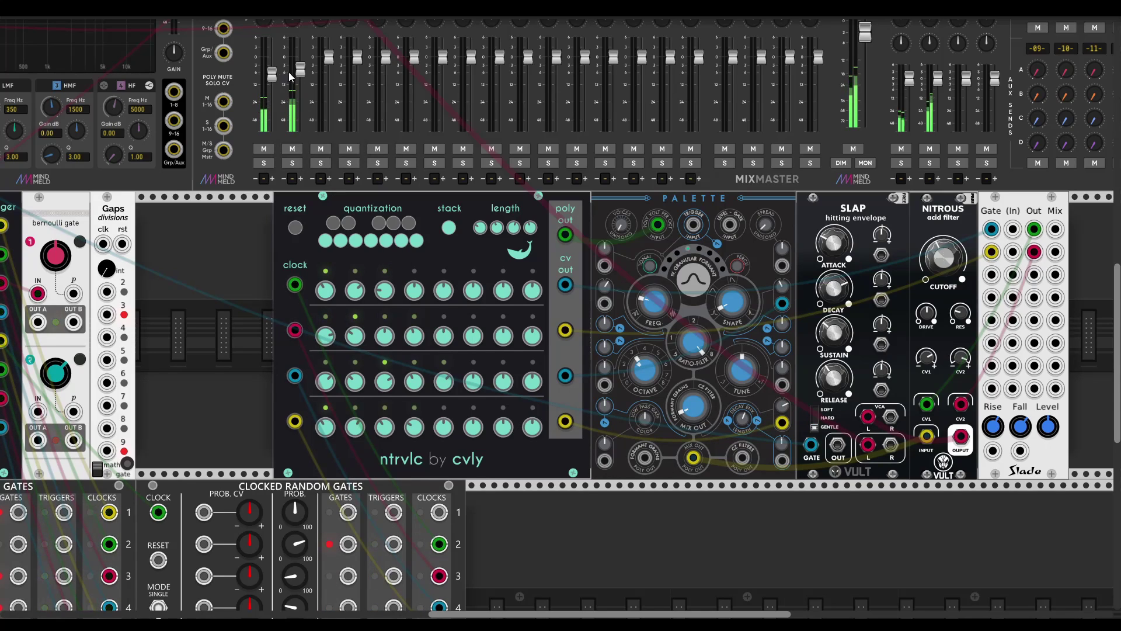
# Lower mixer channel 2's level slightly.
pyautogui.scroll(10, 474, 240)
pyautogui.hscroll(8, 474, 239)
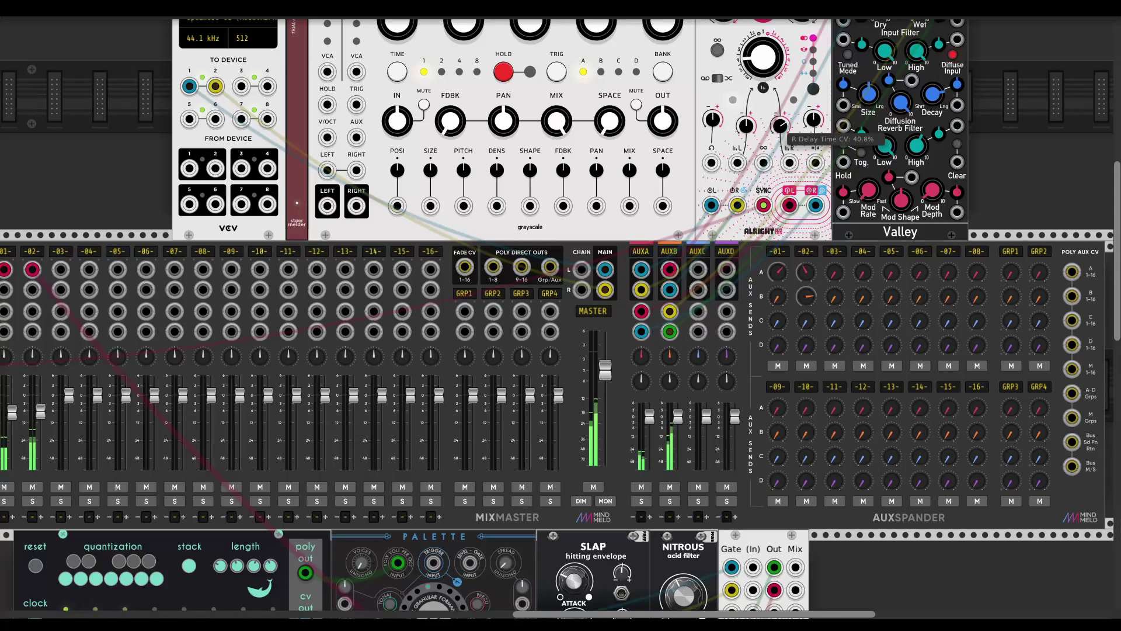
pyautogui.hscroll(-15, 315, 297)
pyautogui.scroll(-6, 315, 297)
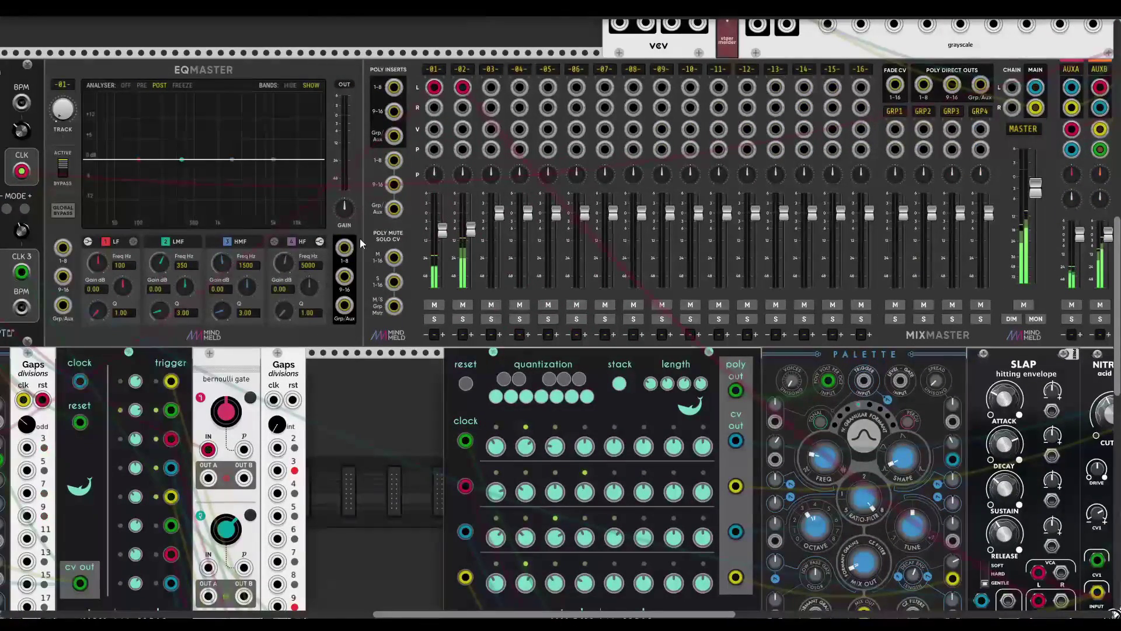
pyautogui.moveTo(440, 231); pyautogui.dragTo(471, 236)
# Patch EQMaster's 1-8 input and output to the mixer's 1-8 poly insert send and return.
pyautogui.hscroll(-3, 384, 164)
pyautogui.scroll(2, 383, 164)
pyautogui.moveTo(468, 123); pyautogui.dragTo(139, 283)
pyautogui.moveTo(421, 283); pyautogui.dragTo(470, 196)
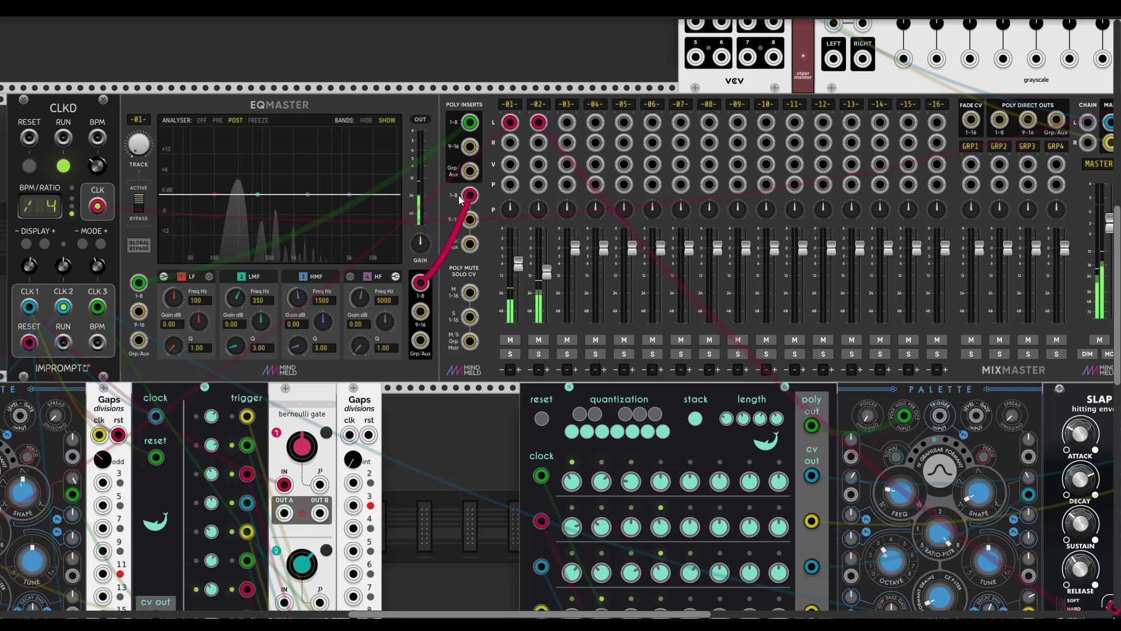
# Cut EQMaster track 02's low-mid band by about 9.78 dB at 143 Hz, and raise mixer channel 2's level slightly.
pyautogui.moveTo(138, 144); pyautogui.dragTo(138, 138)
pyautogui.moveTo(260, 320); pyautogui.dragTo(260, 328)
pyautogui.moveTo(235, 292); pyautogui.dragTo(261, 327)
pyautogui.moveTo(546, 276); pyautogui.dragTo(547, 269)
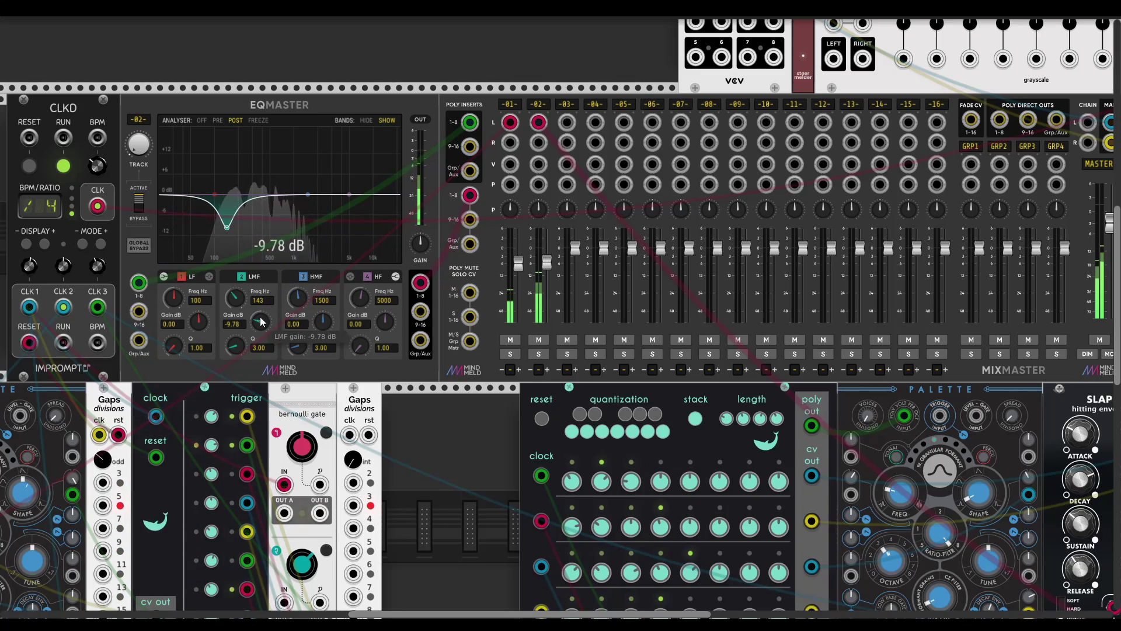
# Patch EQMaster's Grp/Aux input and output to the mixer's Grp/Aux poly insert send and return.
pyautogui.hscroll(10, 604, 310)
pyautogui.scroll(2, 605, 310)
pyautogui.hscroll(-6, 646, 264)
pyautogui.hscroll(-3, 415, 301)
pyautogui.moveTo(396, 330); pyautogui.dragTo(347, 425)
pyautogui.moveTo(396, 257); pyautogui.dragTo(64, 426)
# Select EQMaster's AUX2 track and set LF gain to -5.04 dB, LMF frequency to 152 Hz and LMF gain to -8.40 dB.
pyautogui.moveTo(68, 234); pyautogui.dragTo(68, 153)
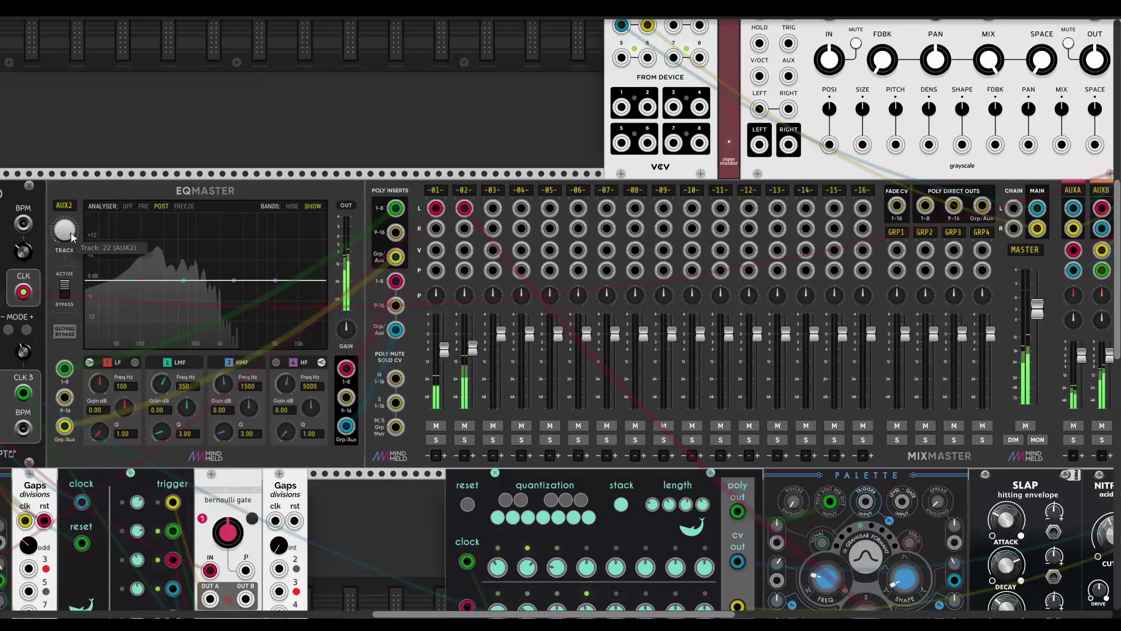
pyautogui.moveTo(187, 407); pyautogui.dragTo(187, 520)
pyautogui.moveTo(165, 387); pyautogui.dragTo(165, 466)
pyautogui.moveTo(161, 420); pyautogui.dragTo(279, 394)
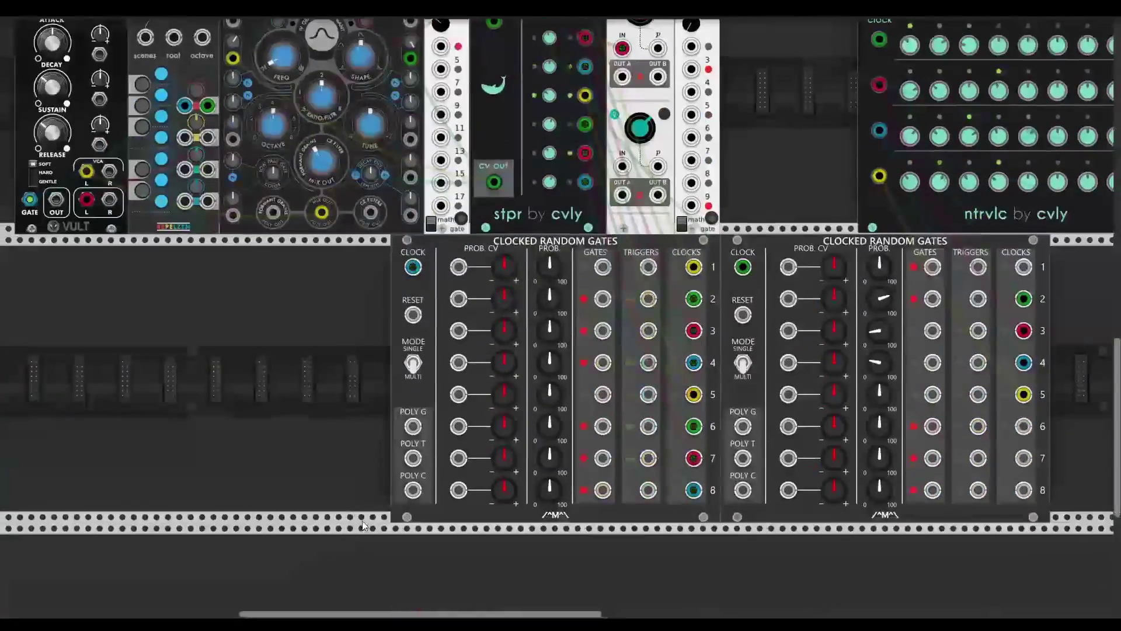
# Replace the cable in the CV input beside the first Palette's FREQ knob with one from ntrvlc's third CV output.
pyautogui.scroll(3, 346, 428)
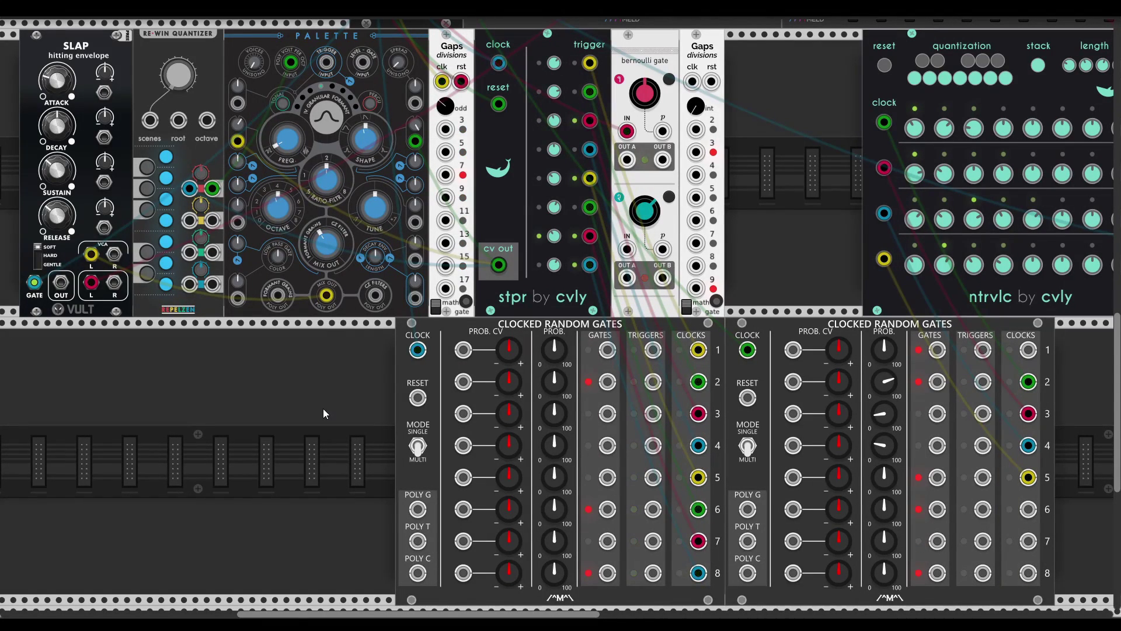
pyautogui.scroll(2, 327, 405)
pyautogui.hscroll(-1, 327, 405)
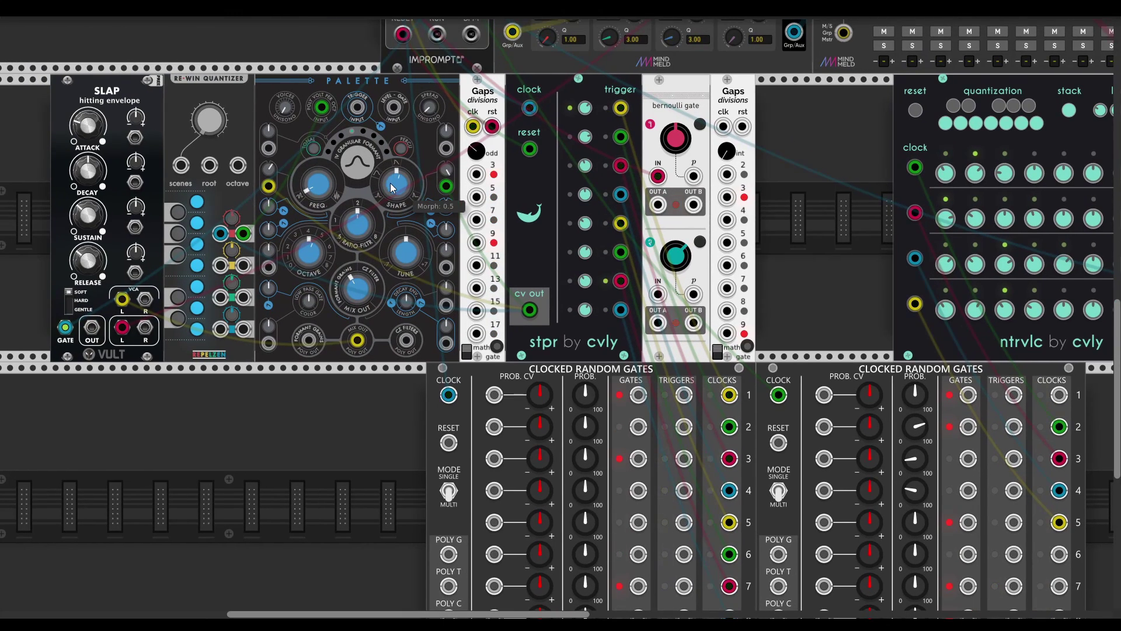
pyautogui.rightClick(269, 186)
pyautogui.moveTo(270, 186); pyautogui.dragTo(748, 258)
pyautogui.hscroll(-10, 669, 306)
pyautogui.scroll(2, 669, 306)
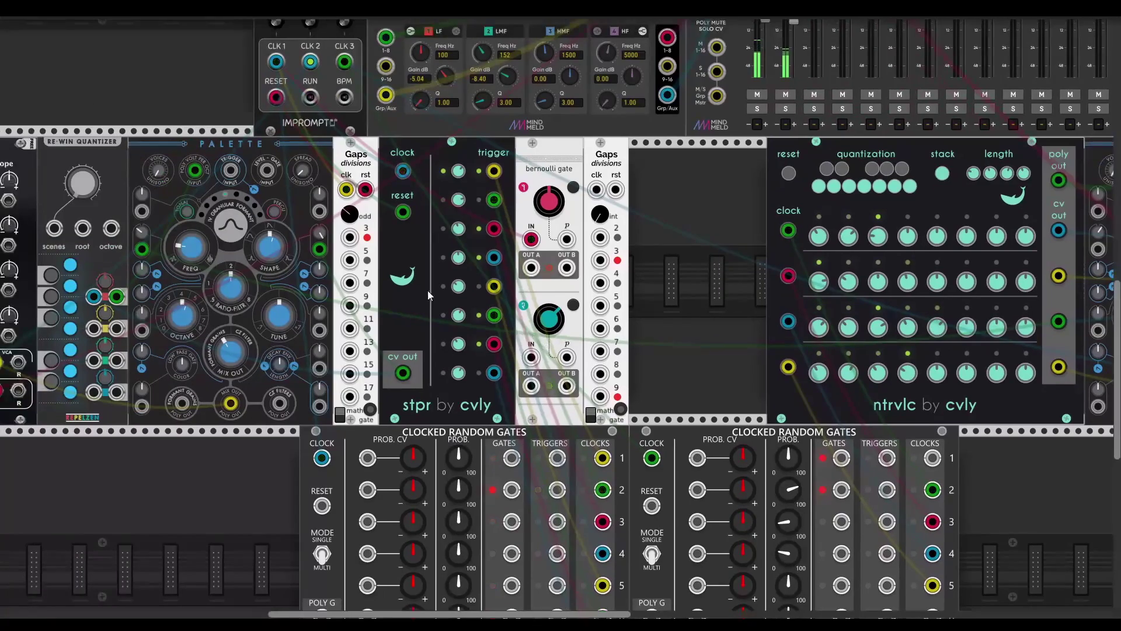
# Lower the first Palette's FREQ knob and patch ntrvlc's fourth CV output to its output mix CV input.
pyautogui.moveTo(191, 261); pyautogui.dragTo(190, 284)
pyautogui.hscroll(-2, 243, 384)
pyautogui.scroll(1, 243, 383)
pyautogui.scroll(2, 243, 383)
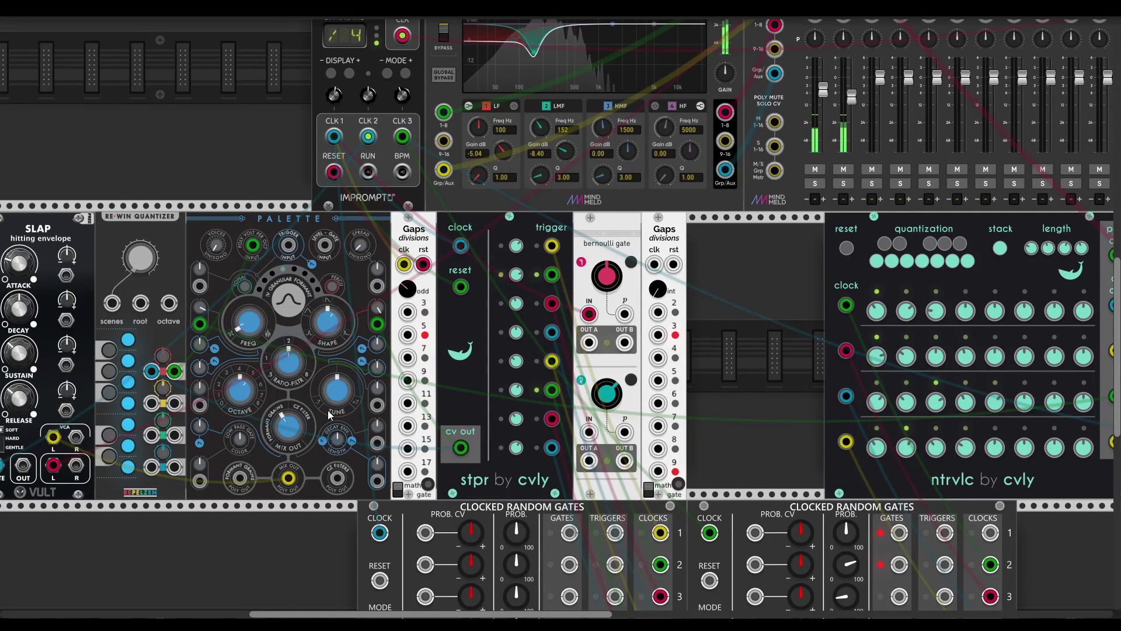
pyautogui.moveTo(377, 443); pyautogui.dragTo(975, 441)
pyautogui.hscroll(-10, 321, 427)
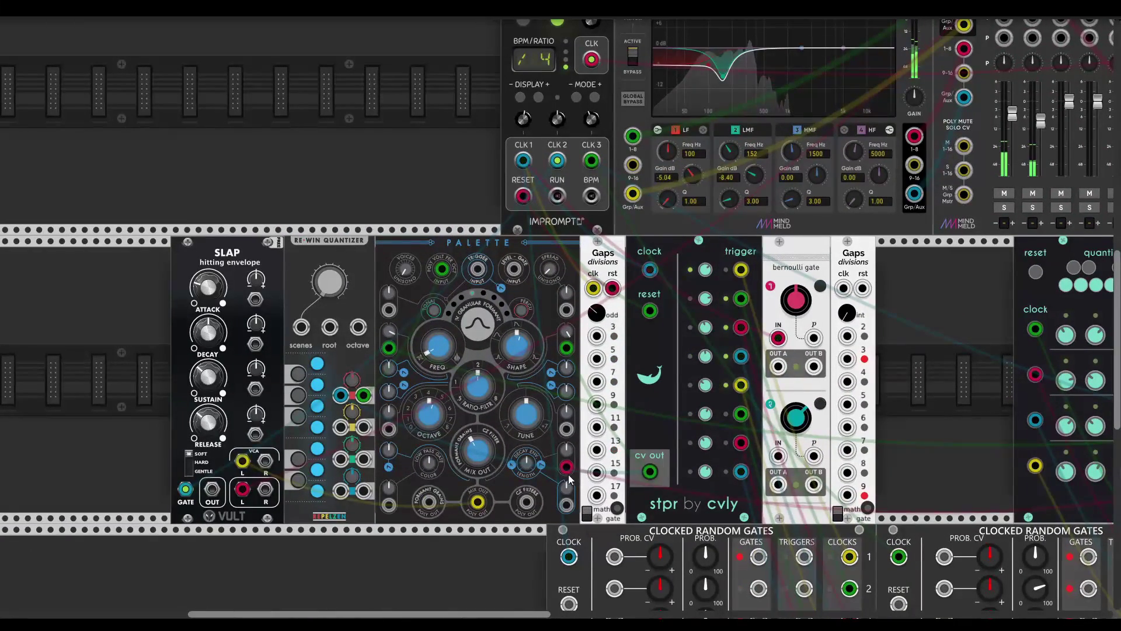
# Delete the Re-Win Quantizer and the Gaps module beside stpr, moving SLAP and Palette over to close the empty spaces.
pyautogui.rightClick(308, 260)
pyautogui.click(340, 369)
pyautogui.moveTo(251, 259); pyautogui.dragTo(352, 259)
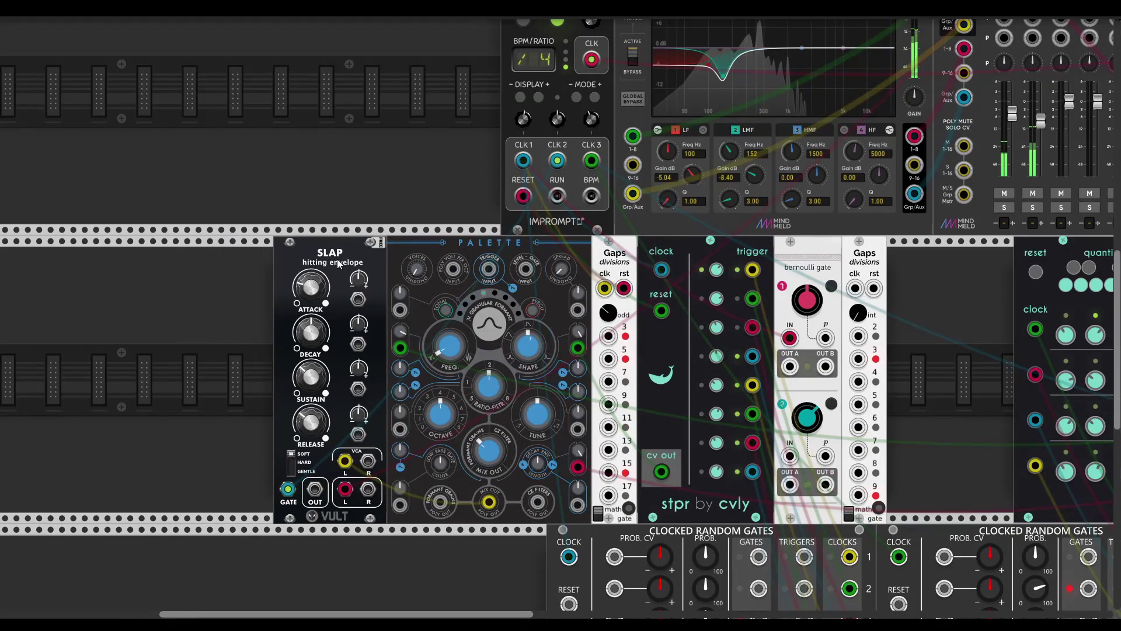
pyautogui.rightClick(620, 246)
pyautogui.click(644, 348)
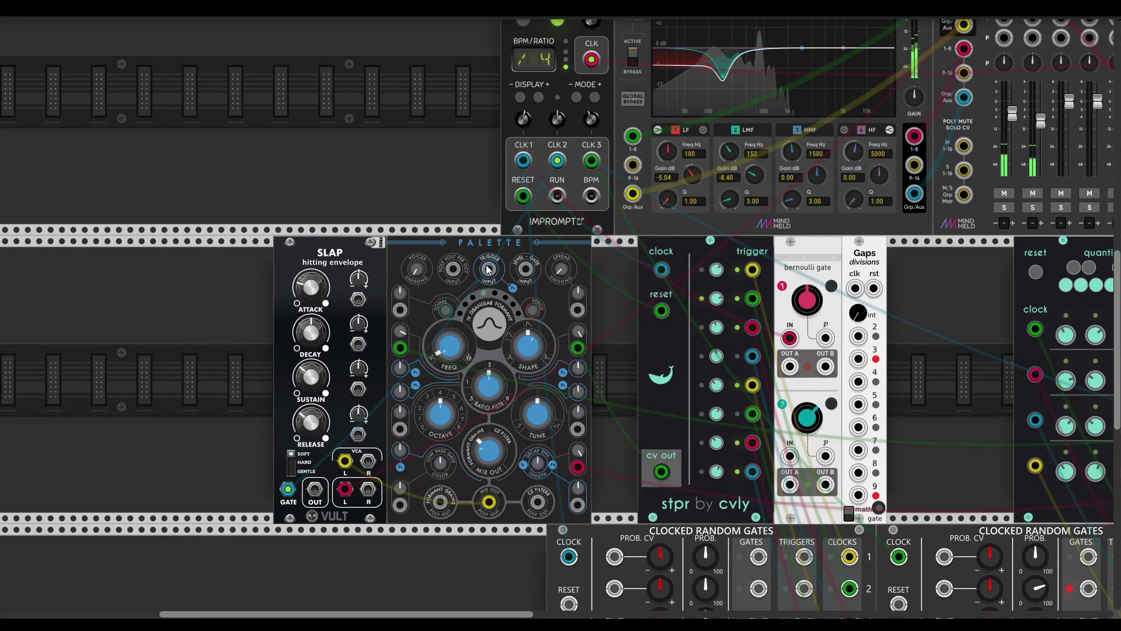
pyautogui.moveTo(323, 257); pyautogui.dragTo(368, 257)
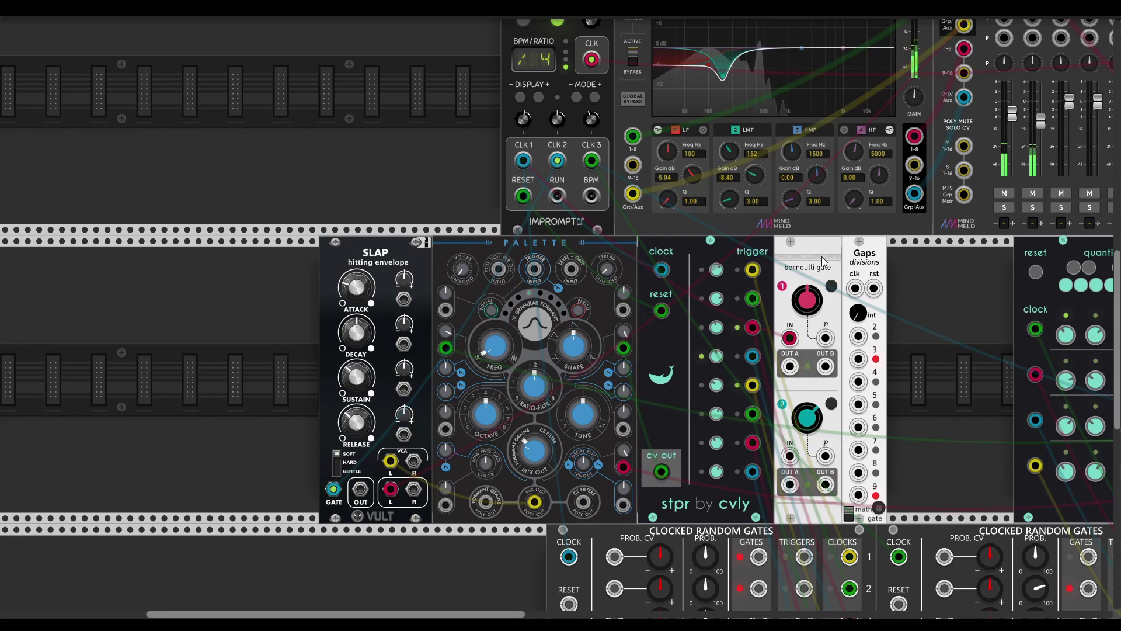
# Delete the Bernoulli gate and the remaining Gaps module, and move the first voice's modules up against ntrvlc.
pyautogui.rightClick(805, 253)
pyautogui.click(835, 356)
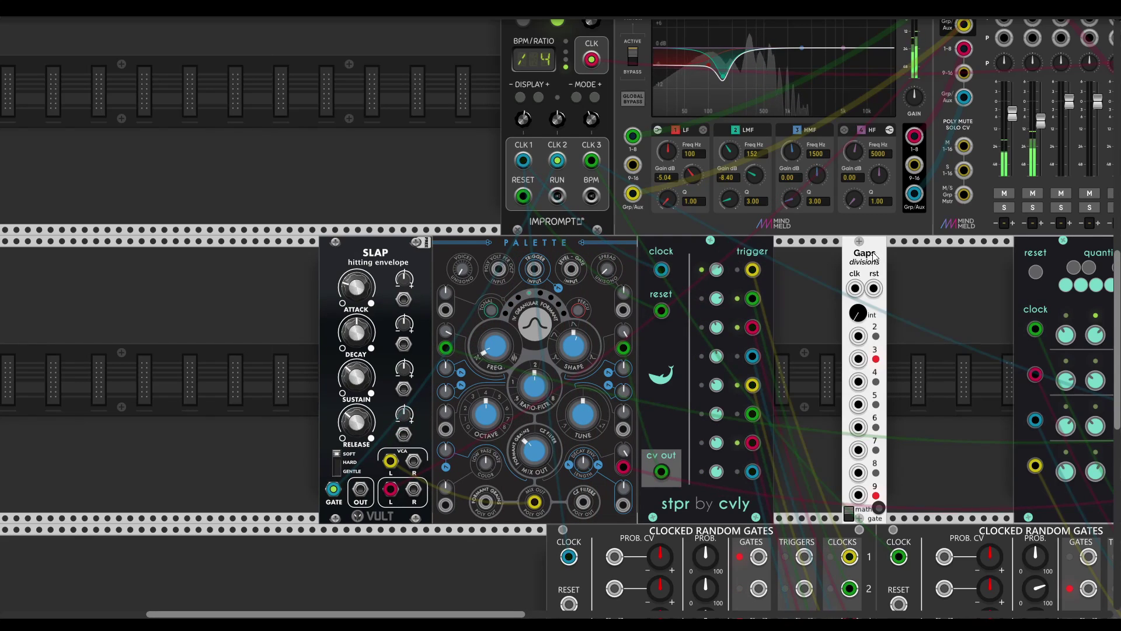
pyautogui.rightClick(863, 244)
pyautogui.click(884, 350)
pyautogui.moveTo(376, 257); pyautogui.dragTo(671, 321)
pyautogui.hscroll(12, 700, 344)
pyautogui.scroll(-1, 738, 362)
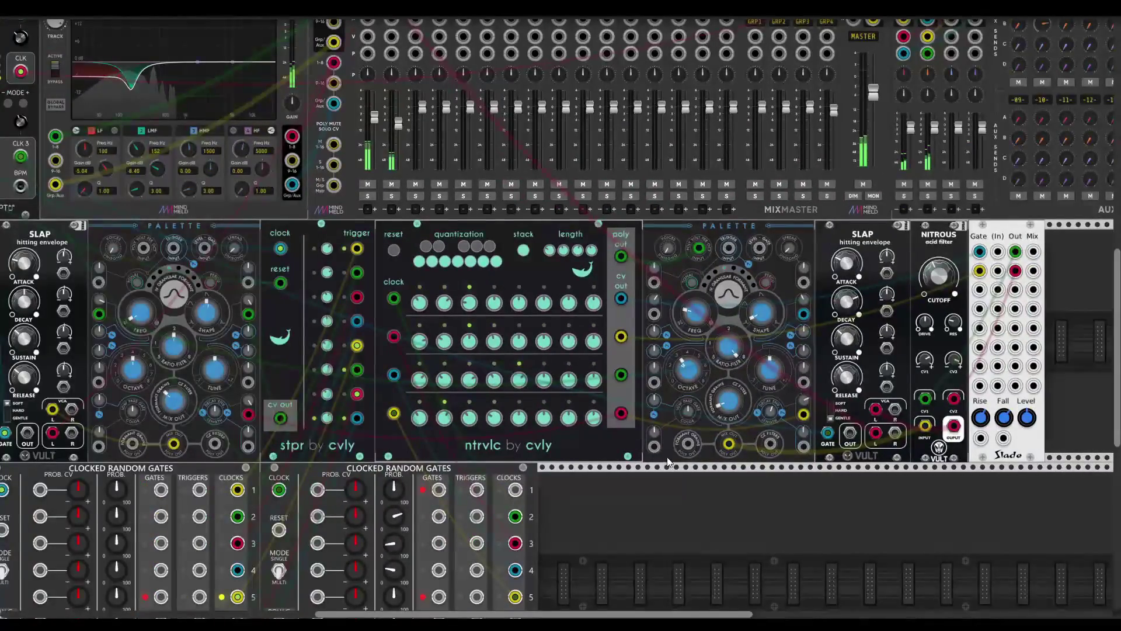
# Undo the recent module moves and deletions back to before the Re-Win Quantizer was removed.
pyautogui.scroll(-3, 679, 453)
pyautogui.hscroll(-5, 678, 453)
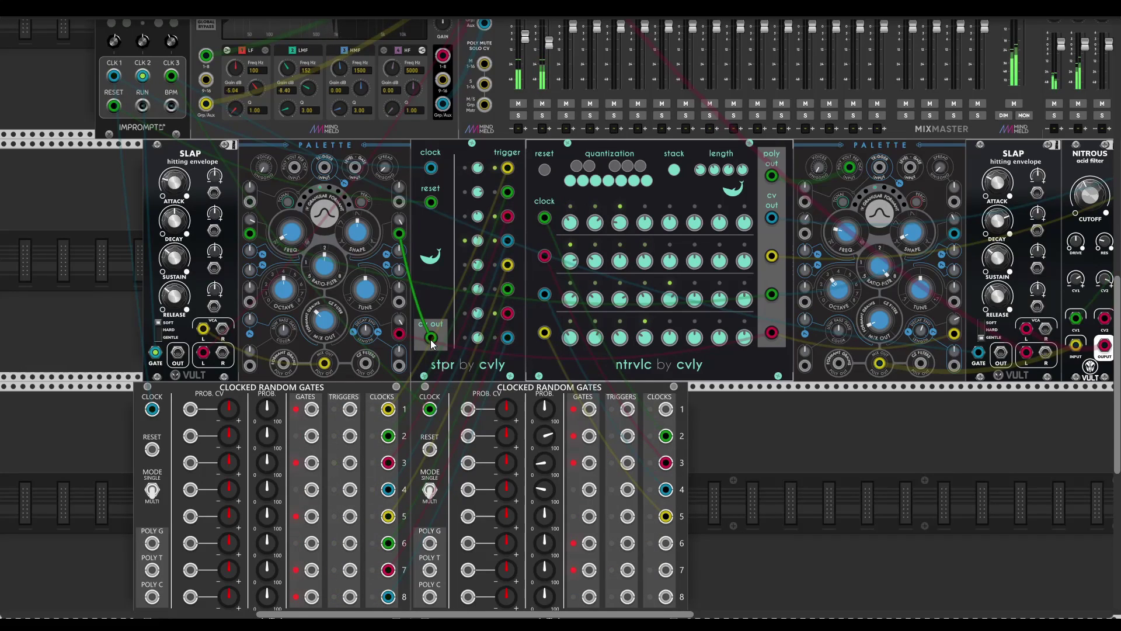
pyautogui.hscroll(-2, 452, 313)
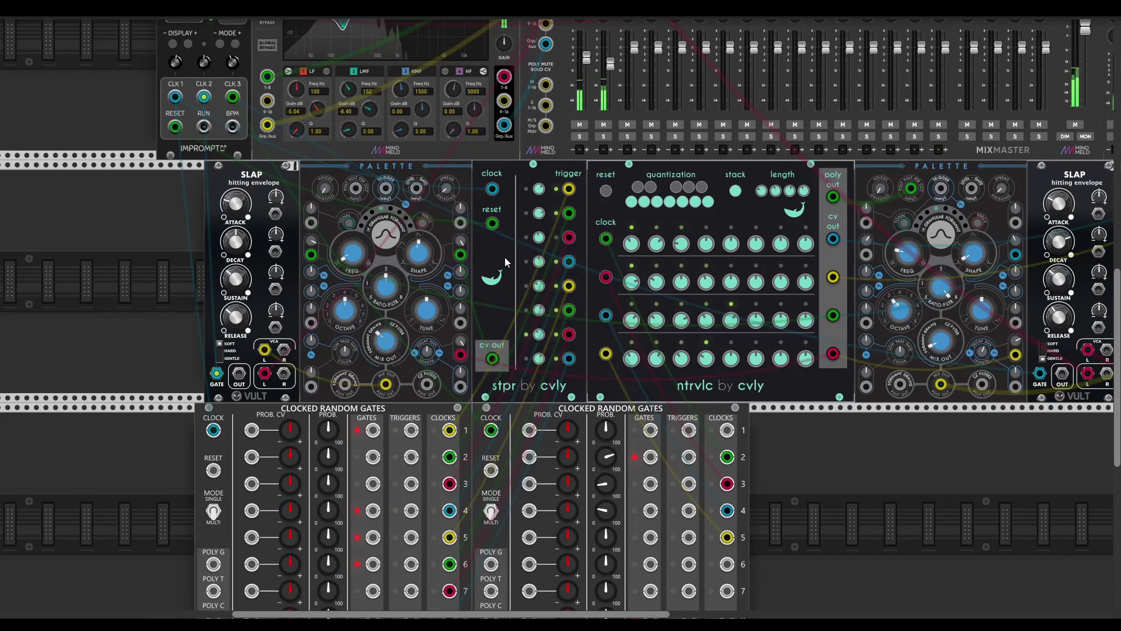
pyautogui.hotkey('ctrl', 'z')
pyautogui.hotkey('ctrl', 'z')
pyautogui.hotkey('ctrl', 'z')
pyautogui.hscroll(-6, 500, 287)
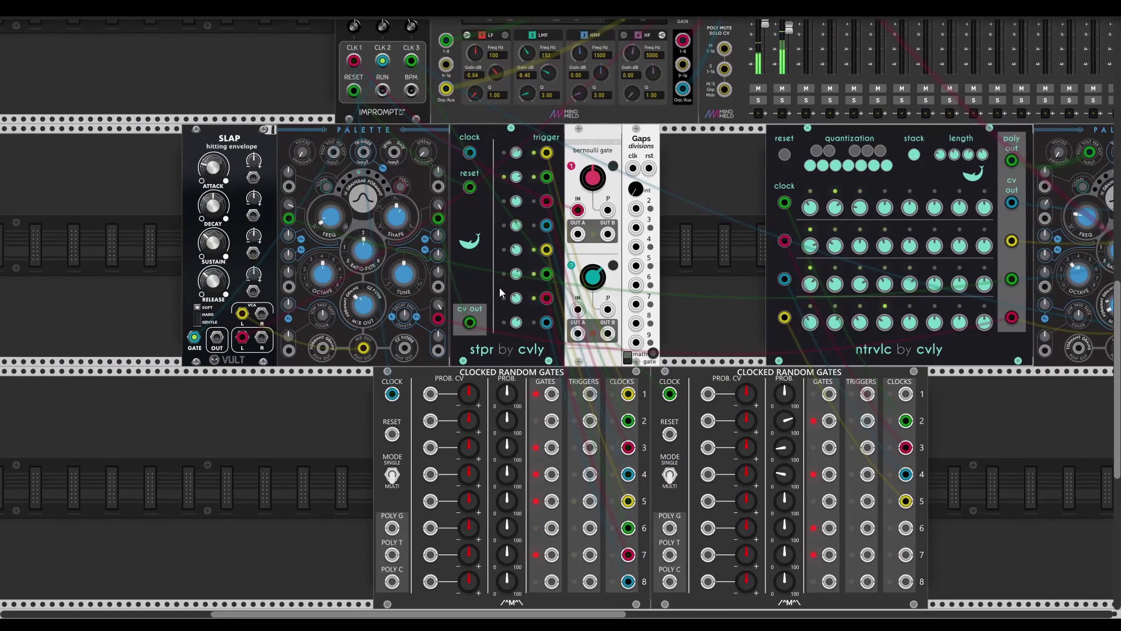
pyautogui.hotkey('ctrl', 'z')
pyautogui.hotkey('ctrl', 'z')
pyautogui.hotkey('ctrl', 'z')
pyautogui.hotkey('ctrl', 'z')
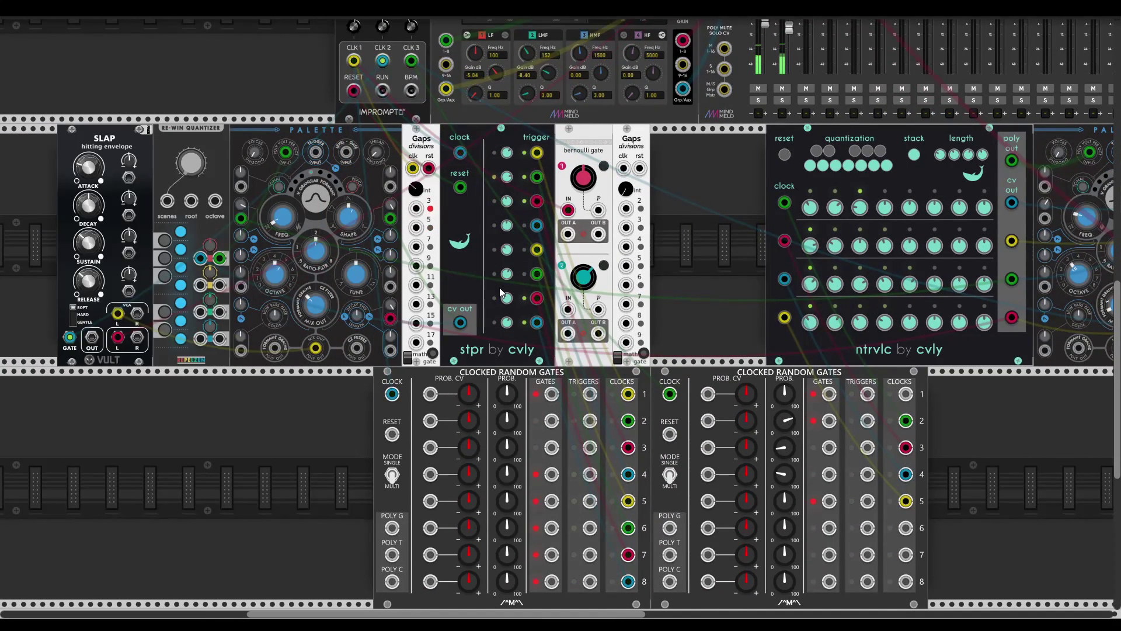
pyautogui.hotkey('ctrl', 'z')
# Delete both Gaps modules and the Bernoulli gate, and move the first voice's modules together beside ntrvlc, keeping the Re-Win Quantizer.
pyautogui.rightClick(427, 139)
pyautogui.click(461, 241)
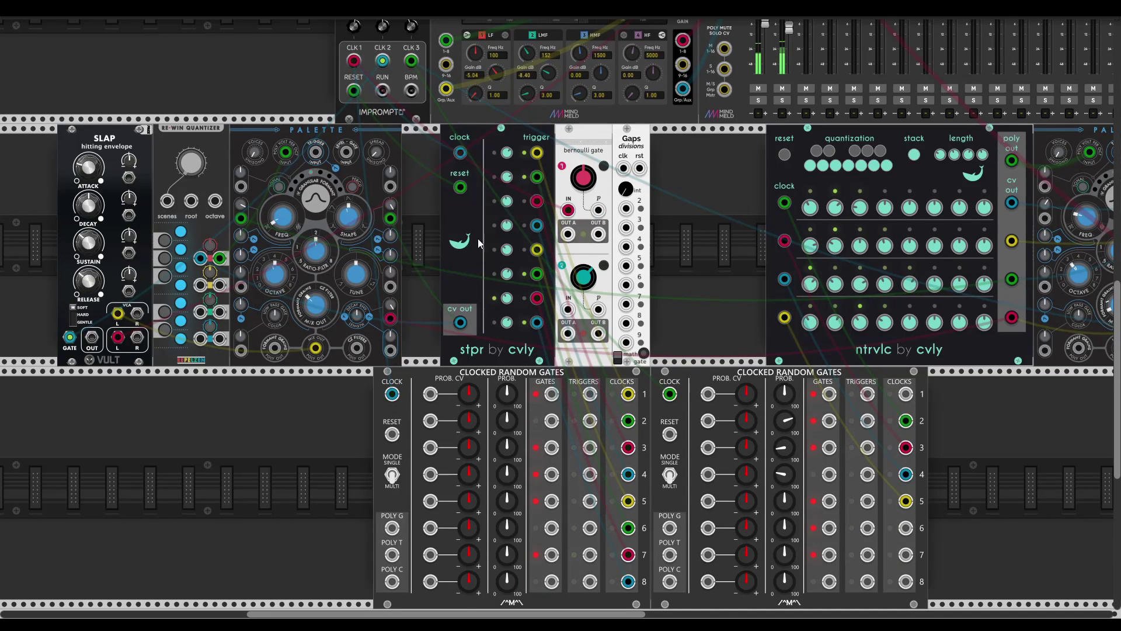
pyautogui.rightClick(587, 133)
pyautogui.click(628, 241)
pyautogui.rightClick(624, 148)
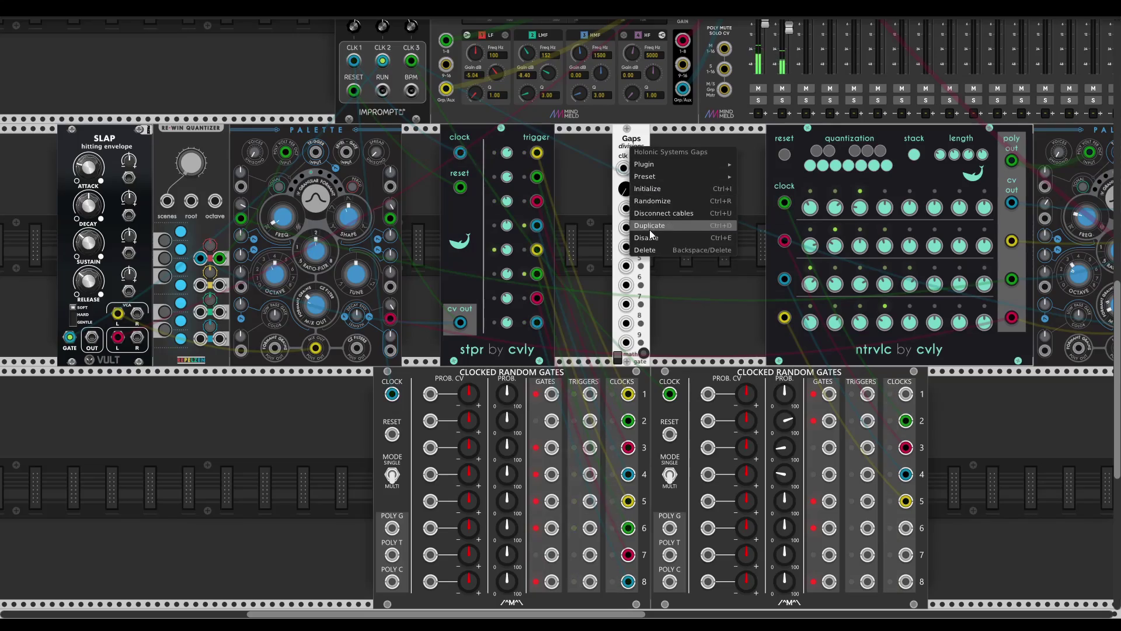
pyautogui.click(633, 248)
pyautogui.moveTo(135, 139); pyautogui.dragTo(361, 149)
pyautogui.scroll(-5, 815, 315)
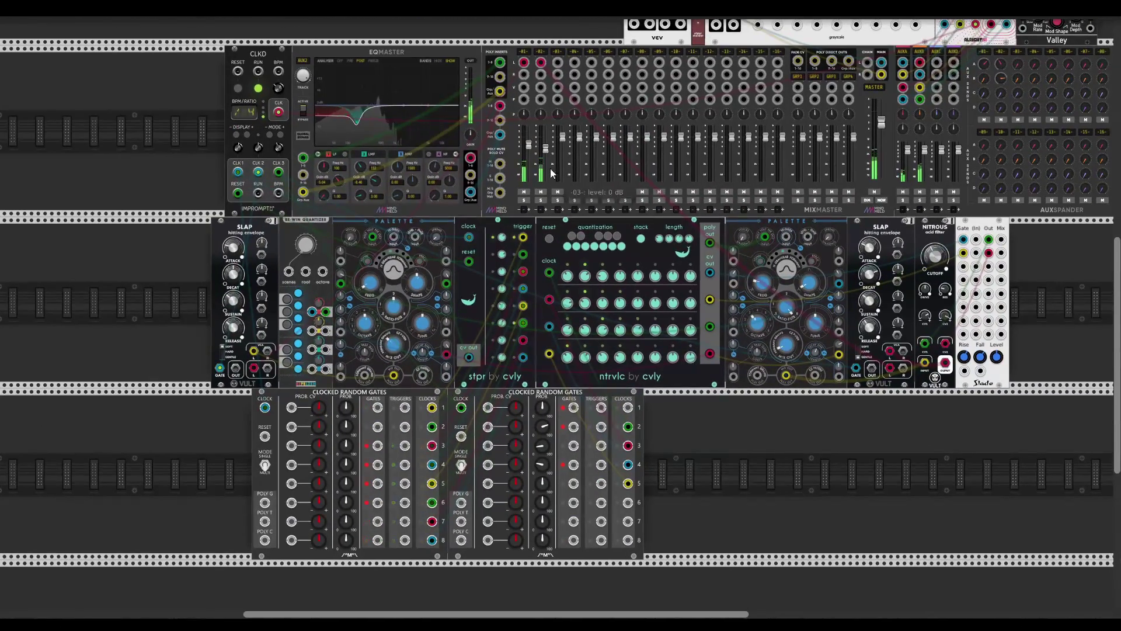
# Raise mixer channel 2's level slightly to balance the two voices.
pyautogui.moveTo(547, 151)
pyautogui.moveTo(546, 143); pyautogui.dragTo(545, 141)
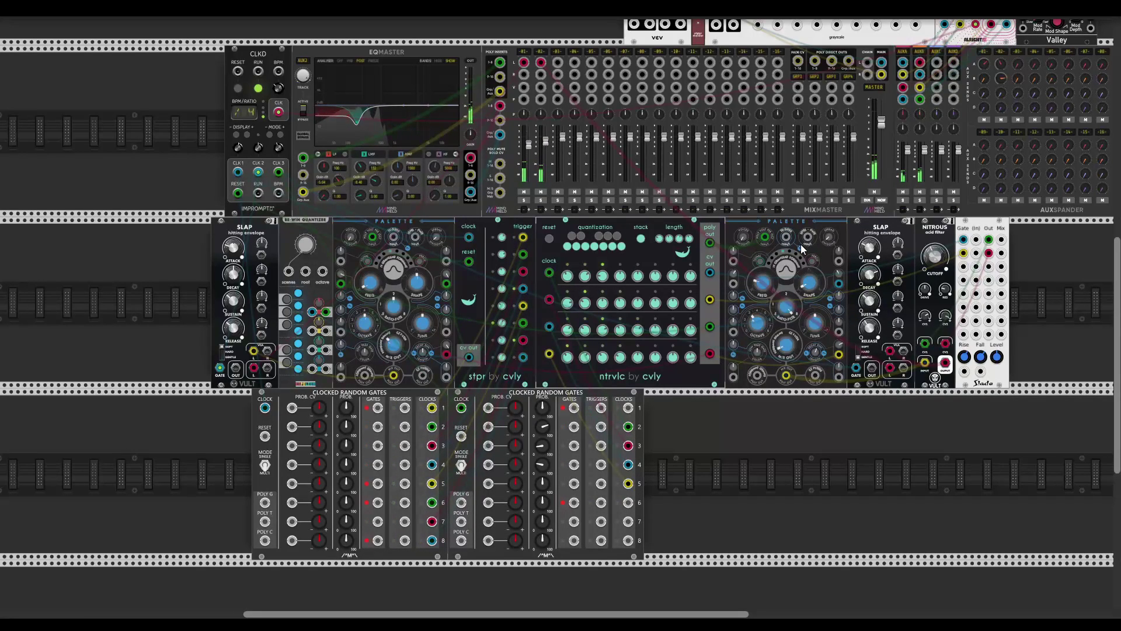
pyautogui.hscroll(3, 771, 423)
pyautogui.scroll(-1, 771, 423)
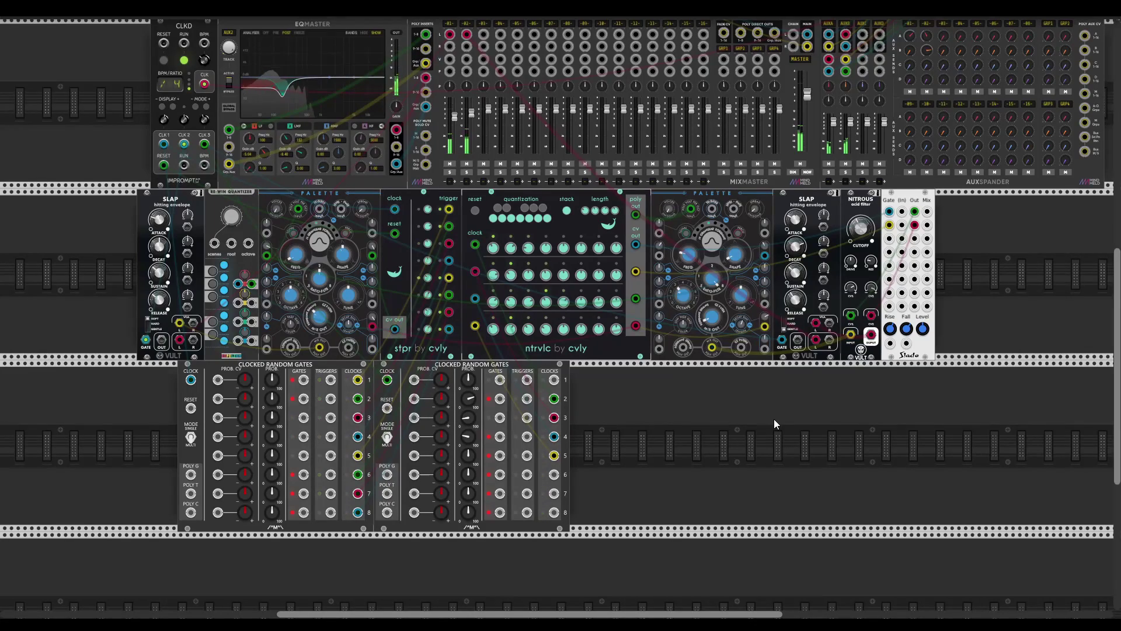